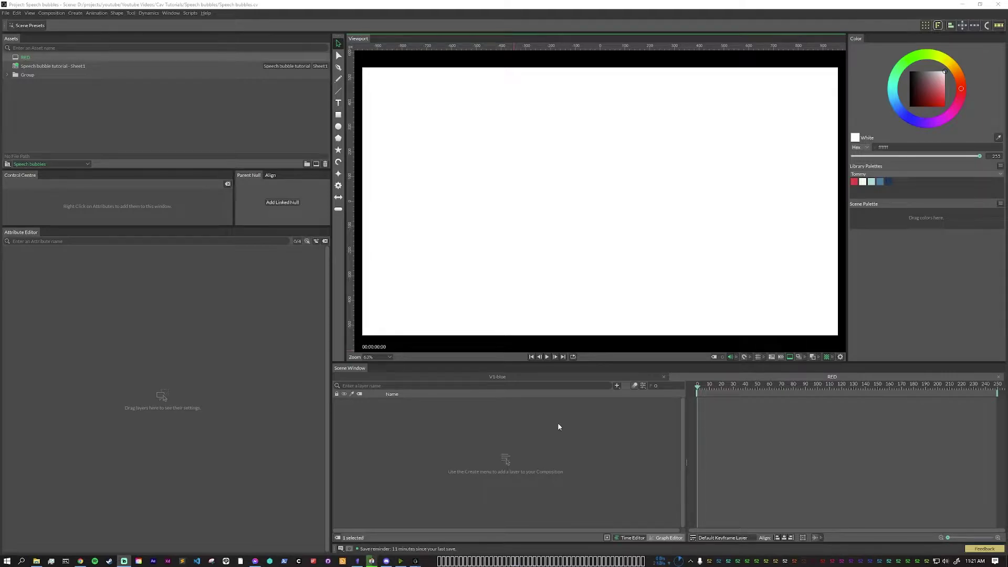
Place a 'Cavalry' text at the composition centre in Roboto Medium, with centre and middle alignment.
{"action": "left_click", "coordinate": [338, 103], "text": "alt"}
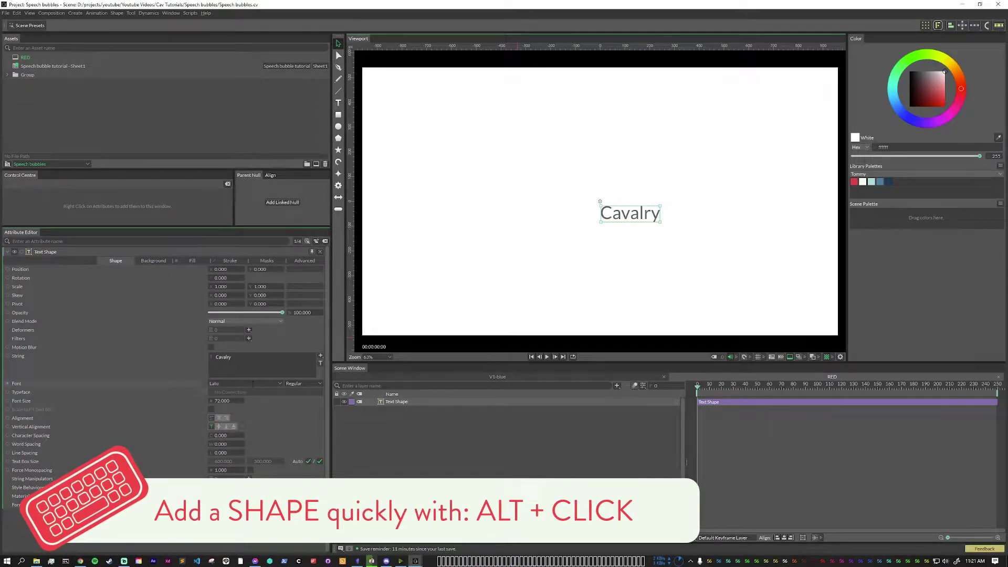
{"action": "key", "text": "Return"}
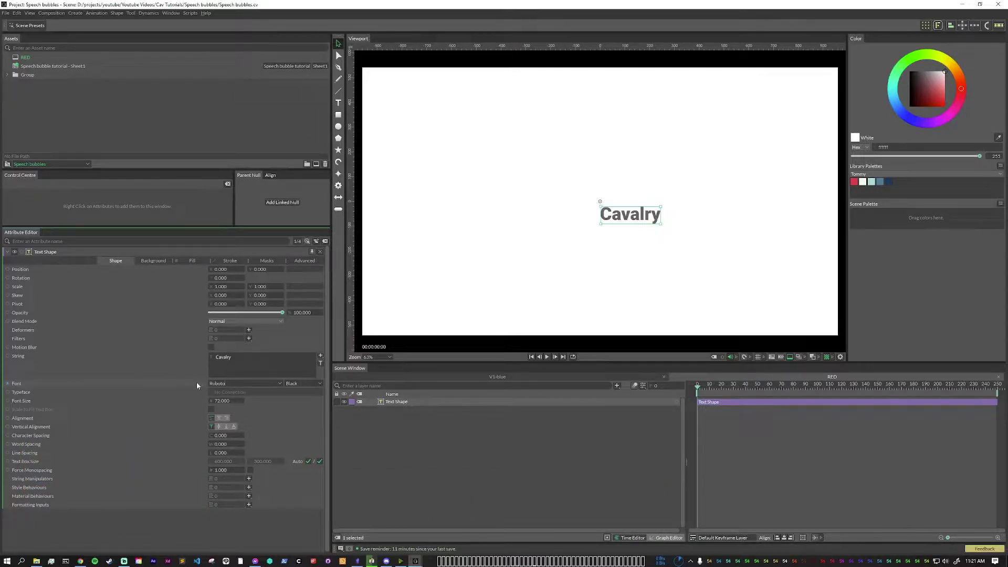
{"action": "left_click", "coordinate": [226, 417]}
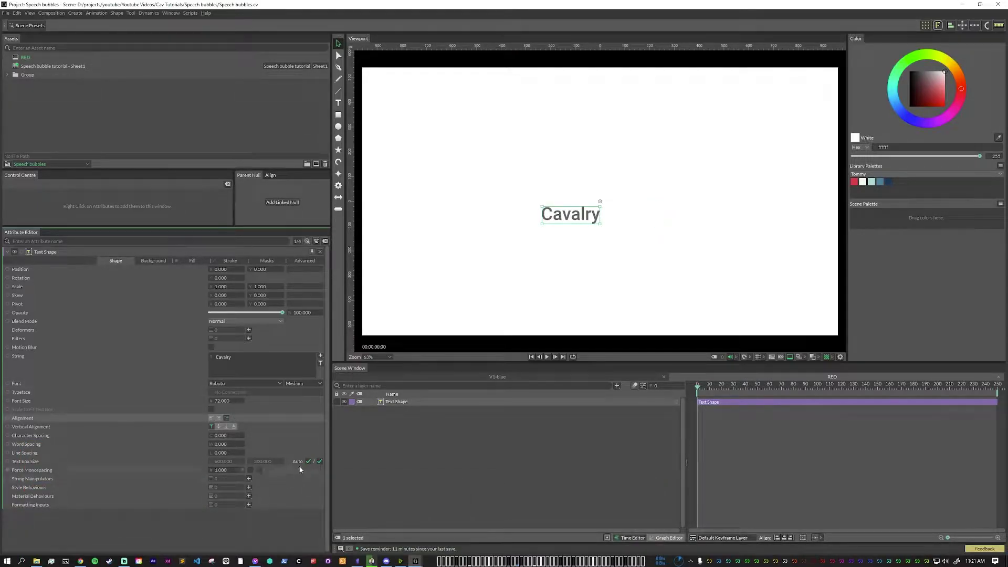
{"action": "left_click", "coordinate": [219, 417]}
{"action": "left_click", "coordinate": [219, 426]}
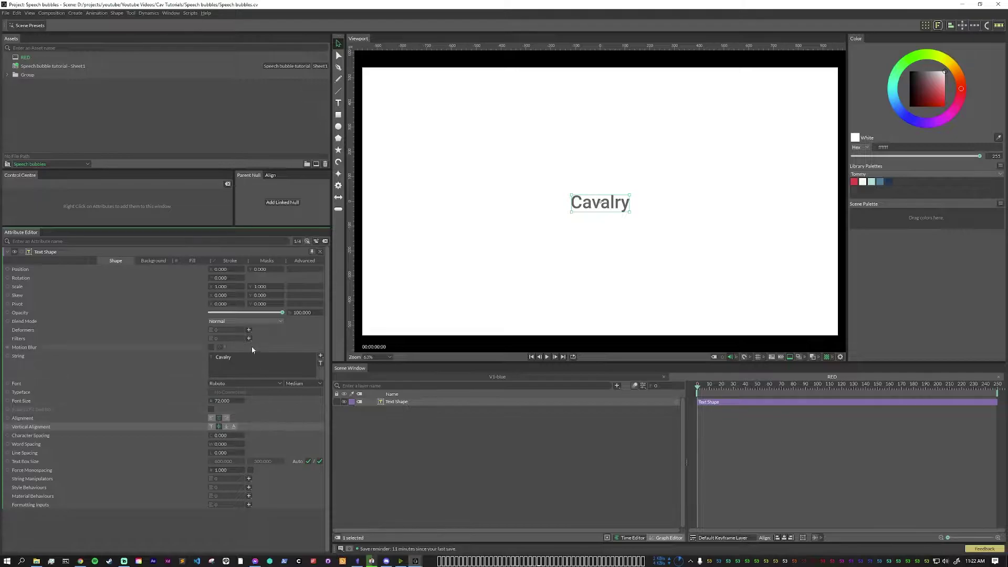
Add an Align deformer to the Cavalry text shape and set its X to -1.
{"action": "left_click", "coordinate": [250, 331]}
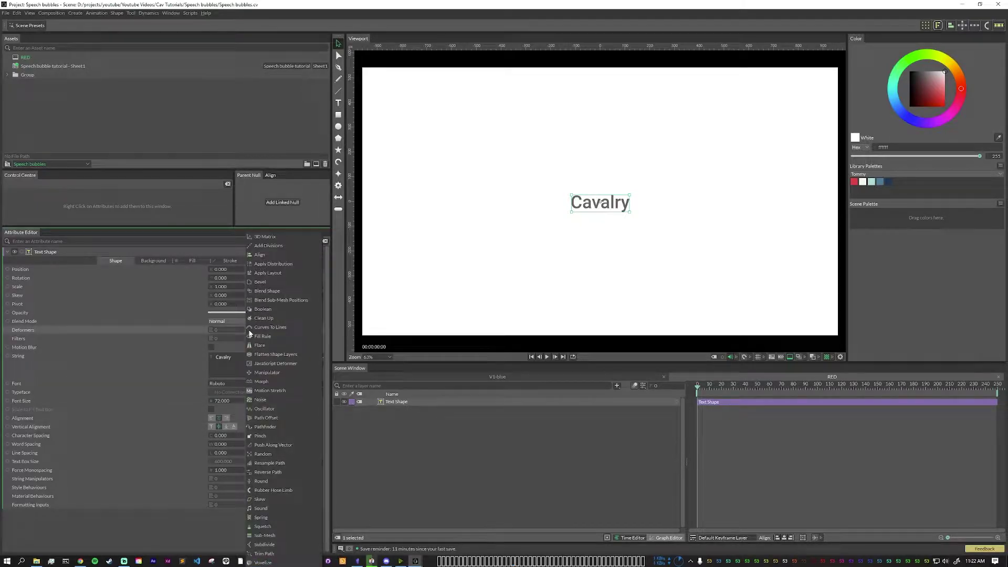
{"action": "left_click", "coordinate": [284, 253]}
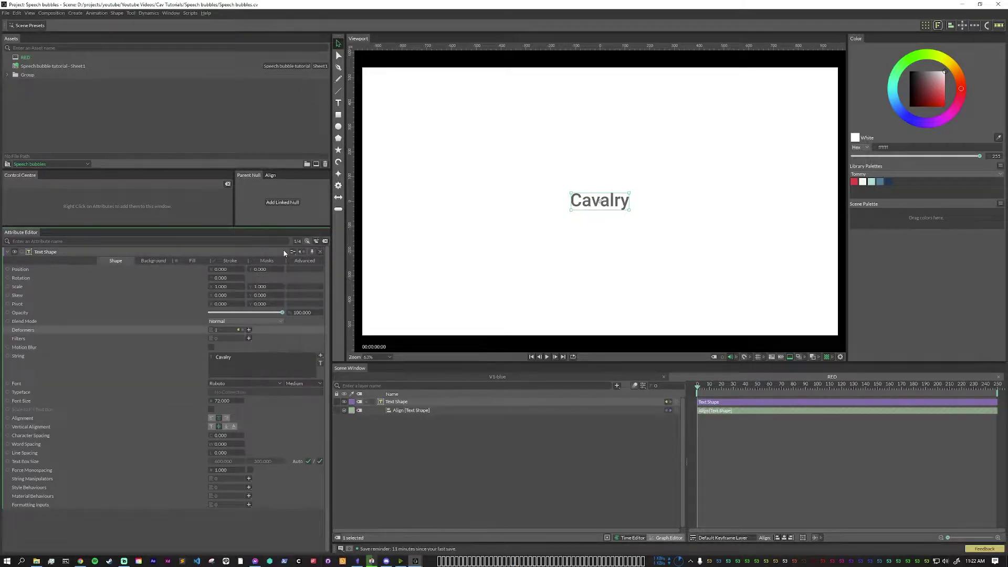
{"action": "left_click", "coordinate": [415, 410]}
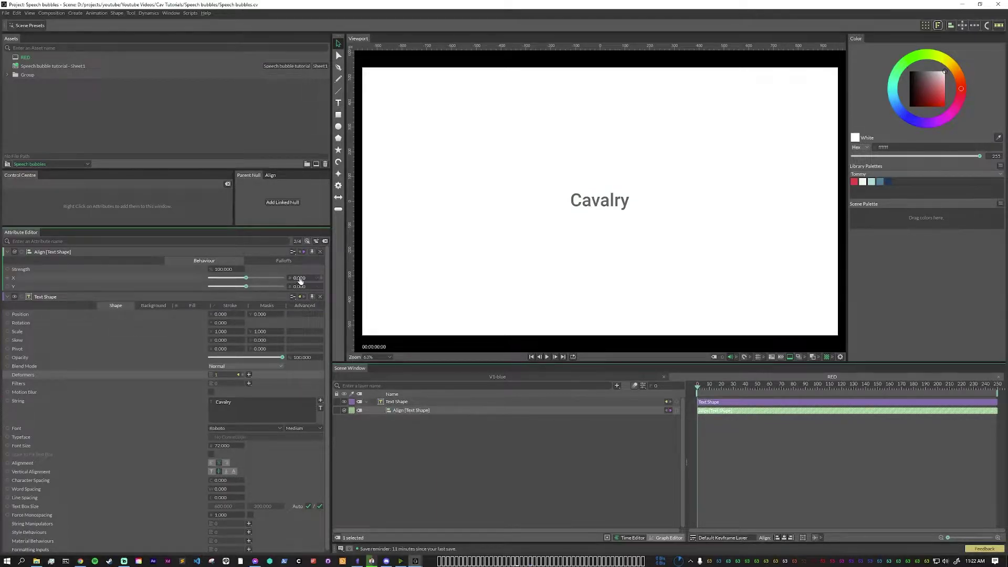
{"action": "left_click_drag", "start_coordinate": [247, 278], "coordinate": [156, 288]}
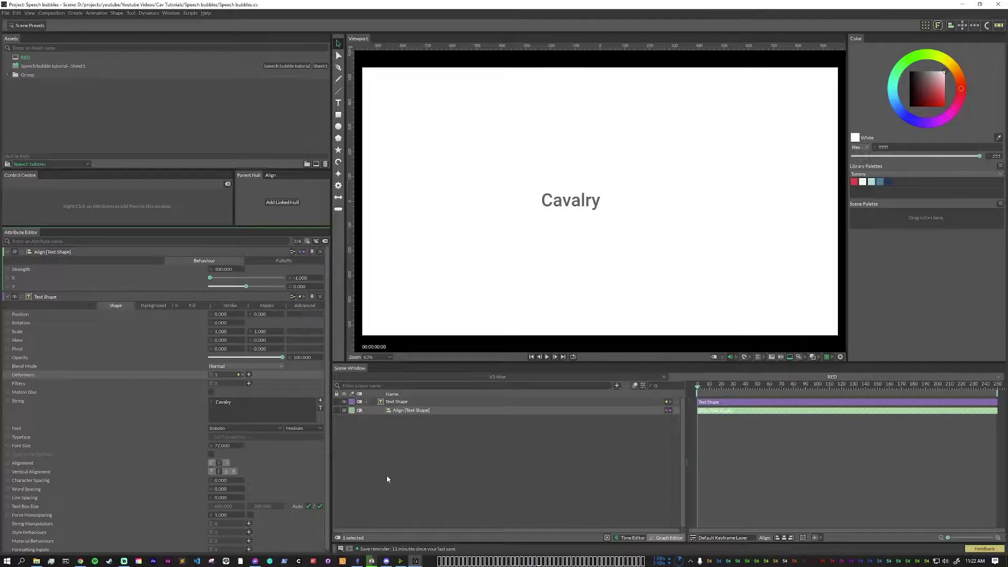
Add a String layer through Quick Add and name it inputText.
{"action": "left_click", "coordinate": [415, 460]}
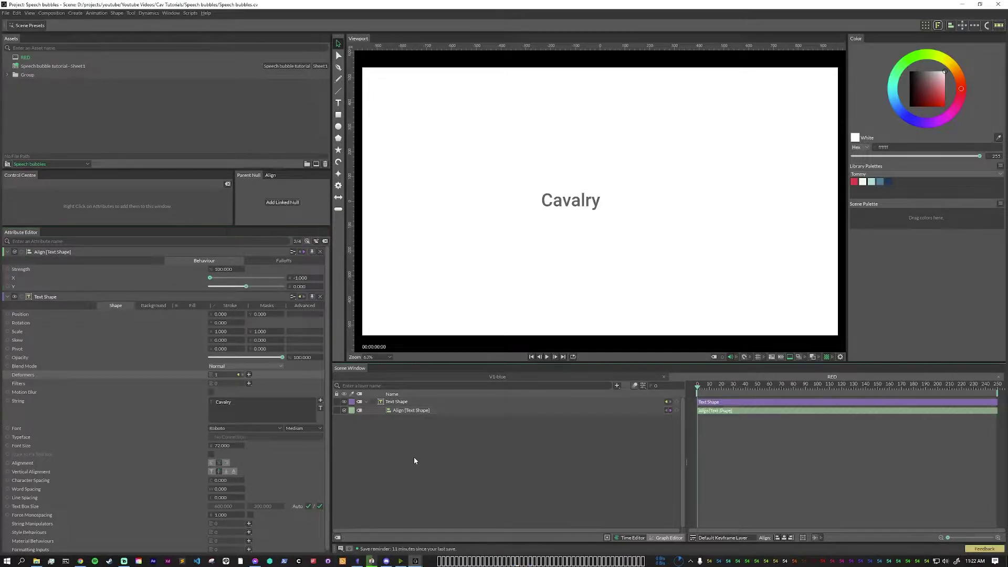
{"action": "key", "text": "ctrl+period"}
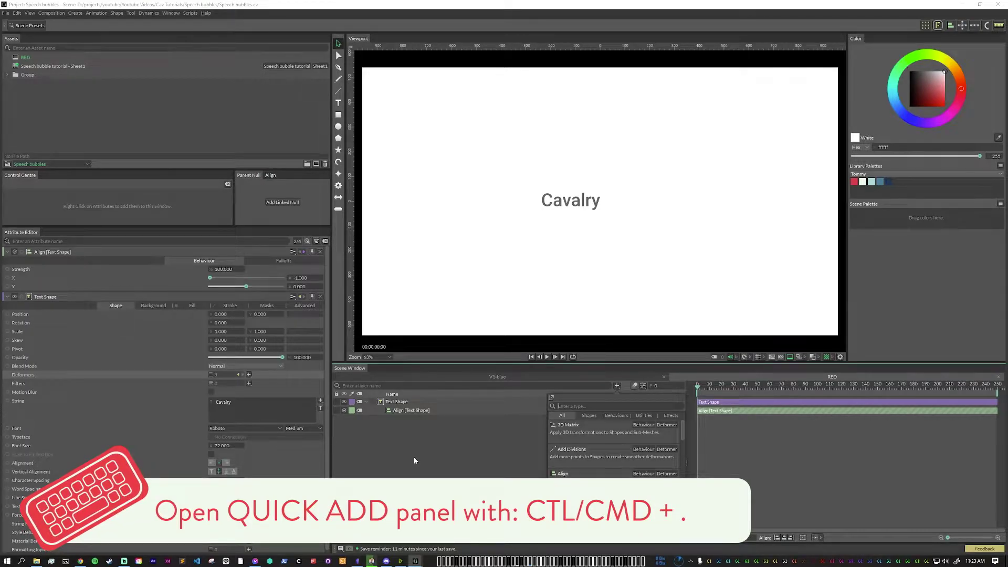
{"action": "type", "text": "string"}
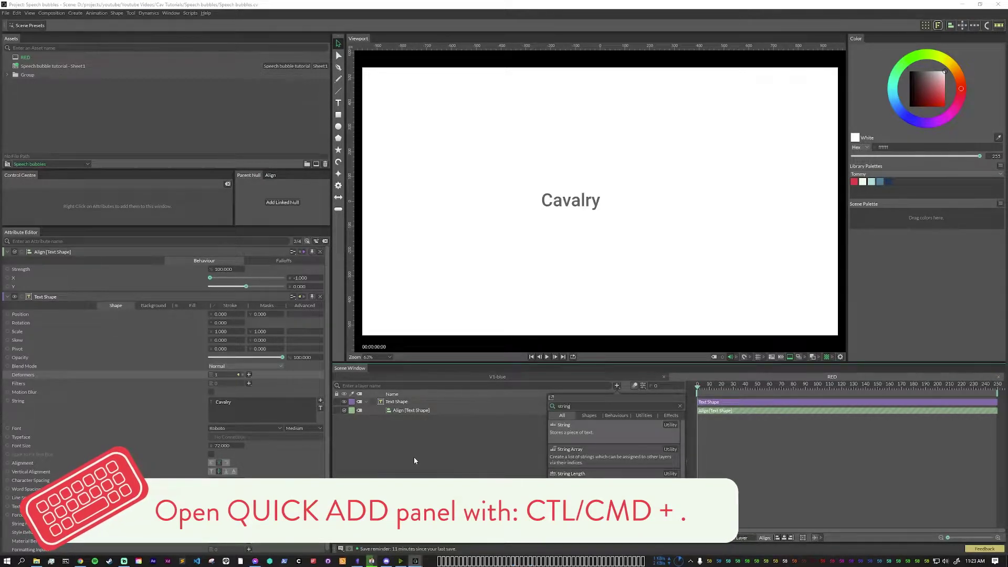
{"action": "key", "text": "Return"}
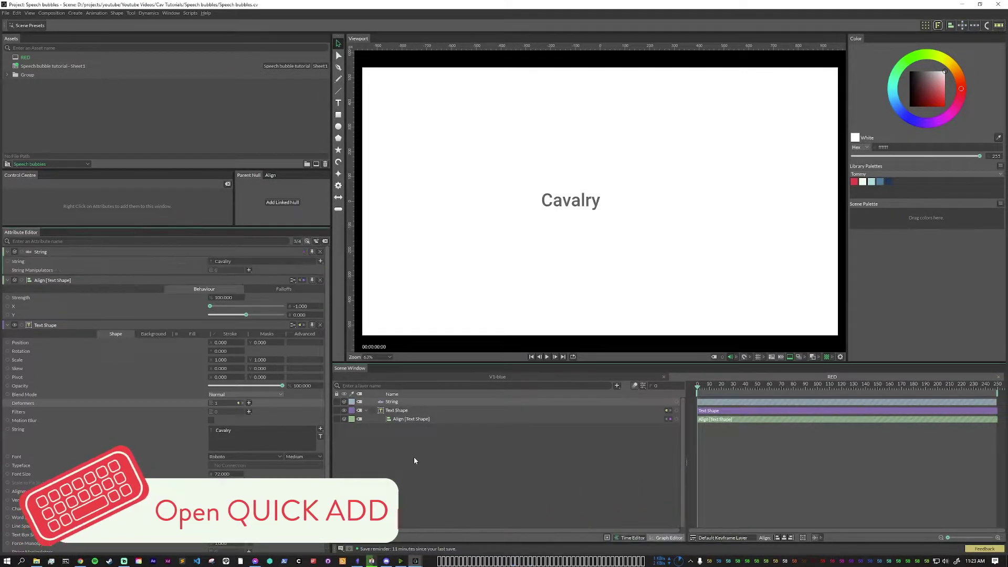
{"action": "double_click", "coordinate": [390, 402]}
{"action": "type", "text": "inputText"}
{"action": "key", "text": "Return"}
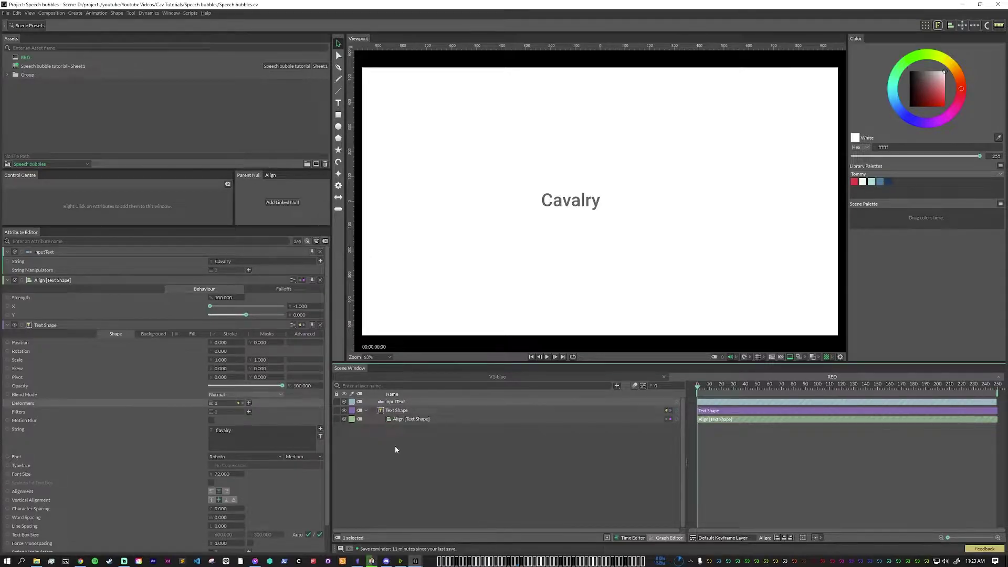
Give inputText a String Manipulator set to Change String Case, for upper case.
{"action": "left_click", "coordinate": [249, 270]}
{"action": "left_click", "coordinate": [273, 276]}
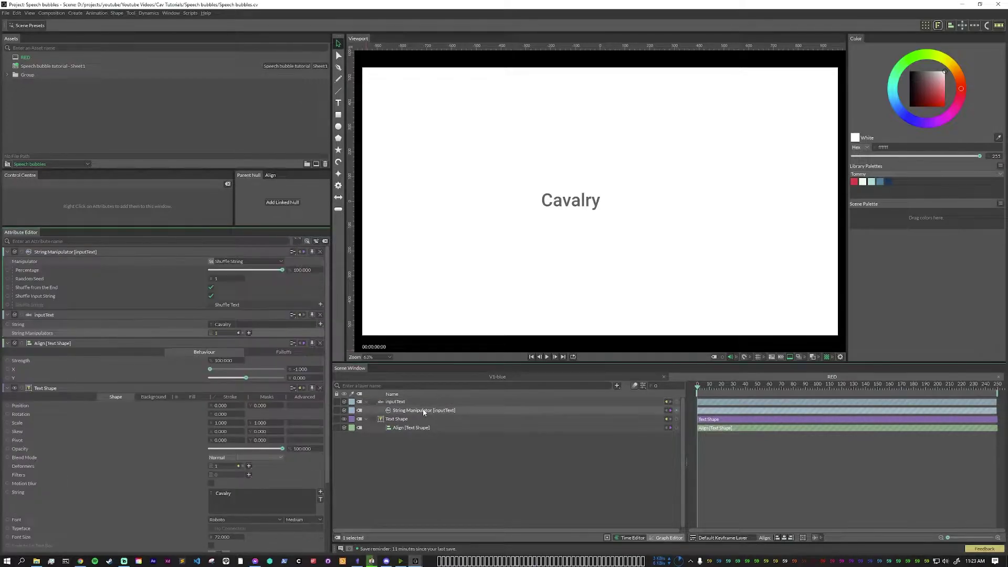
{"action": "left_click", "coordinate": [246, 261]}
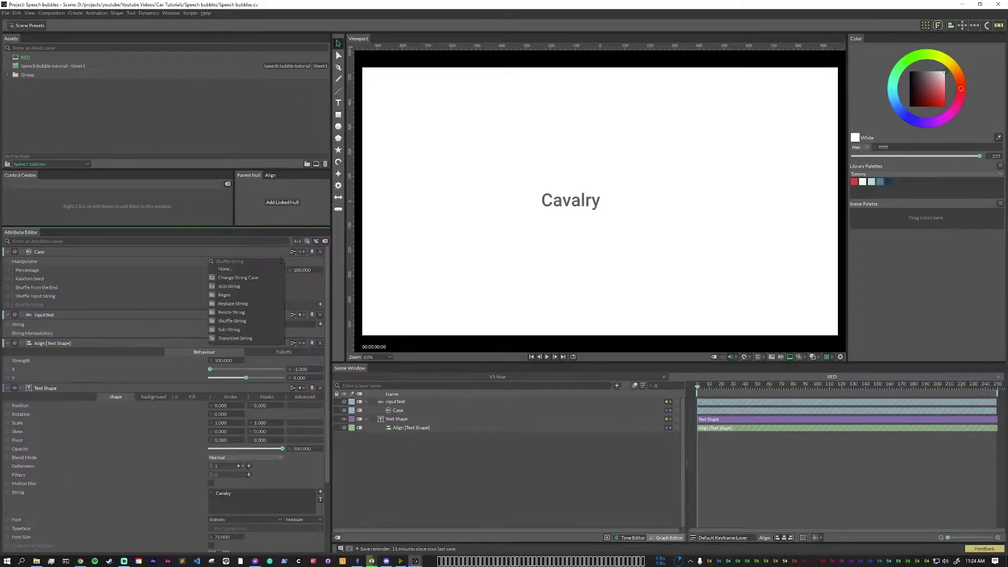
{"action": "left_click", "coordinate": [250, 277]}
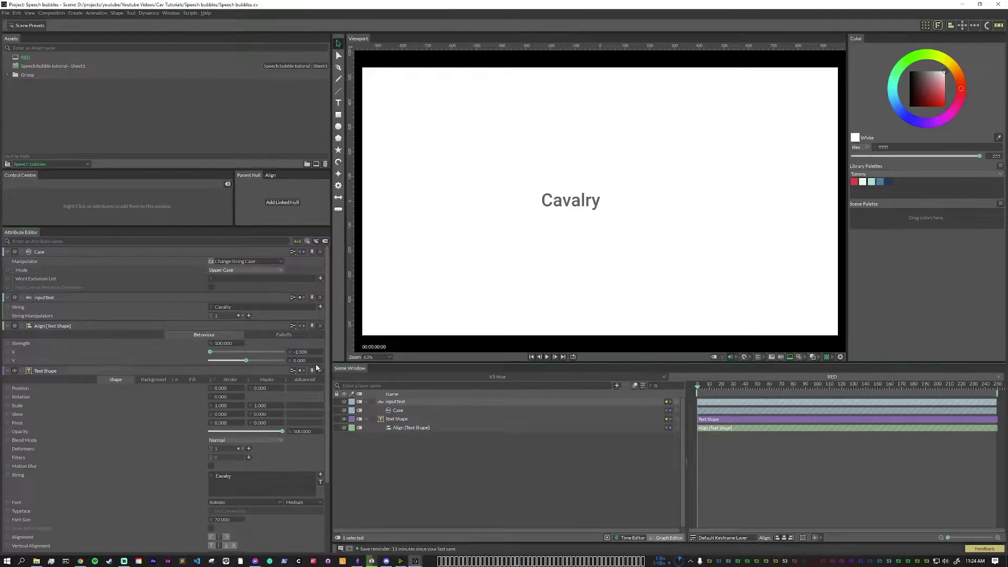
Add a second string manipulator to inputText, set to Resize String and named resize.
{"action": "left_click", "coordinate": [249, 316]}
{"action": "left_click", "coordinate": [263, 323]}
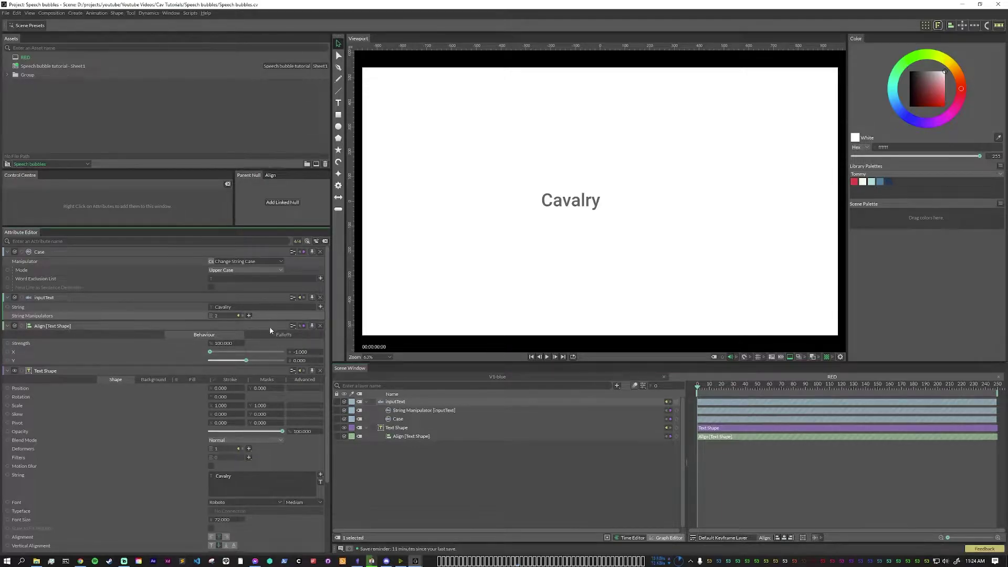
{"action": "left_click", "coordinate": [416, 411]}
{"action": "left_click", "coordinate": [246, 261]}
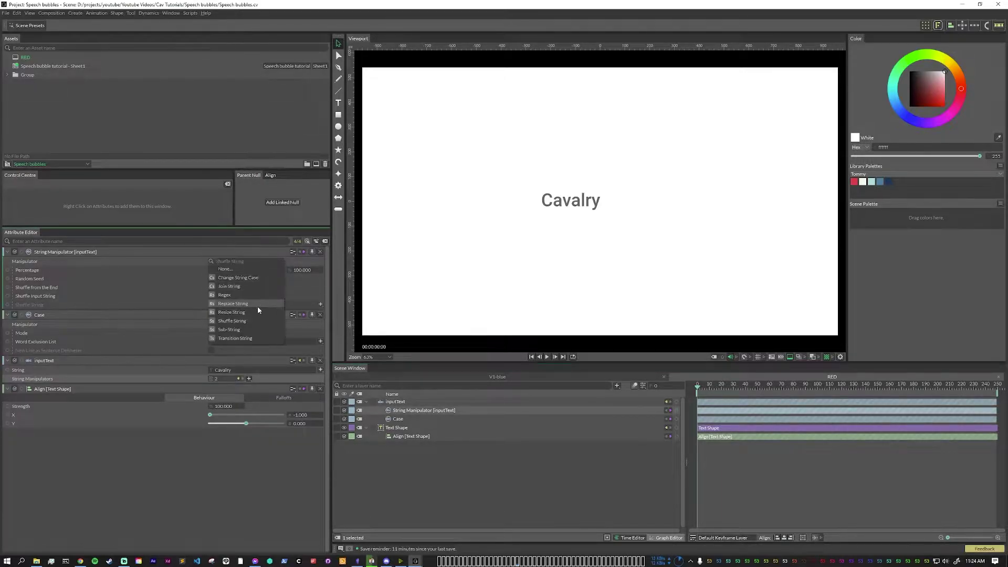
{"action": "left_click", "coordinate": [243, 315]}
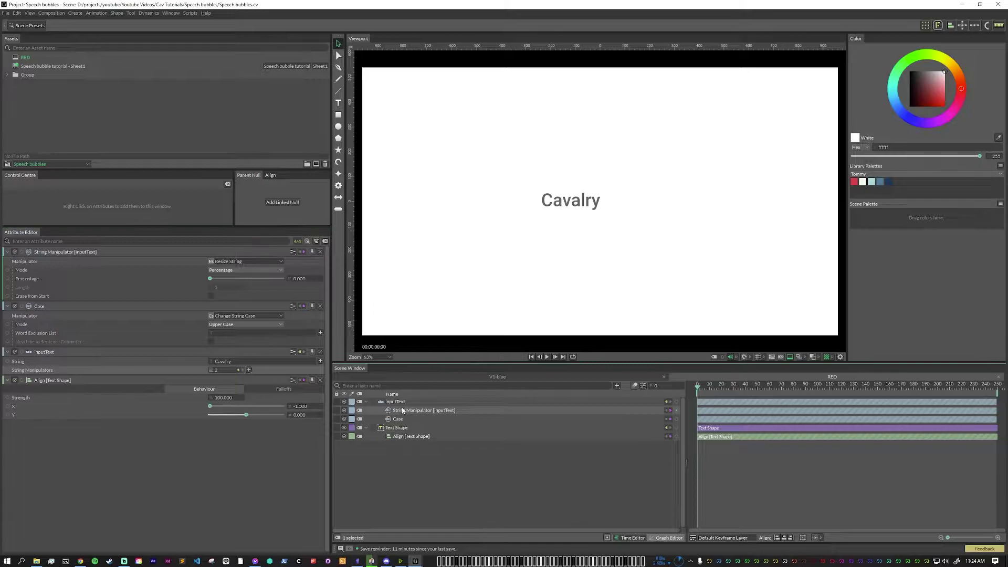
{"action": "double_click", "coordinate": [404, 411]}
{"action": "type", "text": "resize"}
{"action": "key", "text": "Return"}
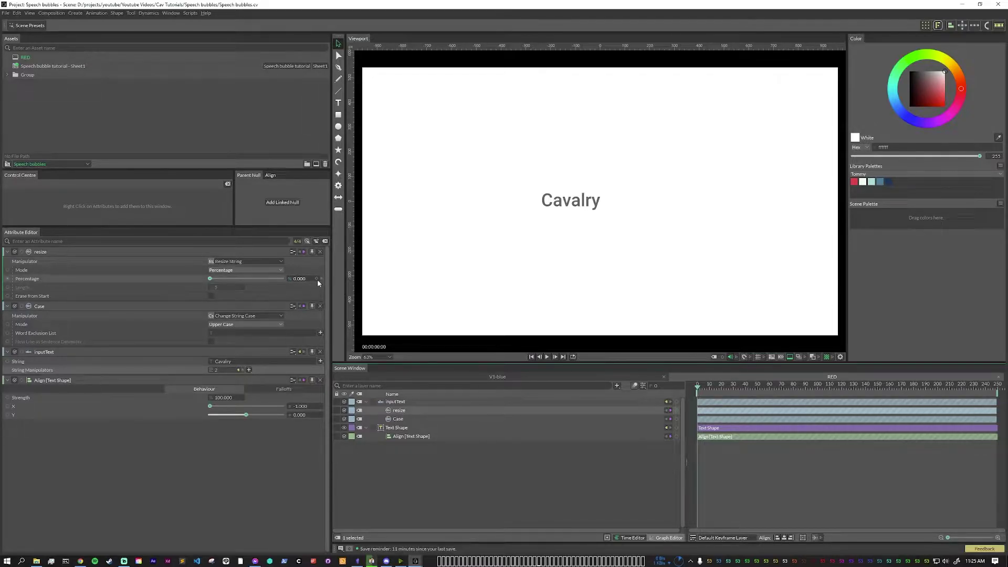
Keyframe resize's Percentage at 0 on frame 0 and 100 on frame 1.
{"action": "left_click", "coordinate": [316, 279]}
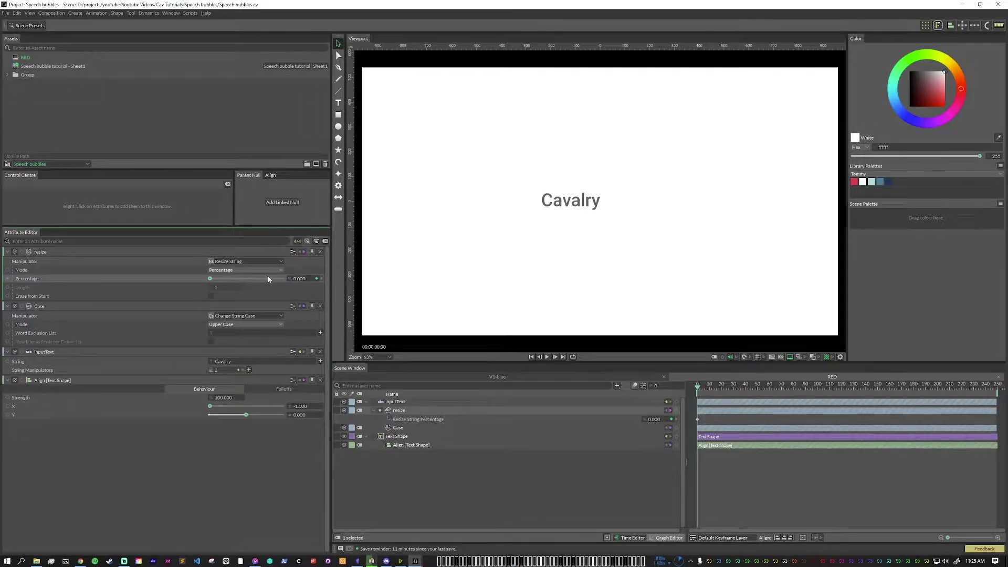
{"action": "left_click", "coordinate": [699, 388]}
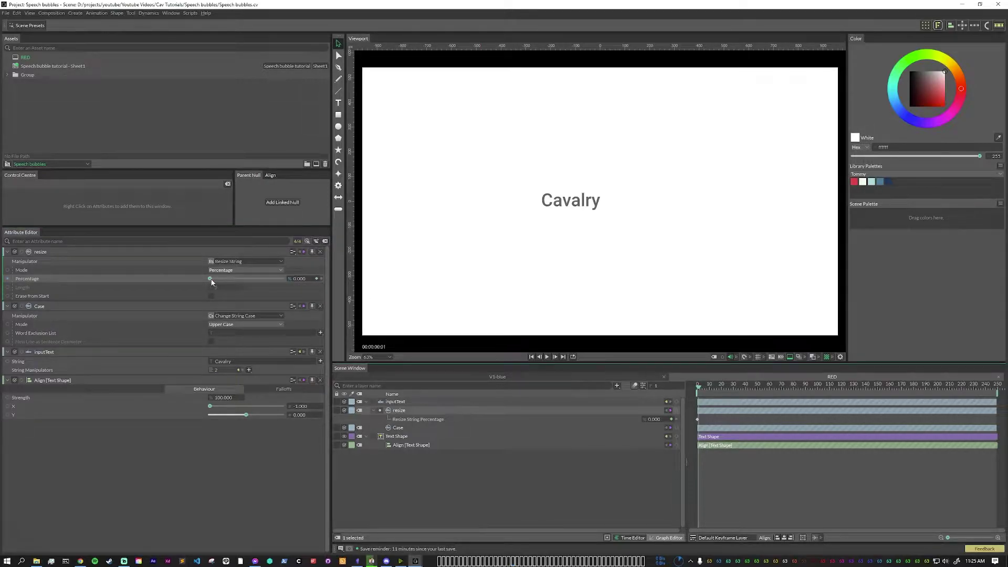
{"action": "left_click_drag", "start_coordinate": [212, 282], "coordinate": [321, 289]}
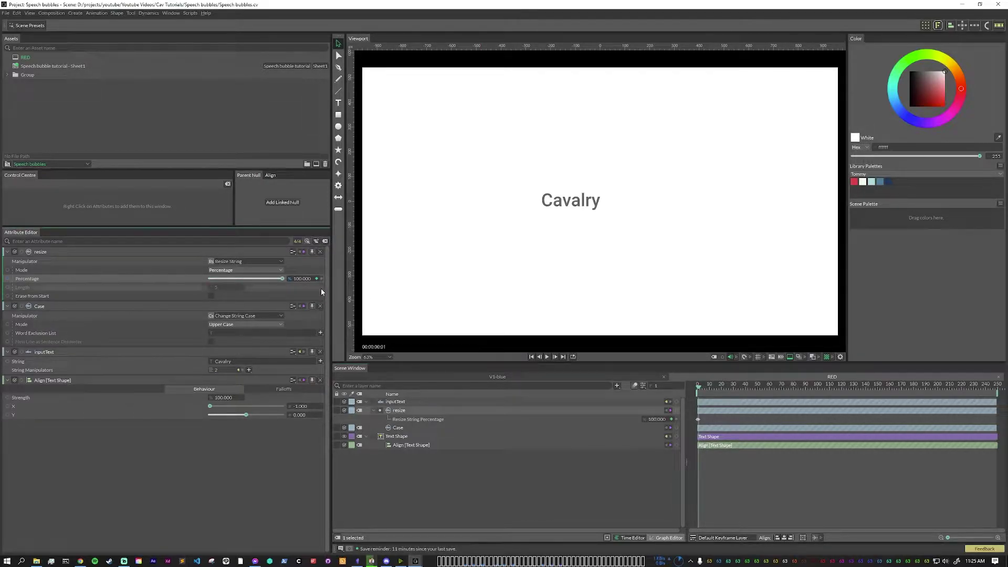
{"action": "left_click", "coordinate": [408, 492]}
Collapse inputText and add a Jsmath layer via the 'js' search.
{"action": "left_click", "coordinate": [367, 402]}
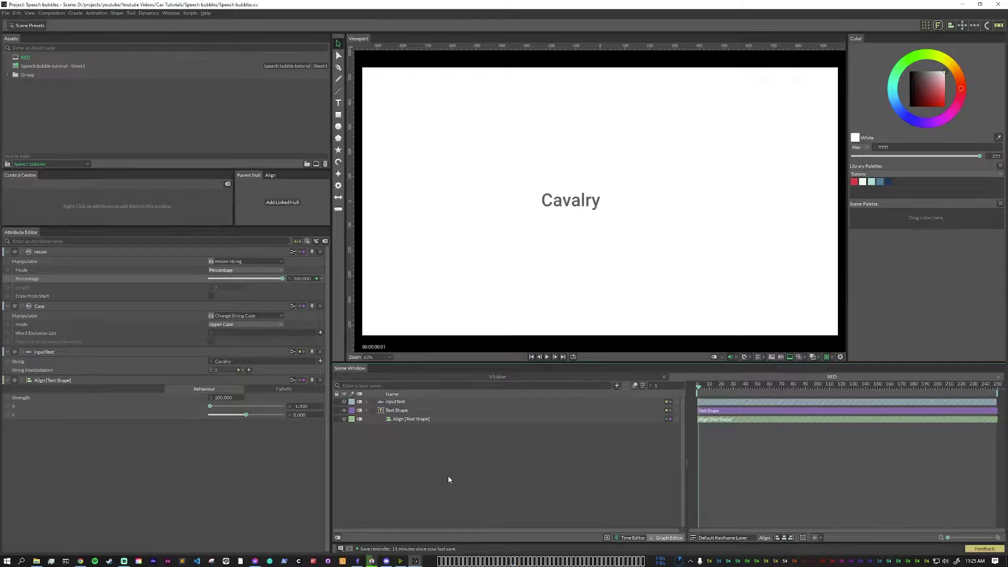
{"action": "key", "text": "Tab"}
{"action": "type", "text": "js"}
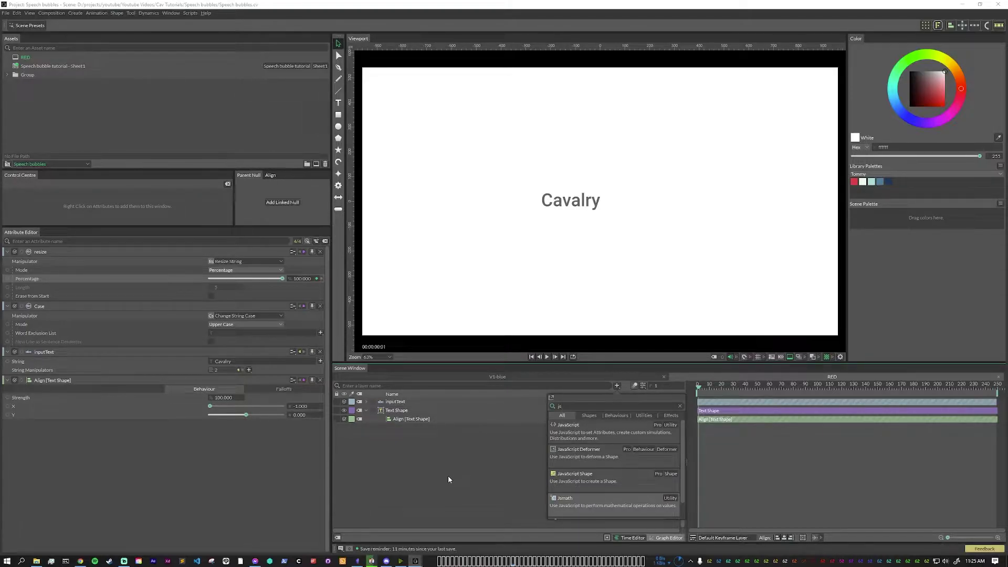
{"action": "key", "text": "Return"}
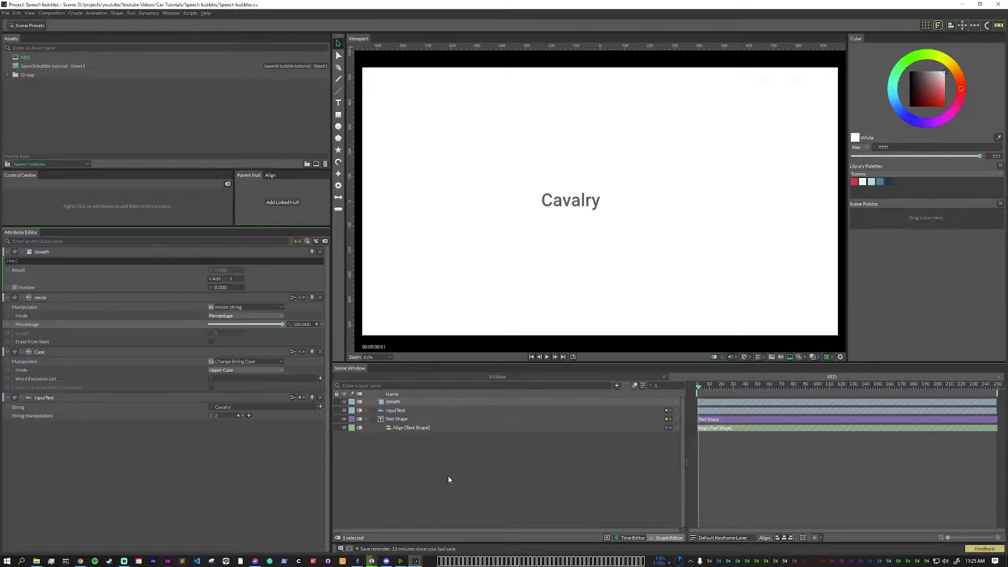
{"action": "left_click", "coordinate": [449, 476]}
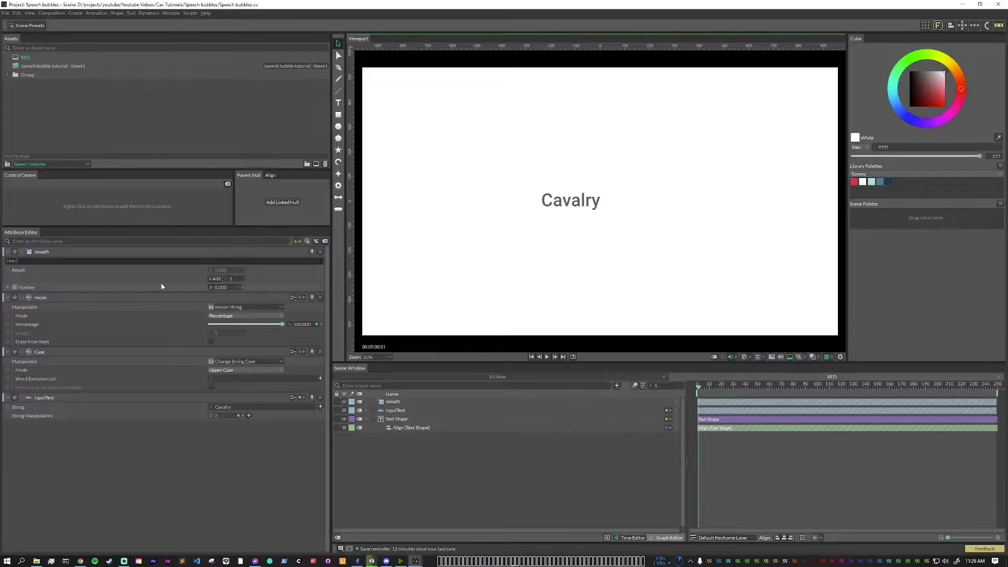
Give Jsmath FrameNumber, StringLength, AnimationLength and Modifier variables, with Modifier at 1.000.
{"action": "left_click", "coordinate": [216, 279]}
{"action": "left_click", "coordinate": [216, 279]}
{"action": "left_click", "coordinate": [217, 279]}
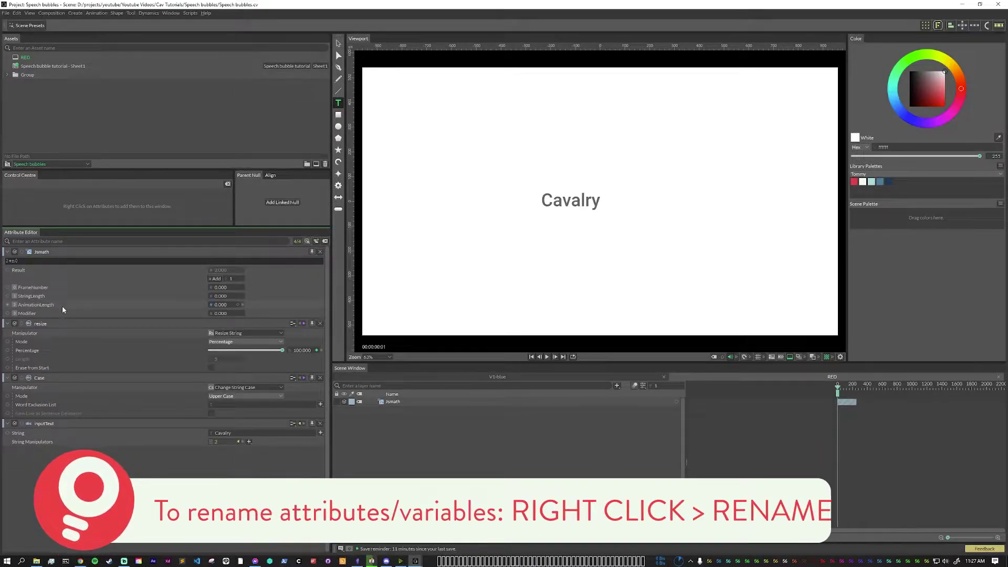
{"action": "double_click", "coordinate": [218, 313]}
{"action": "type", "text": "1.000"}
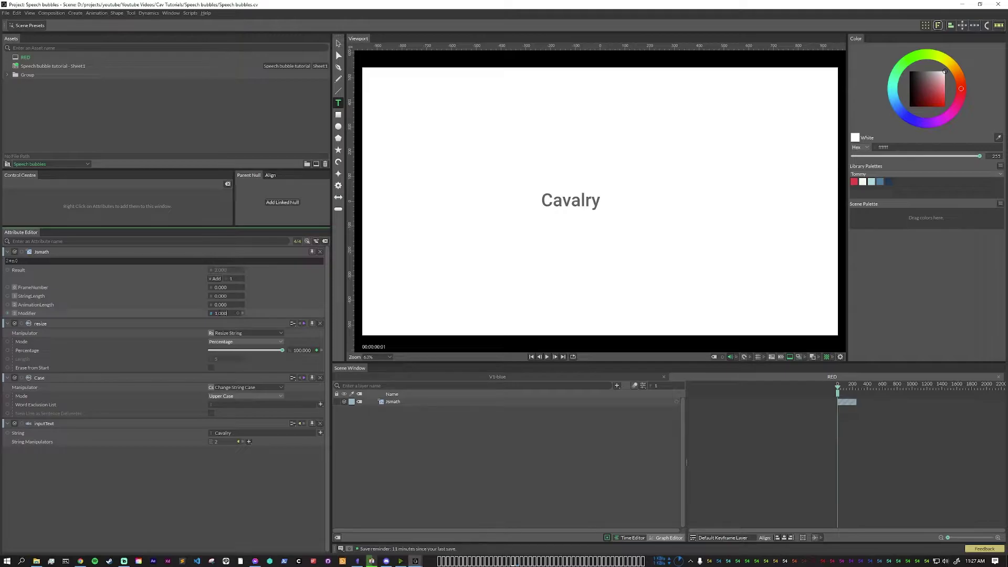
{"action": "left_click", "coordinate": [398, 453]}
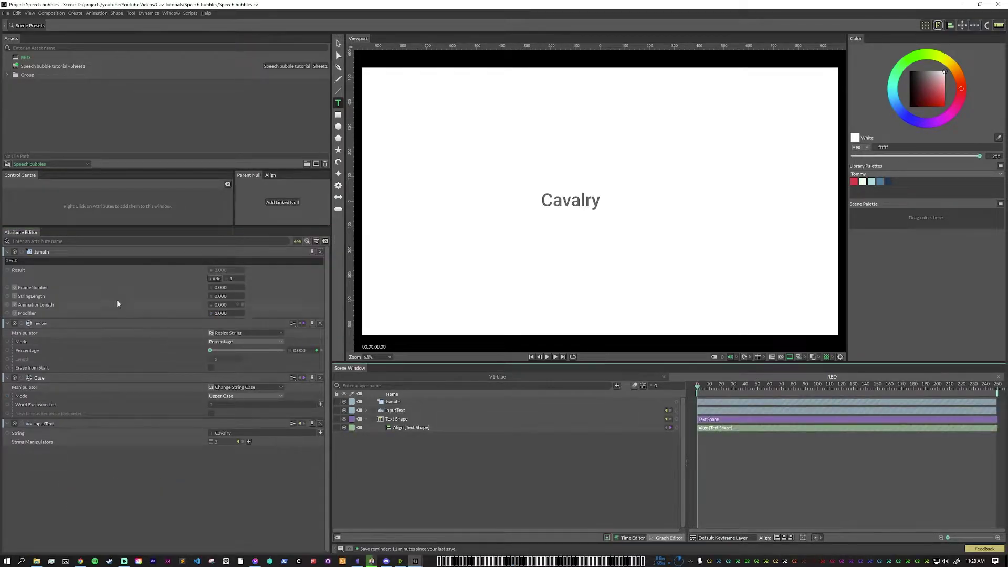
Add a Frame behaviour and connect it to Jsmath's FrameNumber.
{"action": "right_click", "coordinate": [398, 478]}
{"action": "key", "text": "Return"}
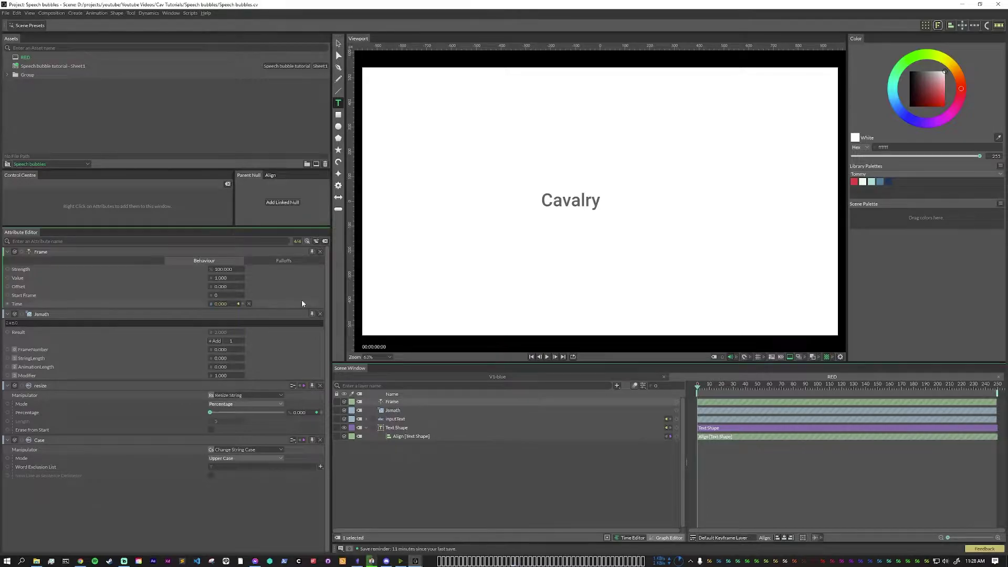
{"action": "left_click_drag", "start_coordinate": [677, 402], "coordinate": [226, 349]}
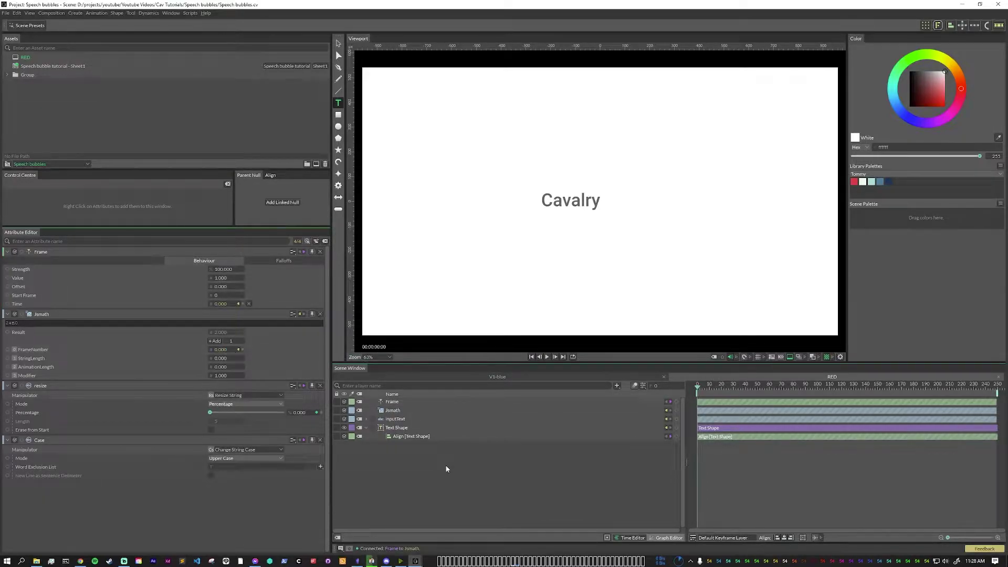
Add a new String layer named getStringLength.
{"action": "key", "text": "Tab"}
{"action": "type", "text": "string"}
{"action": "key", "text": "Return"}
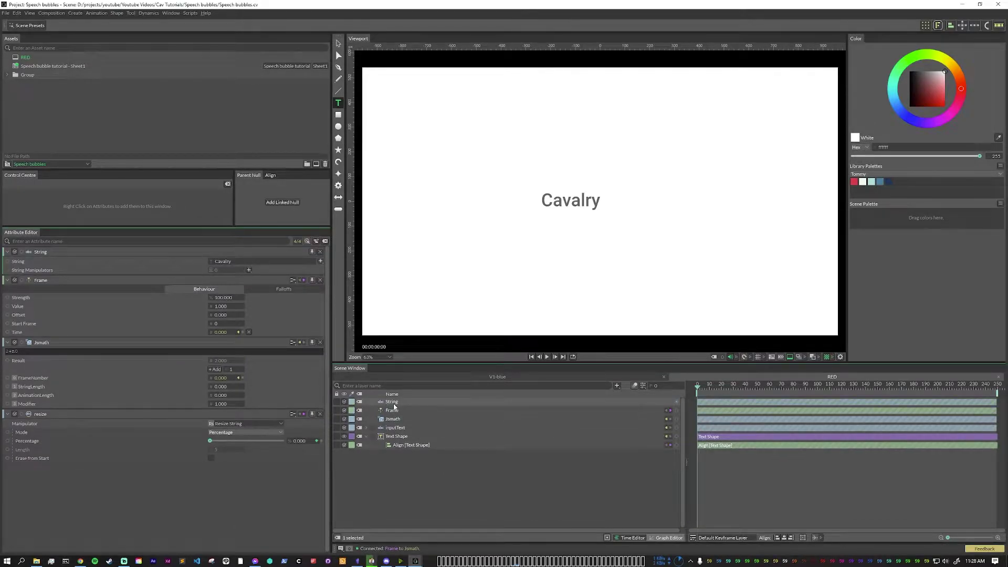
{"action": "type", "text": "getStringLength"}
{"action": "key", "text": "Return"}
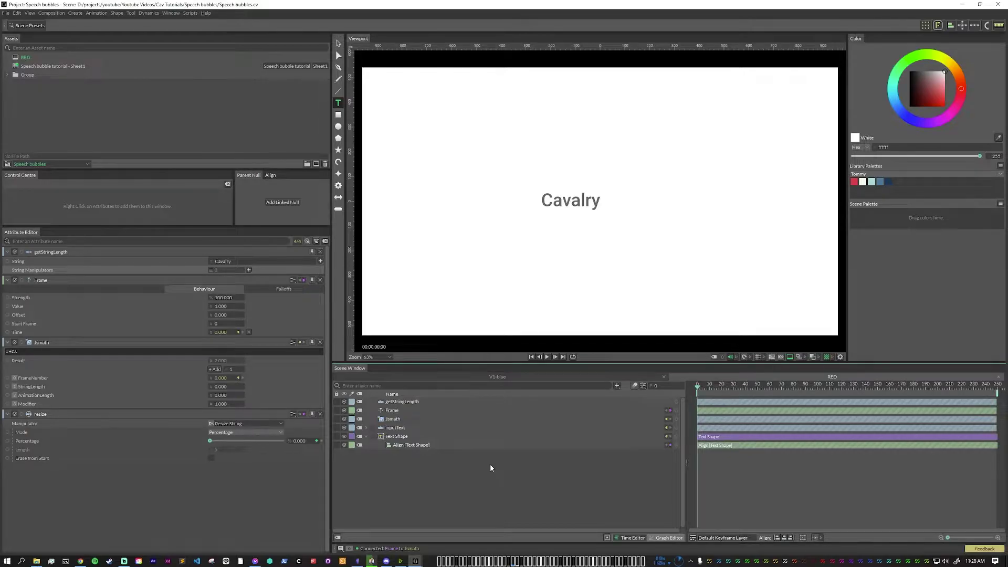
Add a String Length utility layer.
{"action": "key", "text": "Tab"}
{"action": "type", "text": "st"}
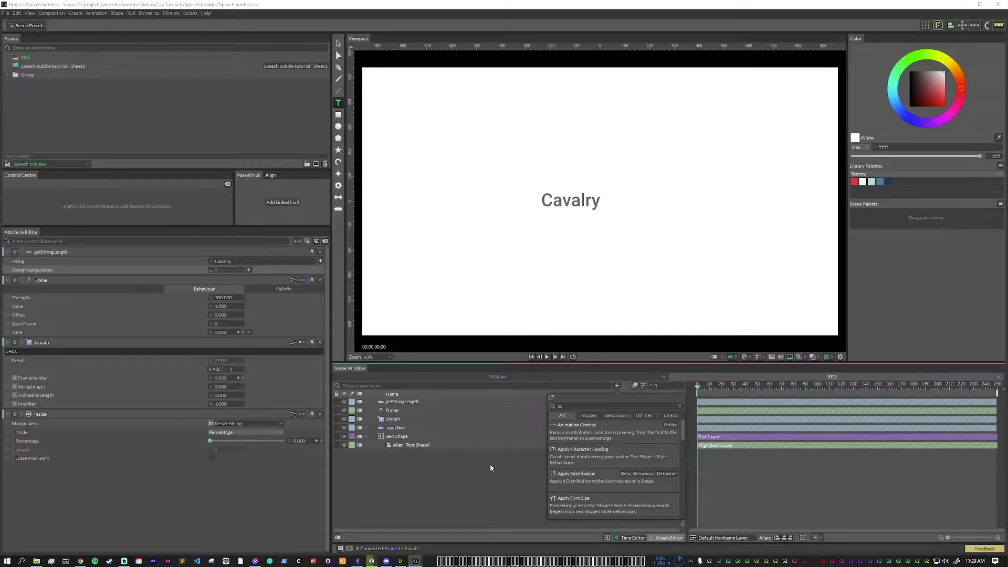
{"action": "type", "text": "ring"}
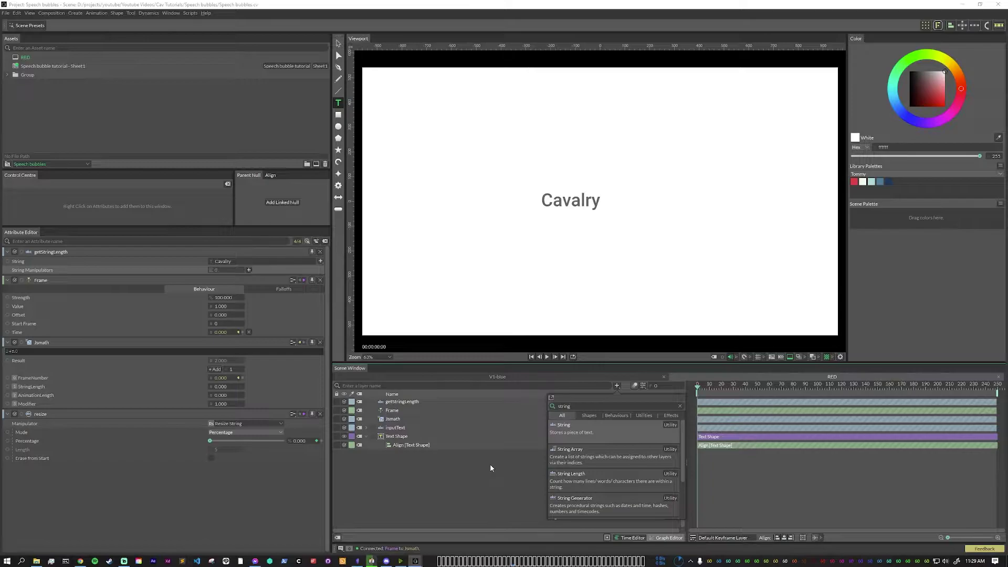
{"action": "key", "text": "Down"}
{"action": "key", "text": "Down"}
{"action": "key", "text": "Return"}
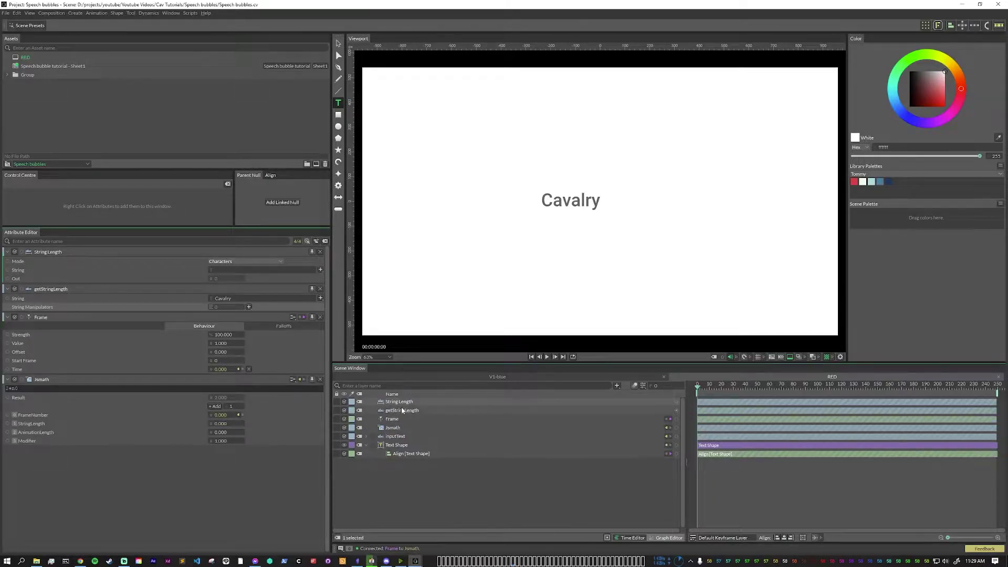
Nest String Length under getStringLength, feed it getStringLength's text, and output to Jsmath's StringLength.
{"action": "left_click_drag", "start_coordinate": [402, 410], "coordinate": [407, 413]}
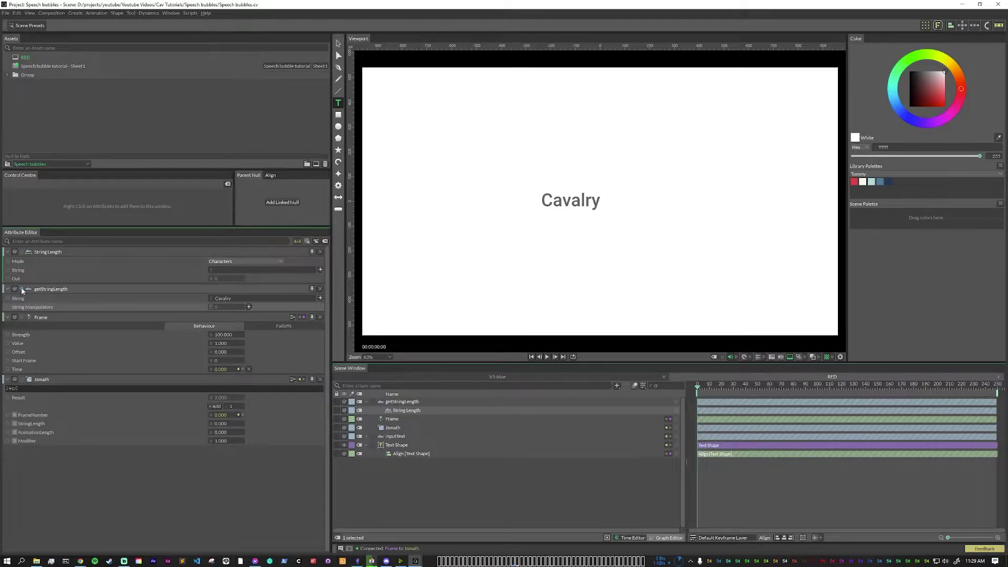
{"action": "left_click_drag", "start_coordinate": [23, 290], "coordinate": [234, 268]}
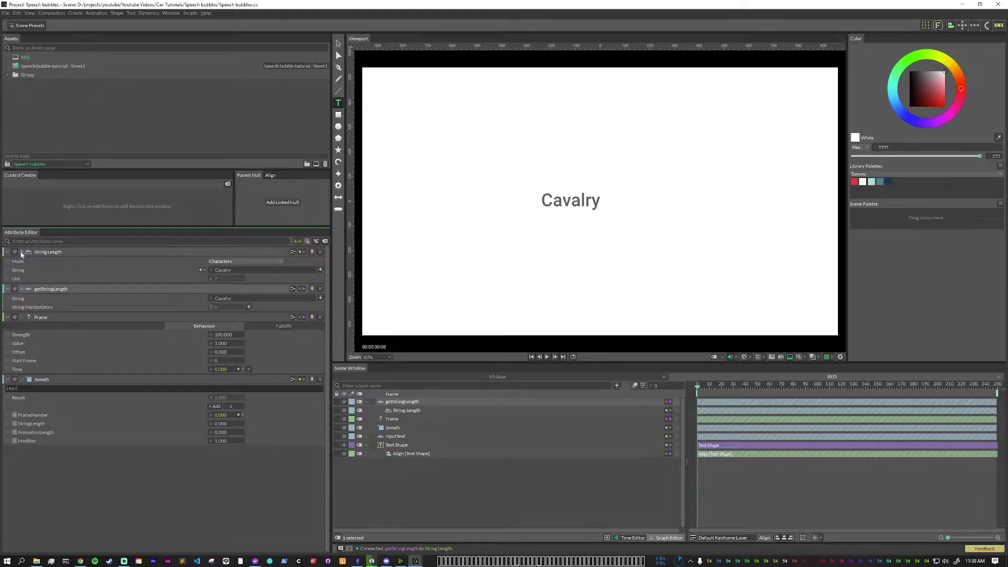
{"action": "left_click_drag", "start_coordinate": [21, 252], "coordinate": [224, 423]}
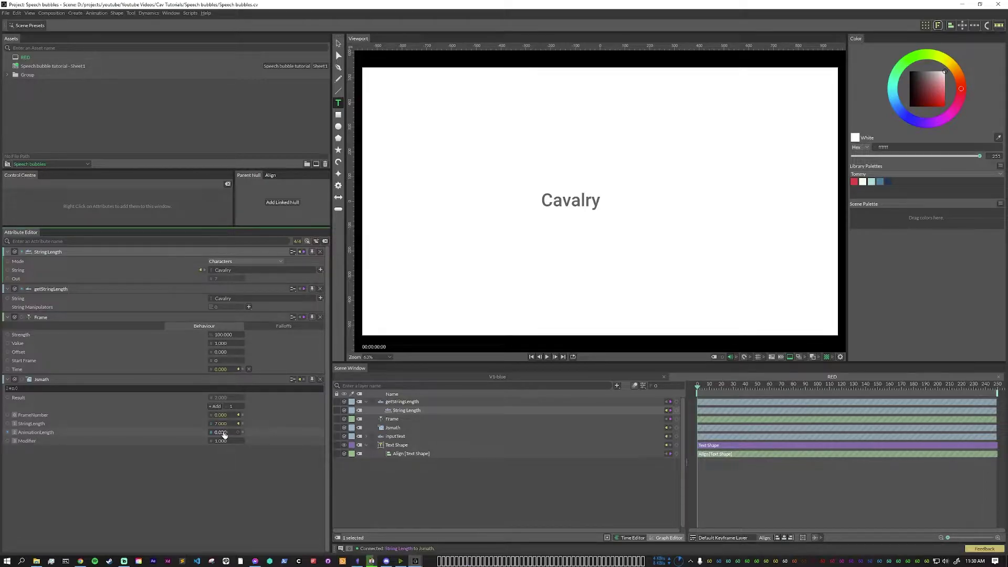
Set Jsmath's AnimationLength to 30.
{"action": "left_click", "coordinate": [225, 433]}
{"action": "type", "text": "30"}
{"action": "key", "text": "Return"}
{"action": "left_click", "coordinate": [505, 476]}
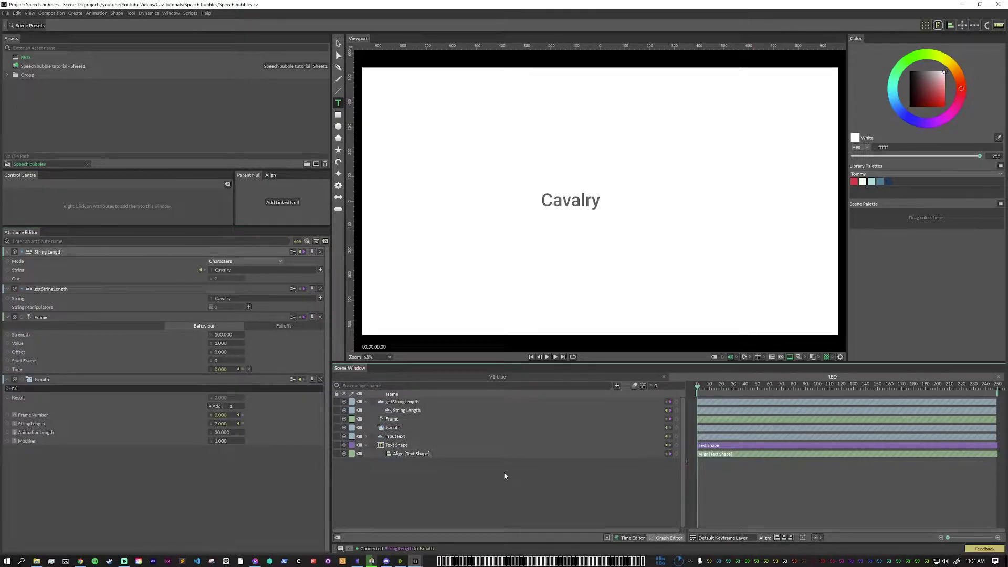
Add an Animation Control layer whose Amount is driven by Jsmath's result.
{"action": "right_click", "coordinate": [505, 476]}
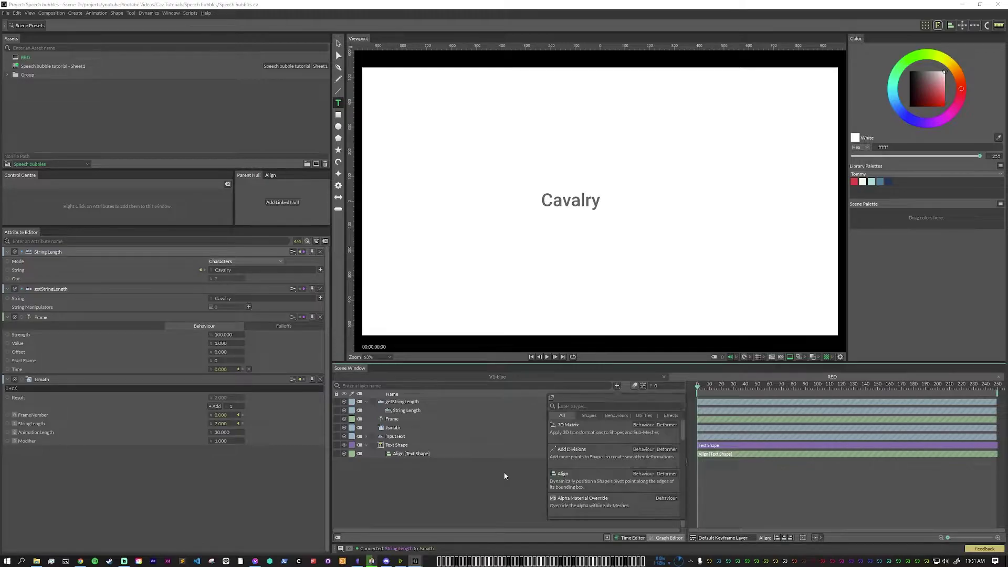
{"action": "type", "text": "animatio"}
{"action": "key", "text": "Return"}
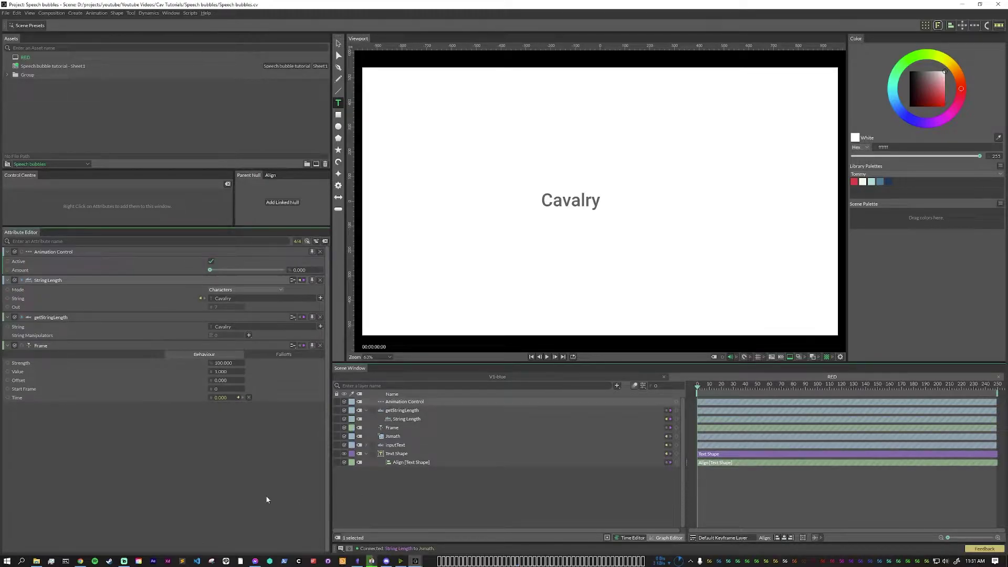
{"action": "left_click", "coordinate": [394, 436]}
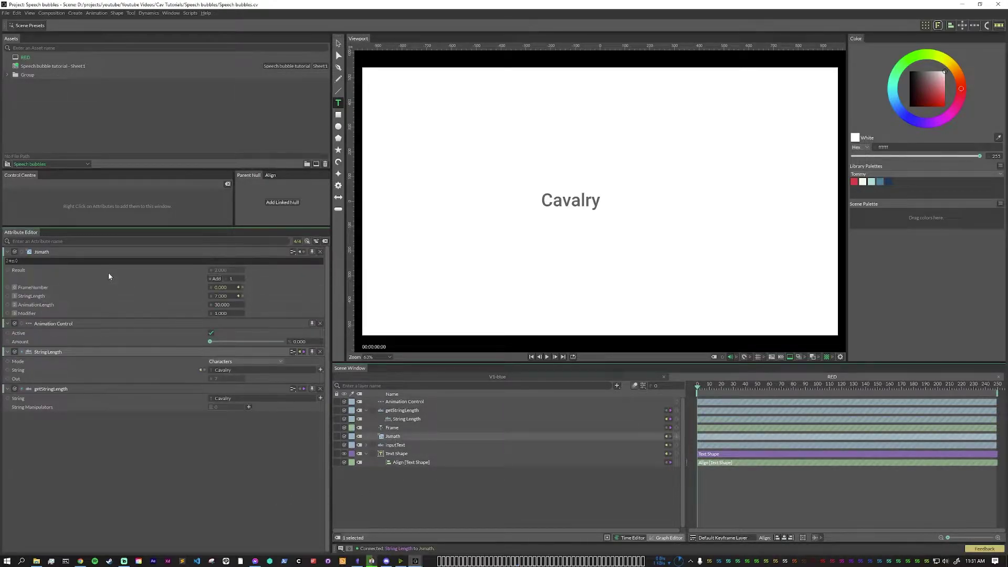
{"action": "left_click_drag", "start_coordinate": [22, 252], "coordinate": [24, 342]}
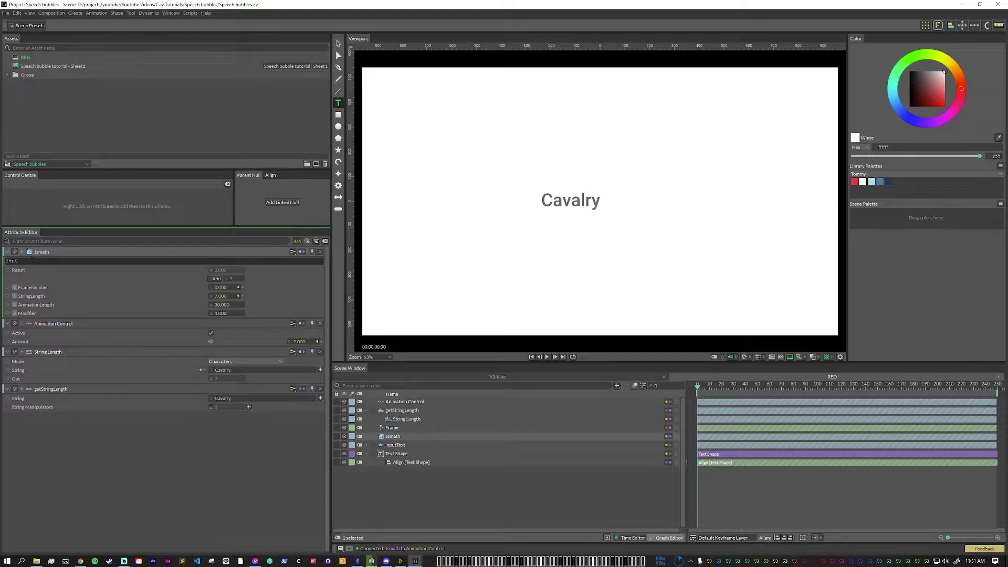
Change the Jsmath expression to n0*n2/n1*n3 and scrub the first frames to check.
{"action": "key", "text": "Return"}
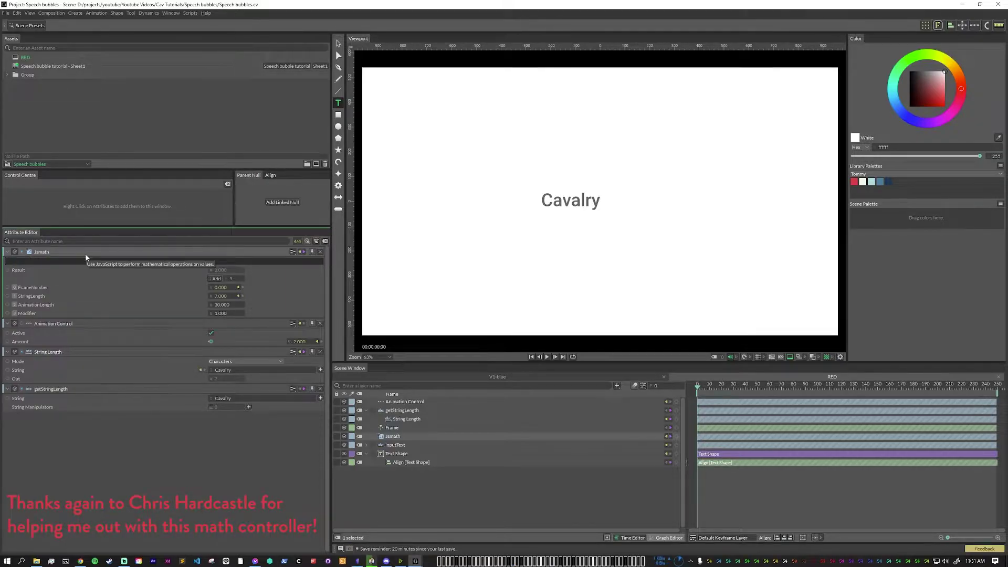
{"action": "type", "text": "n0*n2/n1"}
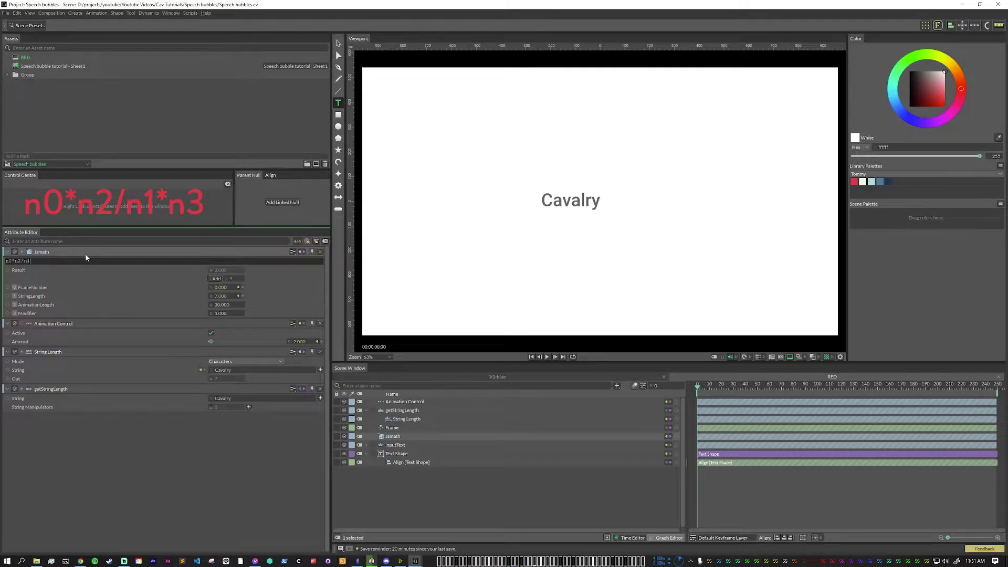
{"action": "type", "text": "*n3"}
{"action": "left_click", "coordinate": [526, 498]}
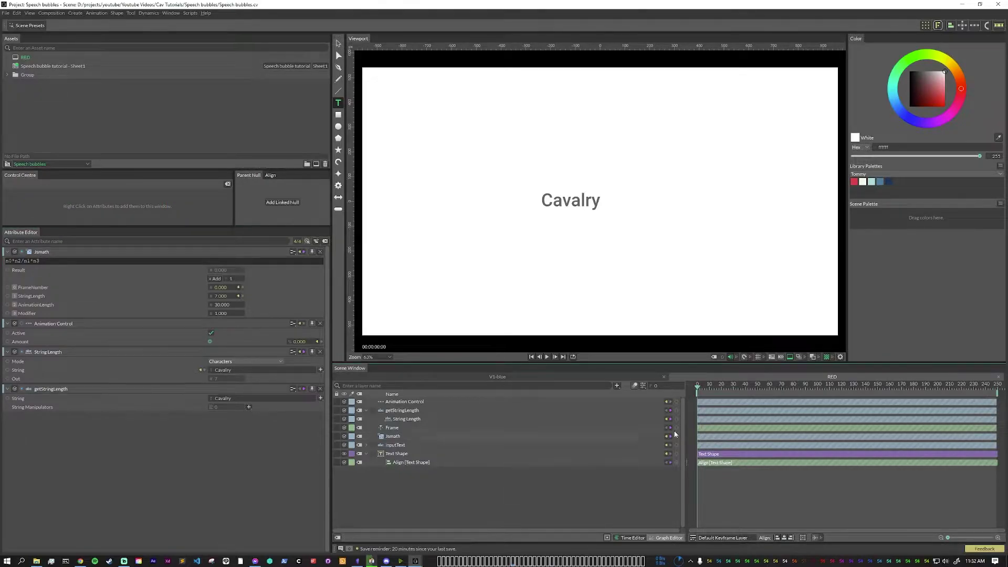
{"action": "left_click_drag", "start_coordinate": [698, 389], "coordinate": [732, 389]}
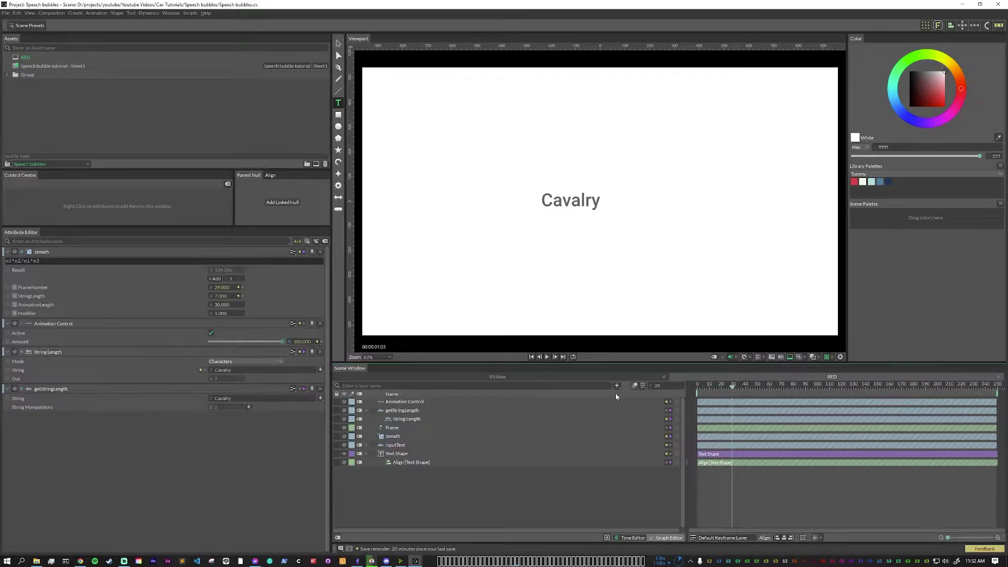
{"action": "key", "text": "Home"}
Connect Animation Control's output to the resize manipulator's Percentage and scrub to test.
{"action": "left_click", "coordinate": [325, 242]}
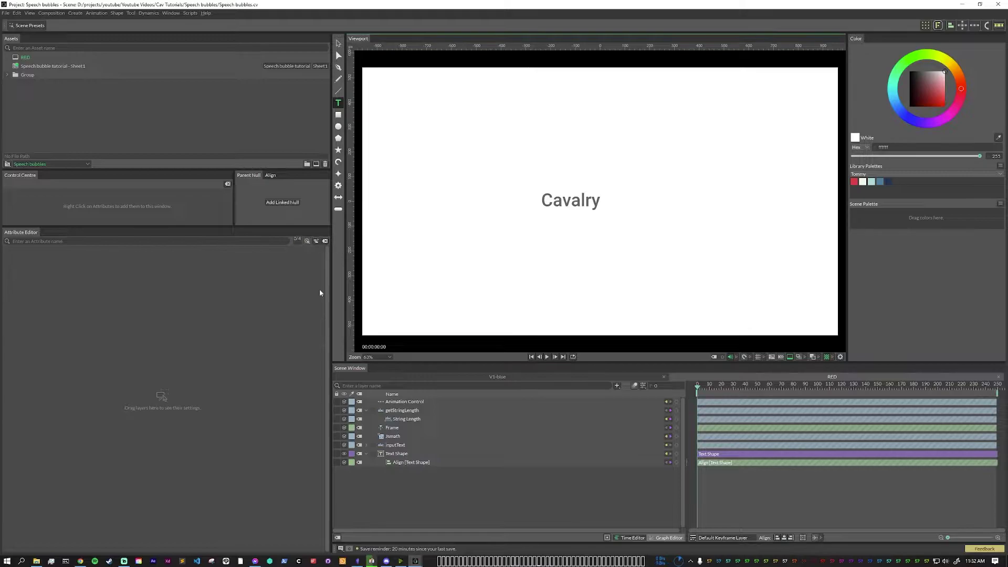
{"action": "left_click", "coordinate": [400, 402]}
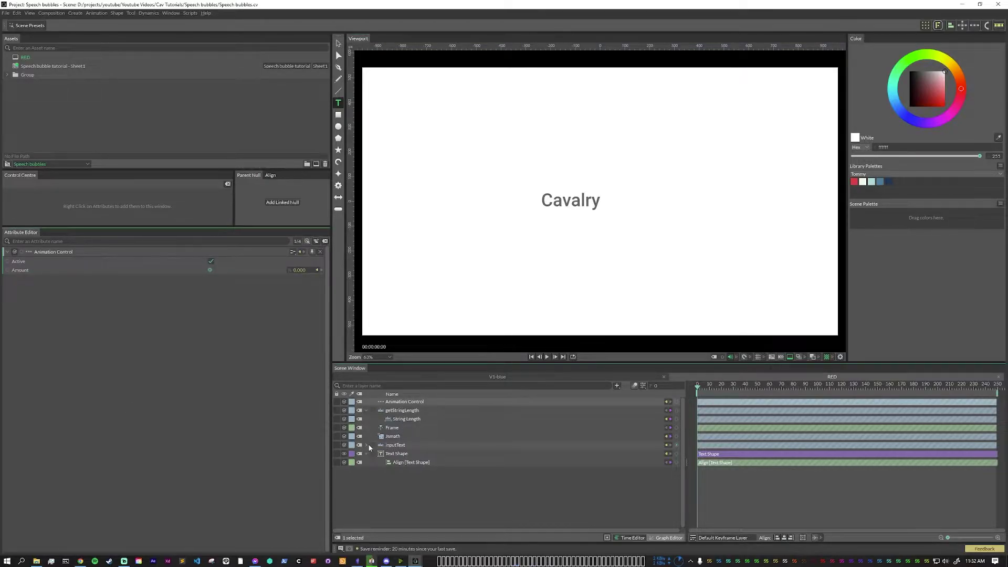
{"action": "left_click", "coordinate": [366, 445]}
{"action": "left_click", "coordinate": [399, 454]}
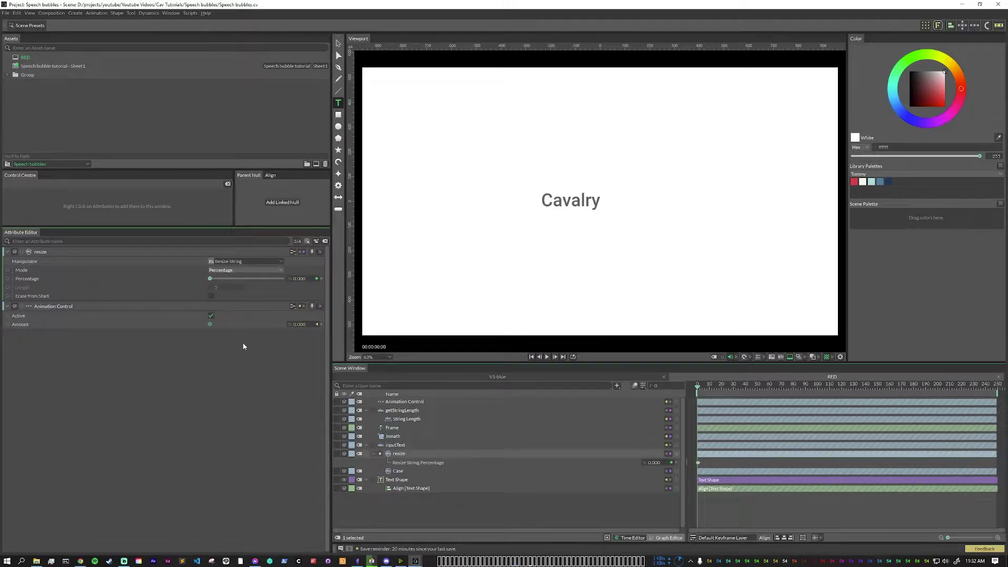
{"action": "left_click_drag", "start_coordinate": [22, 306], "coordinate": [53, 279]}
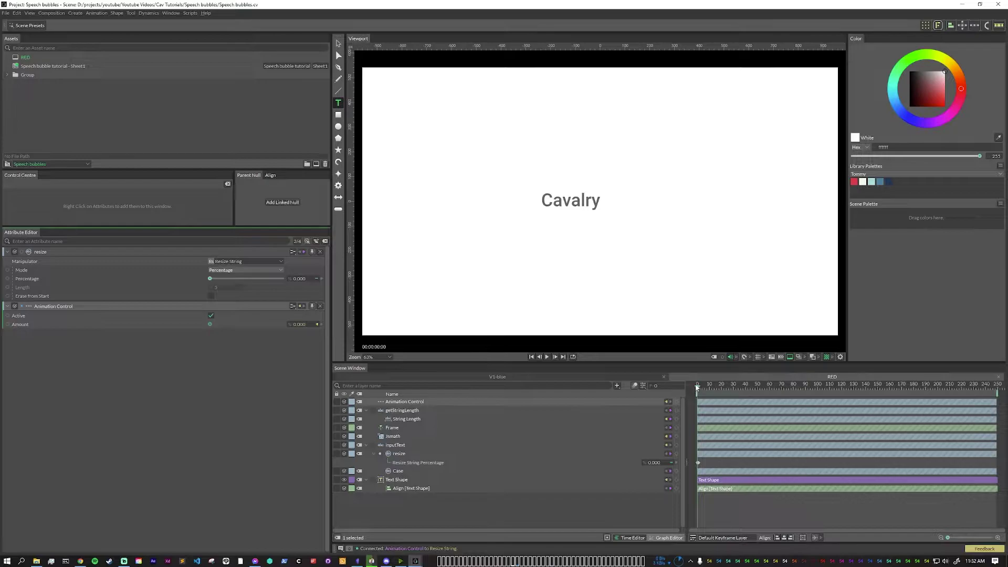
{"action": "mouse_move", "coordinate": [697, 387]}
{"action": "left_mouse_down"}
{"action": "mouse_move", "coordinate": [743, 398]}
{"action": "mouse_move", "coordinate": [693, 399]}
{"action": "left_mouse_up"}
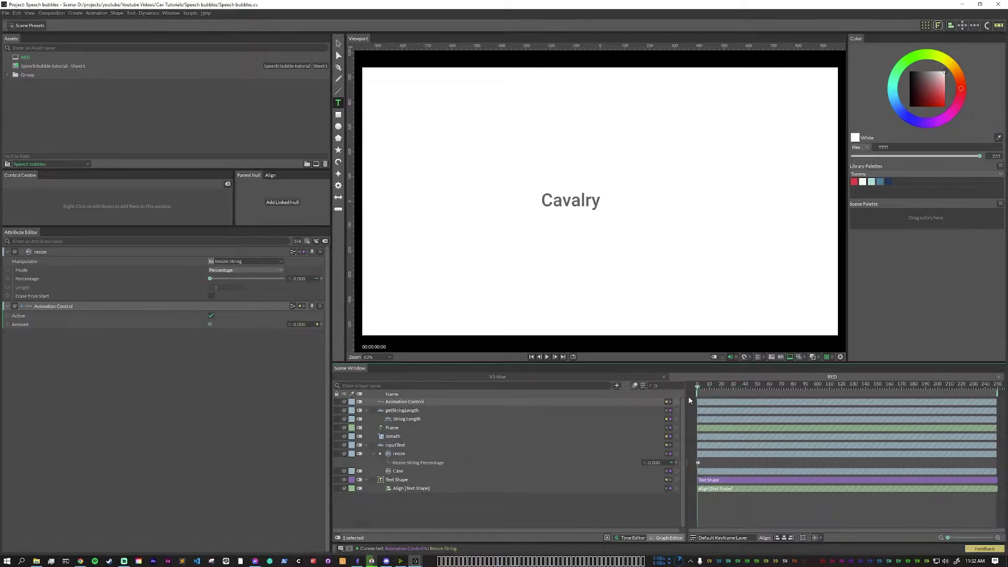
Connect inputText to the Text Shape's String and scrub to watch CAVALRY write on.
{"action": "left_click", "coordinate": [397, 445]}
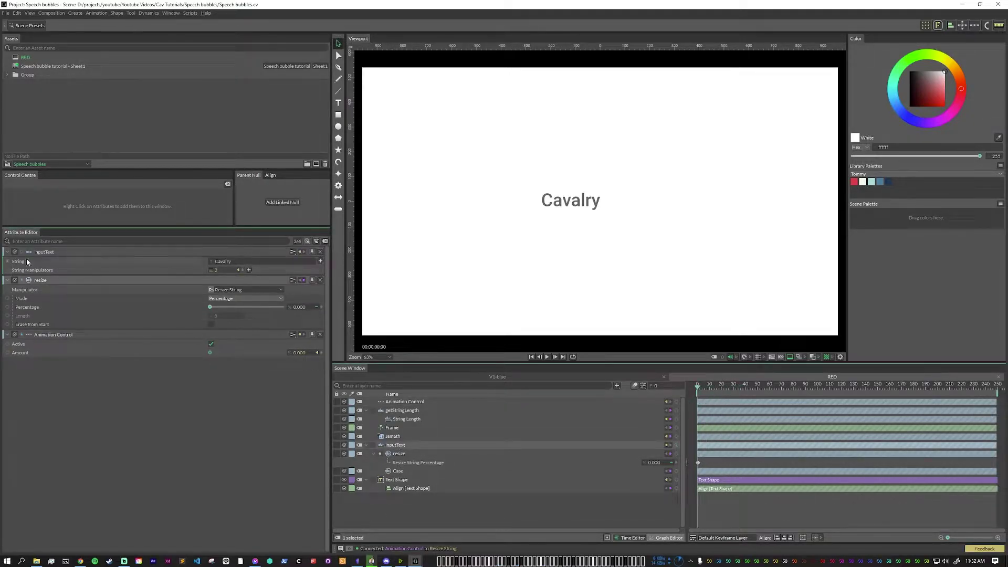
{"action": "left_click", "coordinate": [398, 479]}
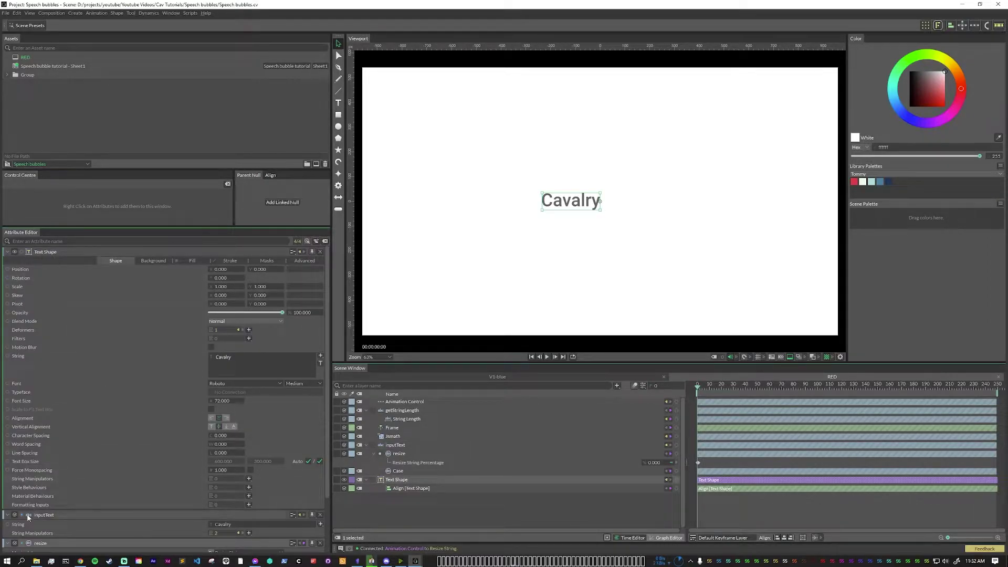
{"action": "left_click_drag", "start_coordinate": [26, 518], "coordinate": [179, 358]}
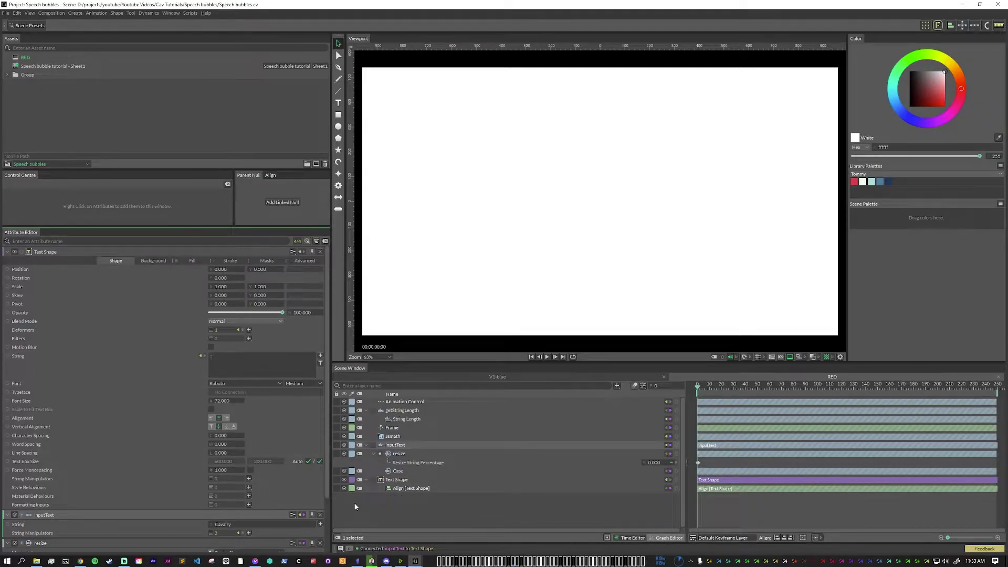
{"action": "left_click_drag", "start_coordinate": [698, 386], "coordinate": [729, 389]}
Link getStringLength's String input to the inputText layer.
{"action": "left_click", "coordinate": [420, 498]}
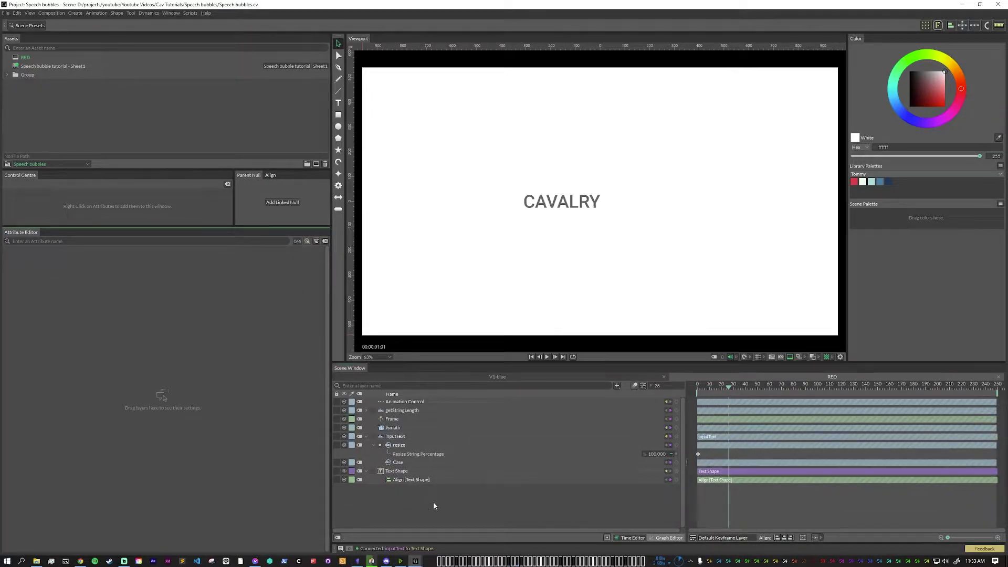
{"action": "left_click", "coordinate": [387, 437]}
{"action": "left_click", "coordinate": [395, 410]}
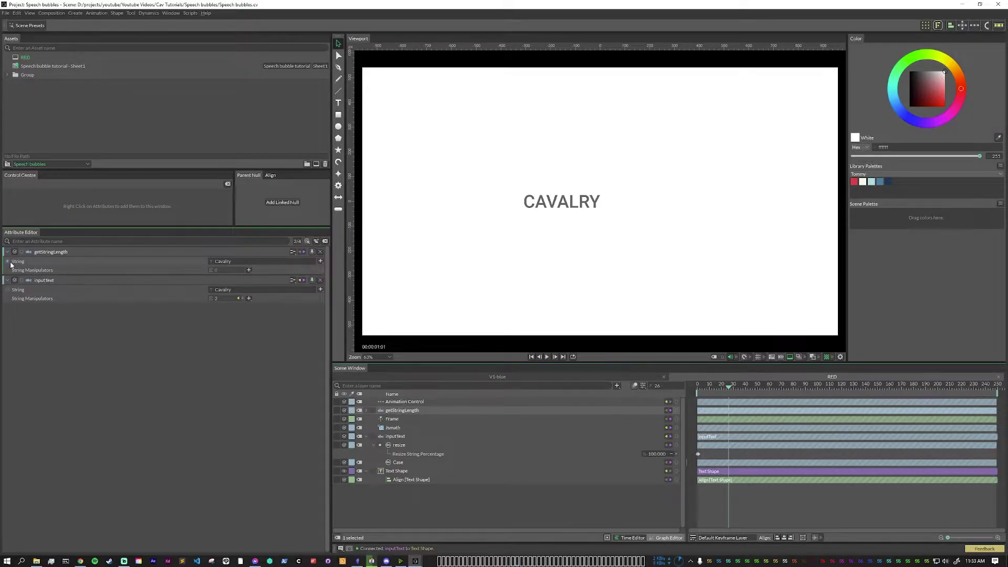
{"action": "left_click_drag", "start_coordinate": [8, 261], "coordinate": [242, 290]}
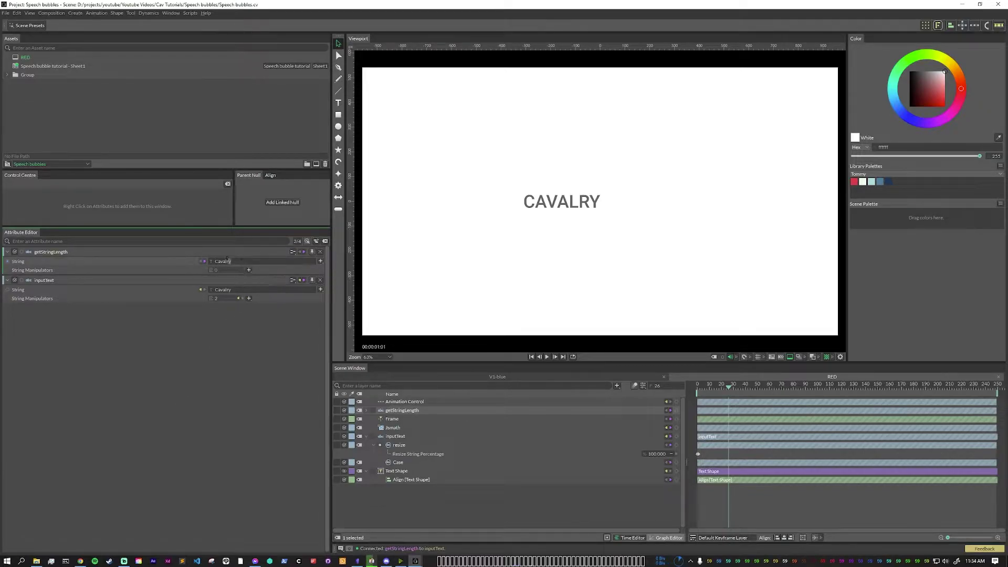
Rewind and replay the write-on animation several times, stopping at frame 192.
{"action": "left_click", "coordinate": [467, 521]}
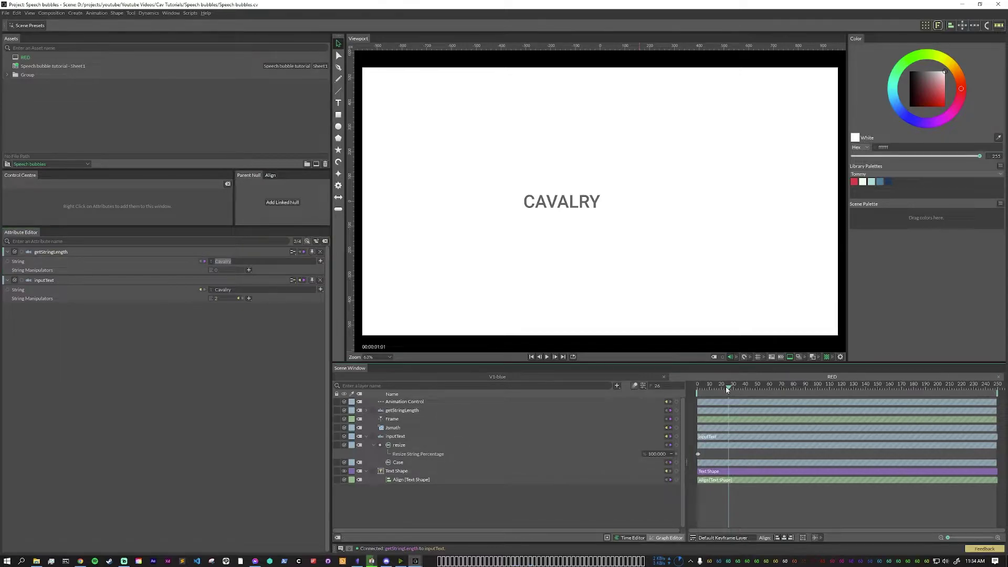
{"action": "left_click_drag", "start_coordinate": [726, 388], "coordinate": [697, 387]}
{"action": "left_click", "coordinate": [547, 357]}
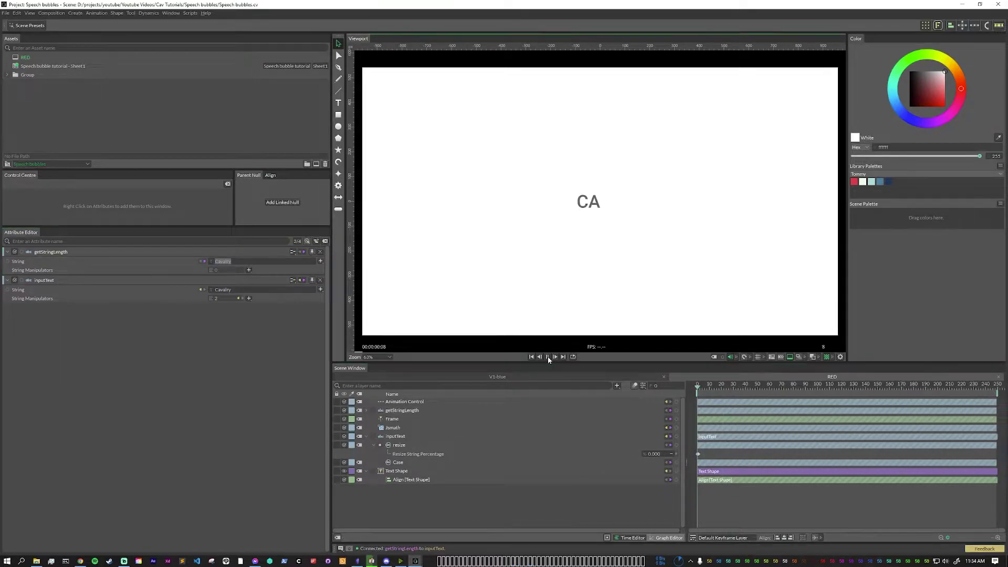
{"action": "left_click", "coordinate": [547, 357]}
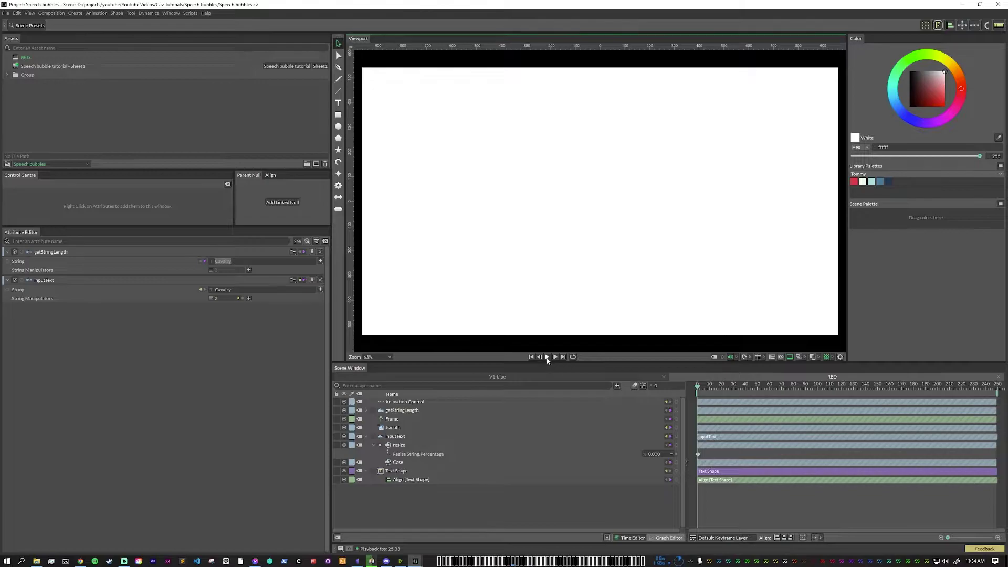
{"action": "left_click", "coordinate": [547, 357]}
{"action": "left_click", "coordinate": [532, 357]}
{"action": "left_click", "coordinate": [532, 356]}
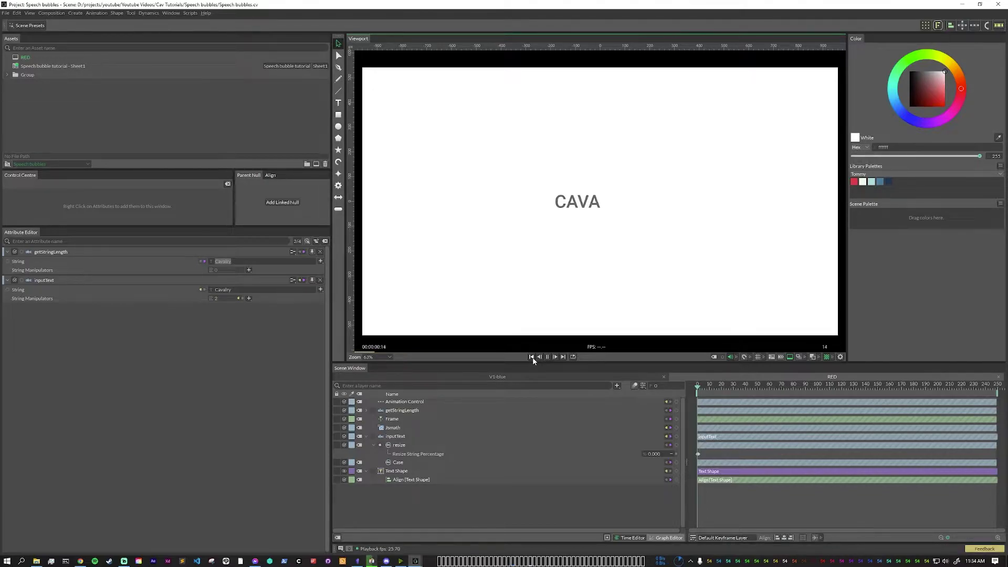
{"action": "left_click", "coordinate": [532, 356]}
{"action": "left_click", "coordinate": [547, 356]}
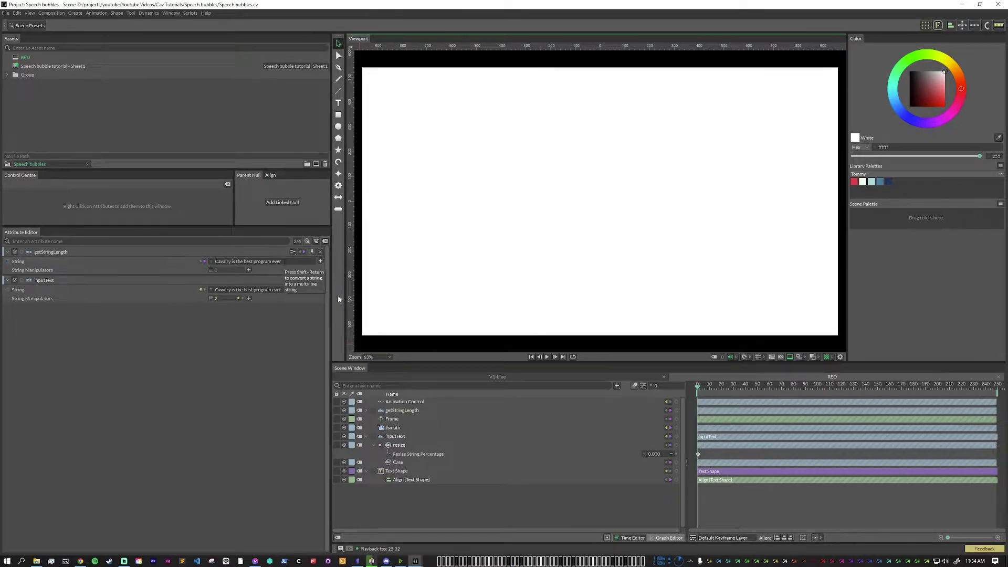
{"action": "left_click", "coordinate": [547, 356]}
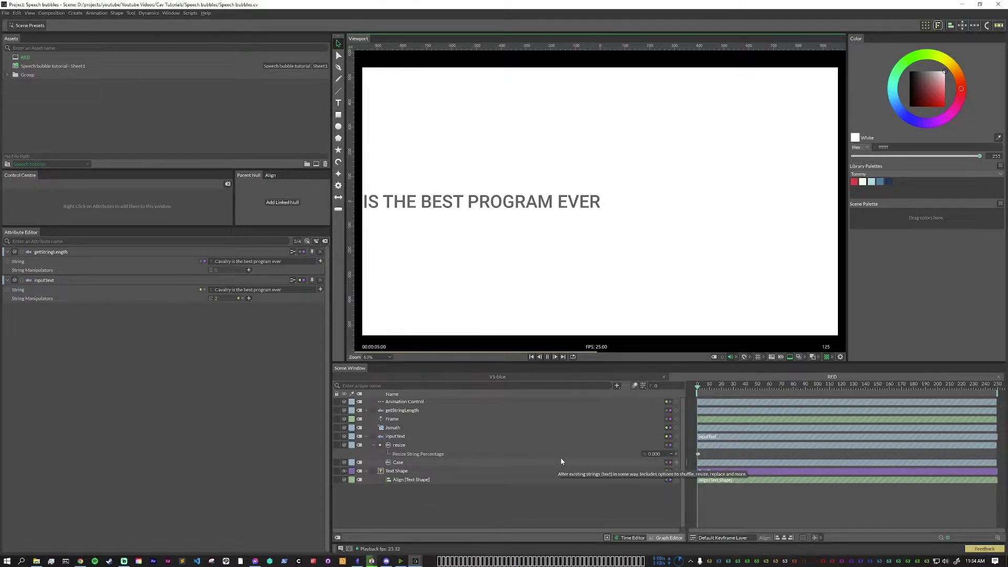
{"action": "left_click", "coordinate": [547, 357]}
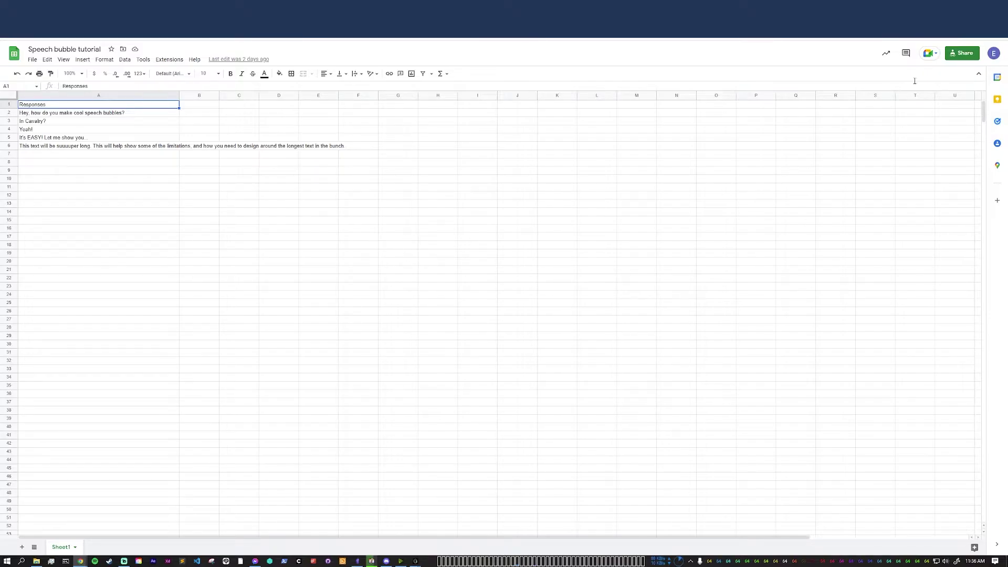
Set General access to 'Anyone with the link' as Editor and copy the share link.
{"action": "left_click", "coordinate": [962, 53]}
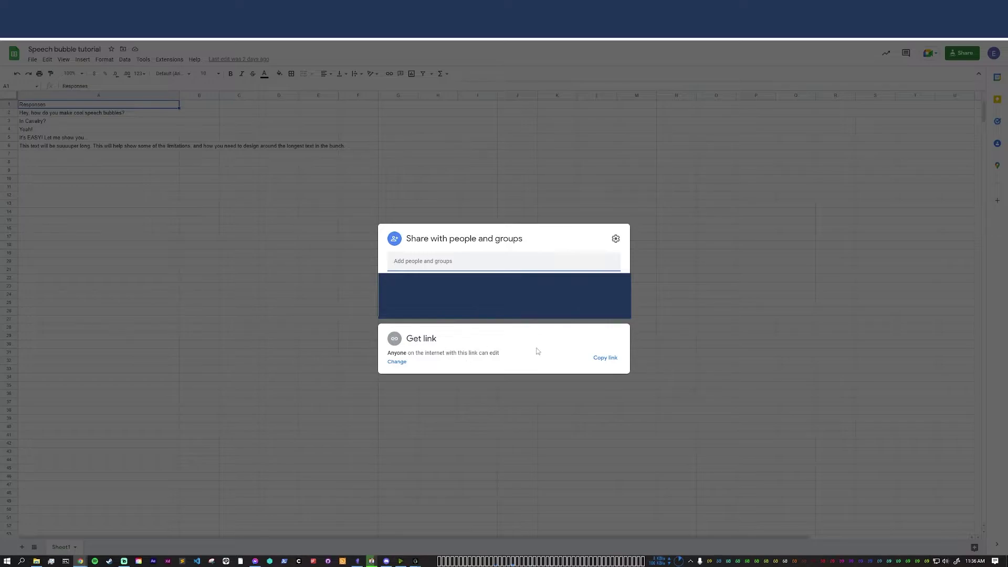
{"action": "left_click_drag", "start_coordinate": [391, 353], "coordinate": [510, 358]}
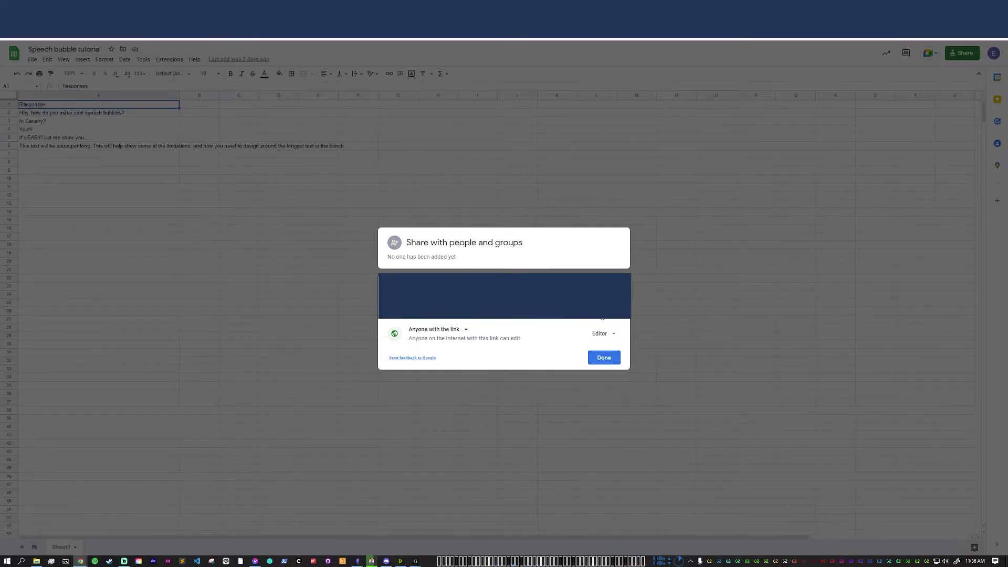
{"action": "left_click", "coordinate": [602, 318]}
Paste the link into Import Google Sheet, cancel, then drag the Sheet1 asset into the scene.
{"action": "key", "text": "alt+Tab"}
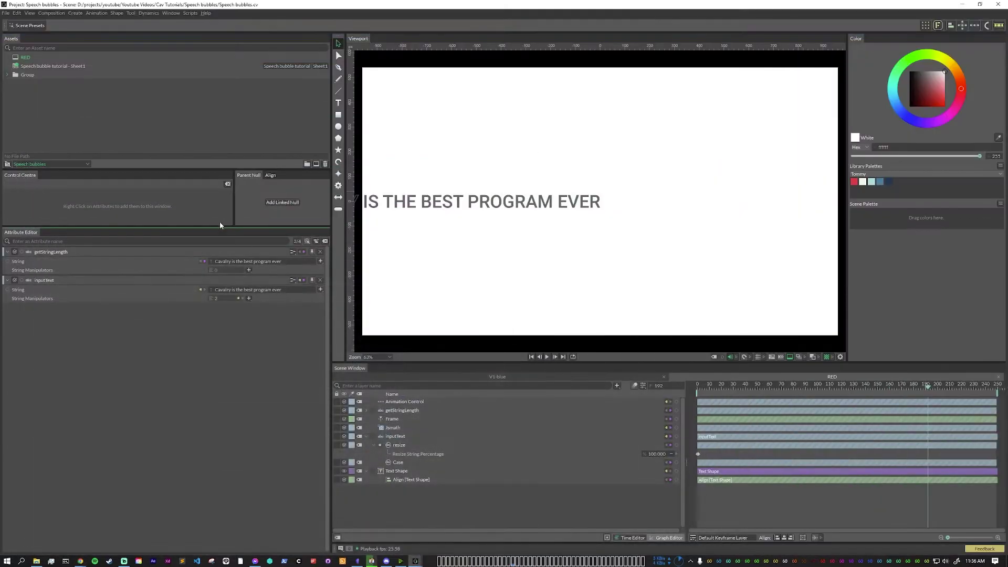
{"action": "right_click", "coordinate": [188, 121]}
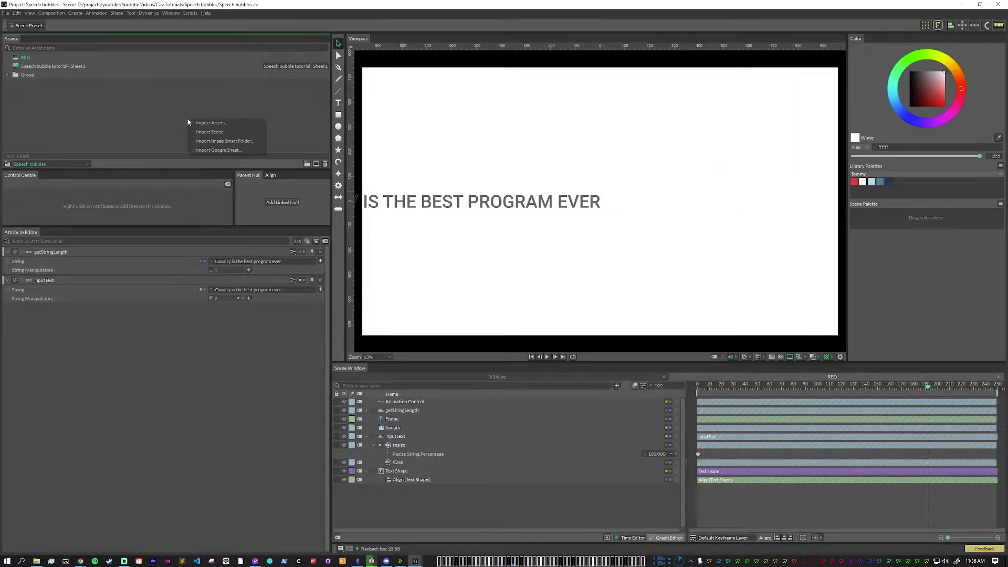
{"action": "left_click", "coordinate": [210, 150]}
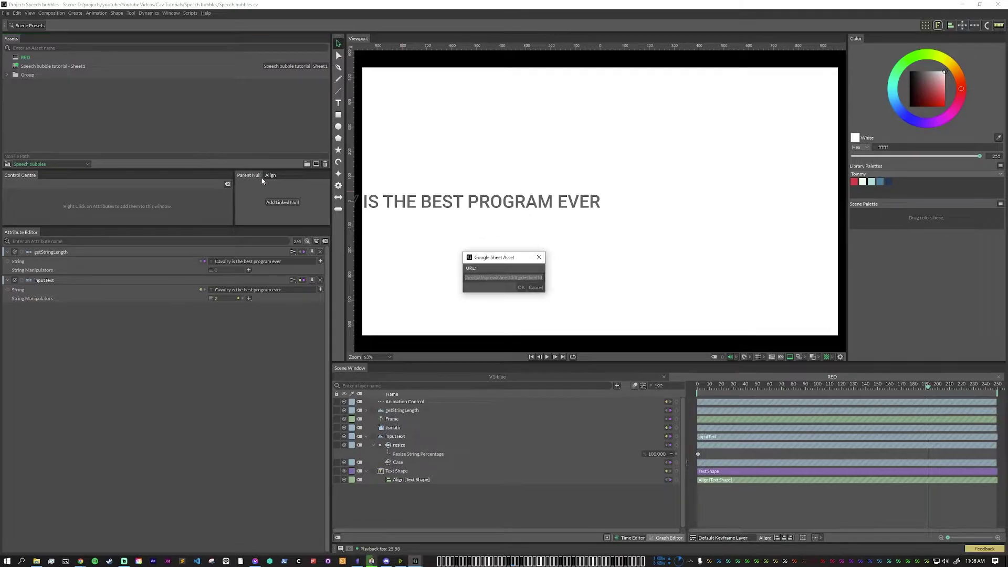
{"action": "key", "text": "ctrl+v"}
{"action": "left_click", "coordinate": [536, 288]}
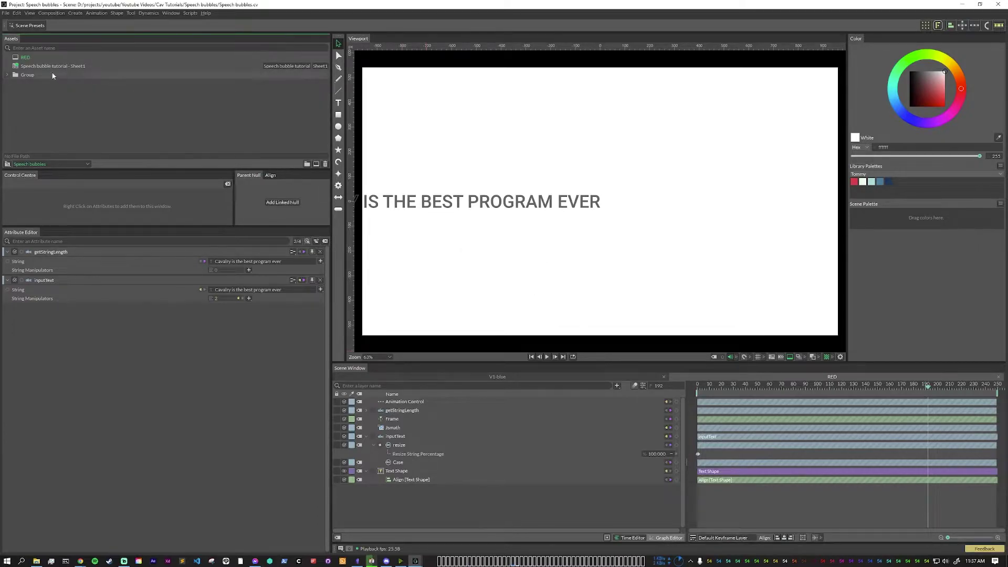
{"action": "left_click_drag", "start_coordinate": [52, 65], "coordinate": [423, 504]}
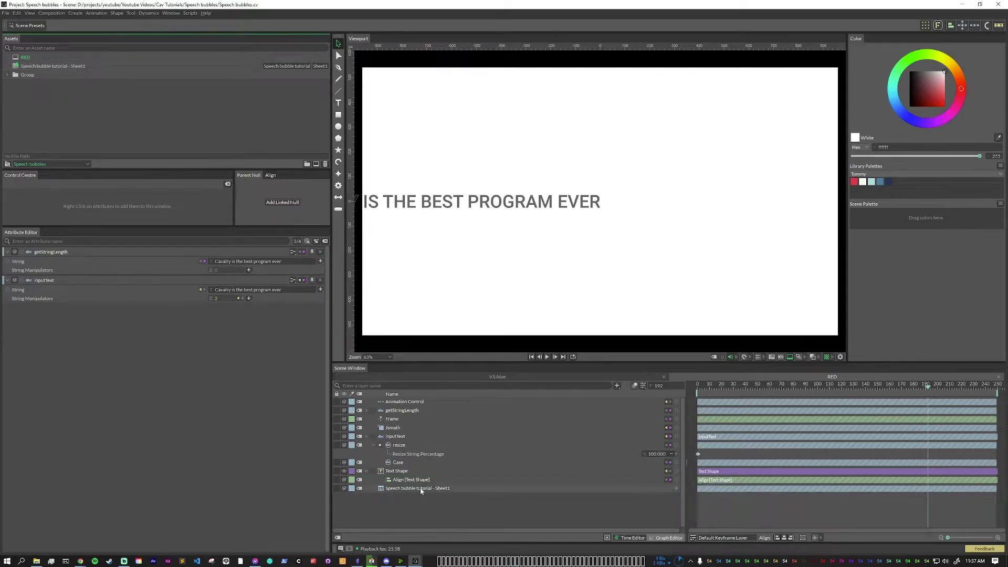
Feed the Sheet1 layer into getStringLength's String and lock it to Fixed Row index 0.
{"action": "left_click", "coordinate": [420, 490]}
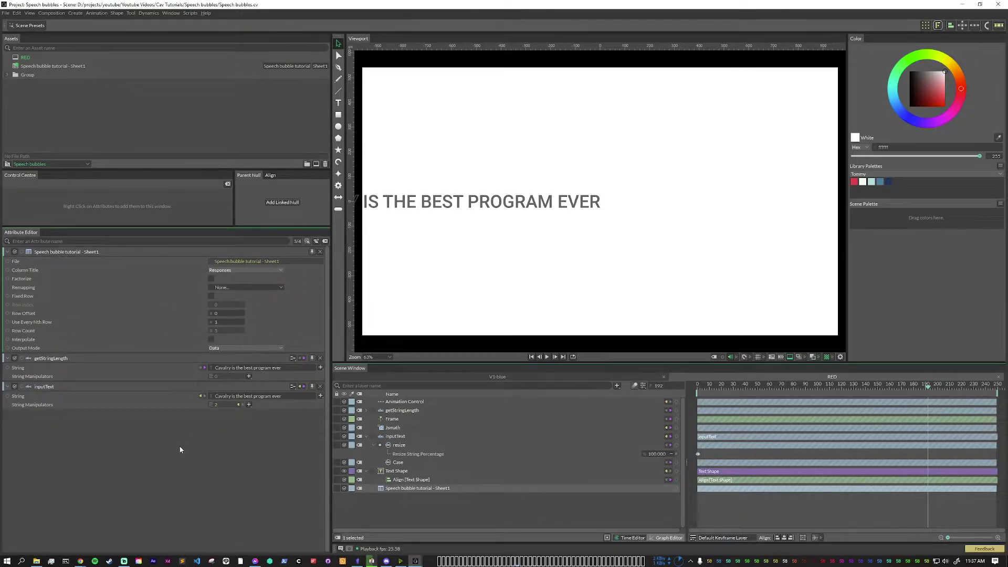
{"action": "left_click_drag", "start_coordinate": [20, 251], "coordinate": [236, 368]}
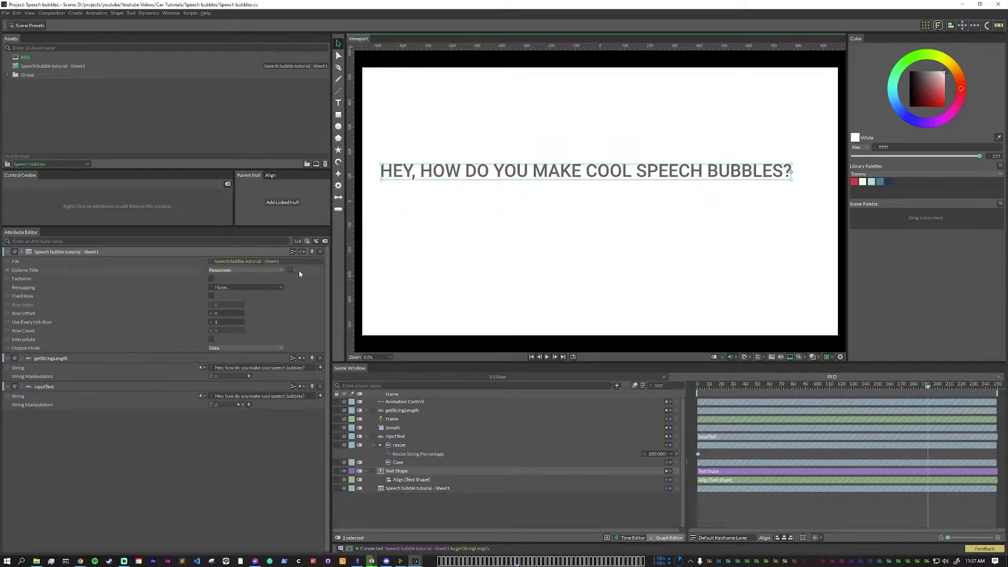
{"action": "left_click", "coordinate": [211, 296]}
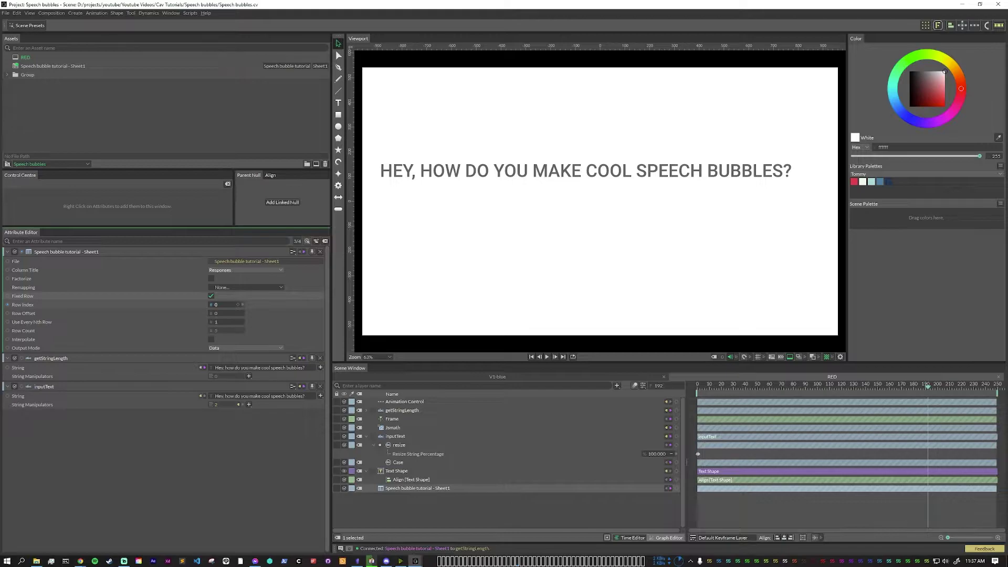
{"action": "key", "text": "Up"}
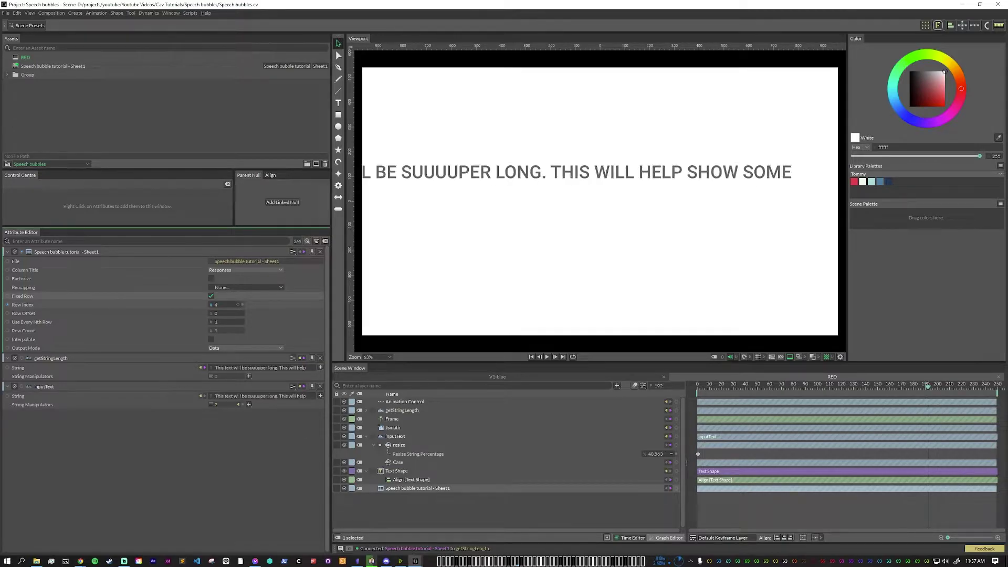
{"action": "key", "text": "Down"}
{"action": "key", "text": "Down"}
{"action": "key", "text": "Down"}
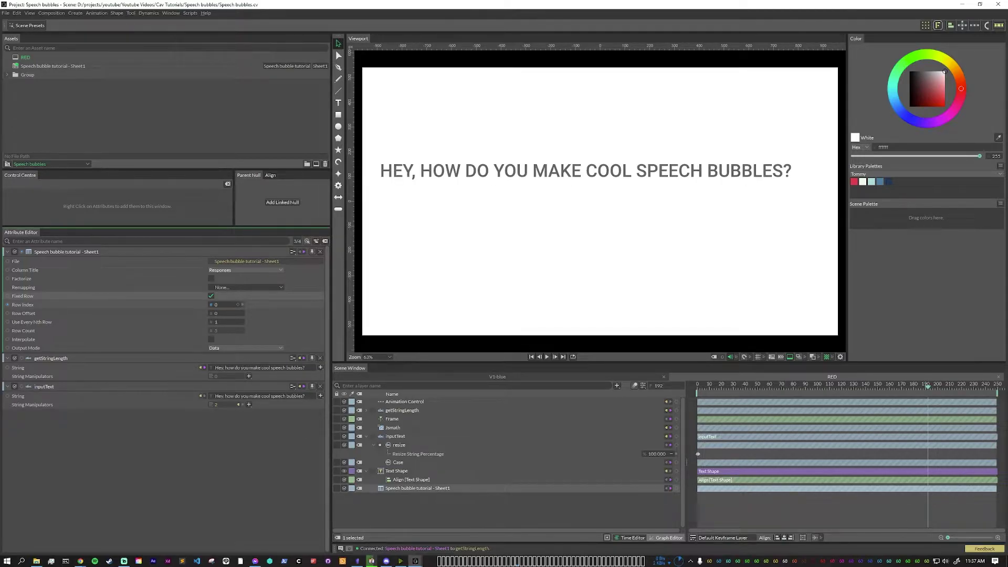
Move Sheet1 up under inputText and group Animation Control through Sheet1 as 'processing'.
{"action": "left_click", "coordinate": [366, 438]}
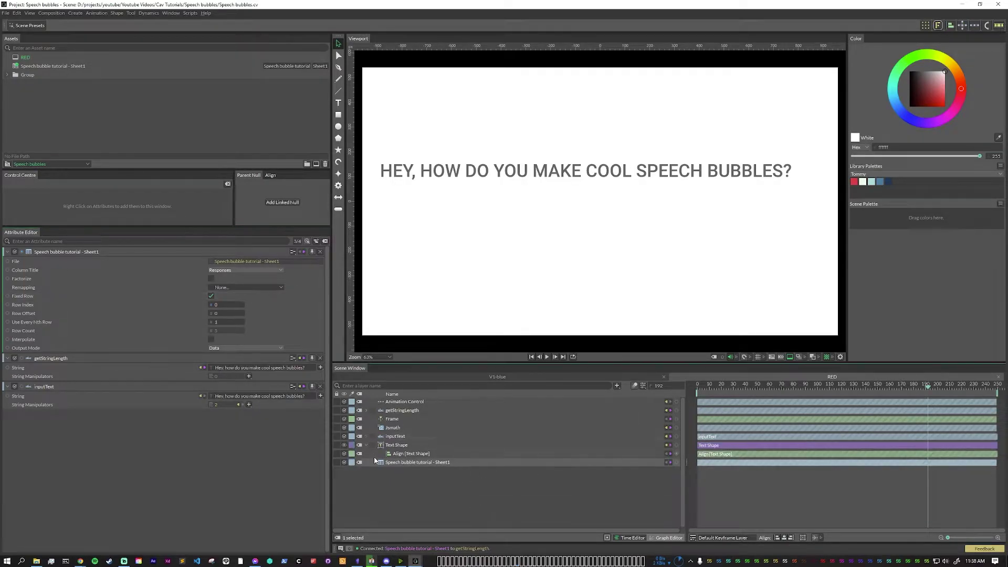
{"action": "left_click", "coordinate": [412, 403]}
{"action": "left_click", "coordinate": [397, 437], "text": "shift"}
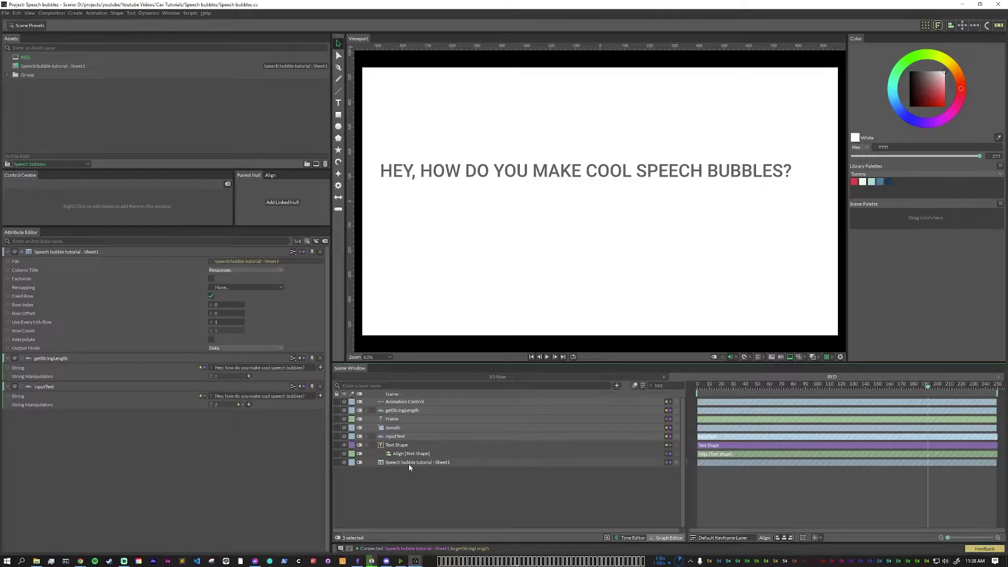
{"action": "left_click_drag", "start_coordinate": [408, 464], "coordinate": [402, 445]}
{"action": "left_click", "coordinate": [402, 445]}
{"action": "left_click", "coordinate": [398, 403], "text": "shift"}
{"action": "key", "text": "ctrl+g"}
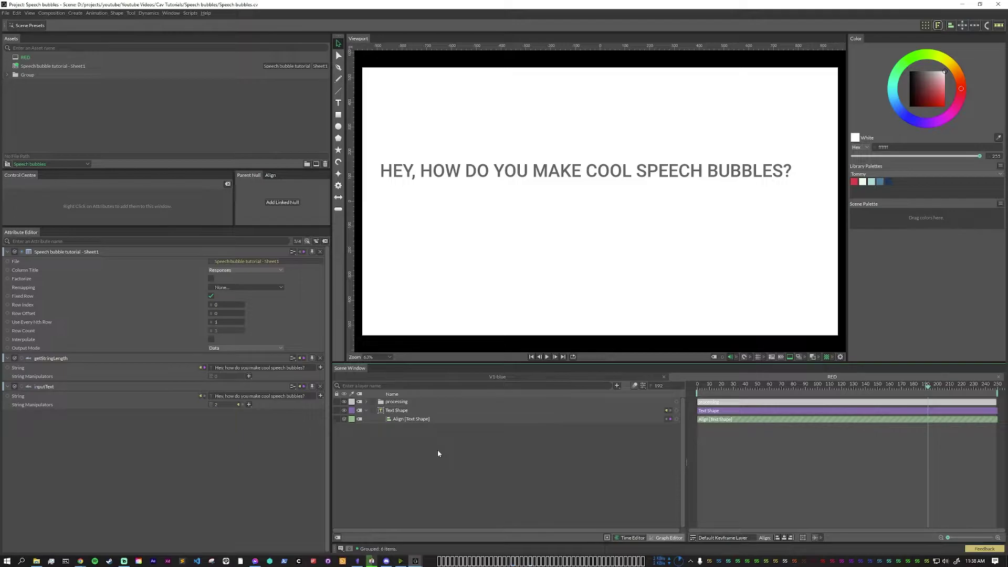
Add a background rectangle behind the text and expand its Bounding Box to 50/66.
{"action": "right_click", "coordinate": [511, 178]}
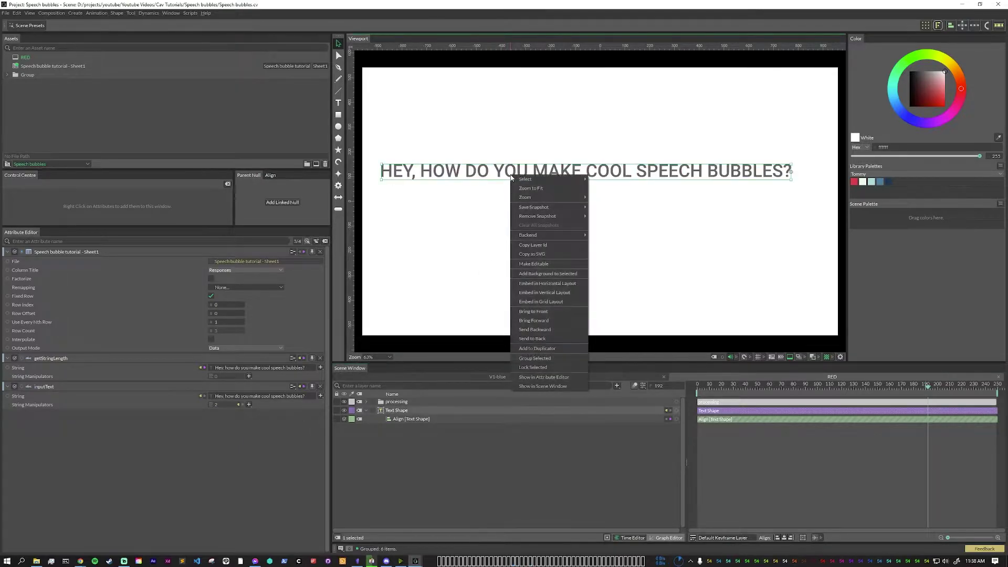
{"action": "left_click", "coordinate": [558, 273]}
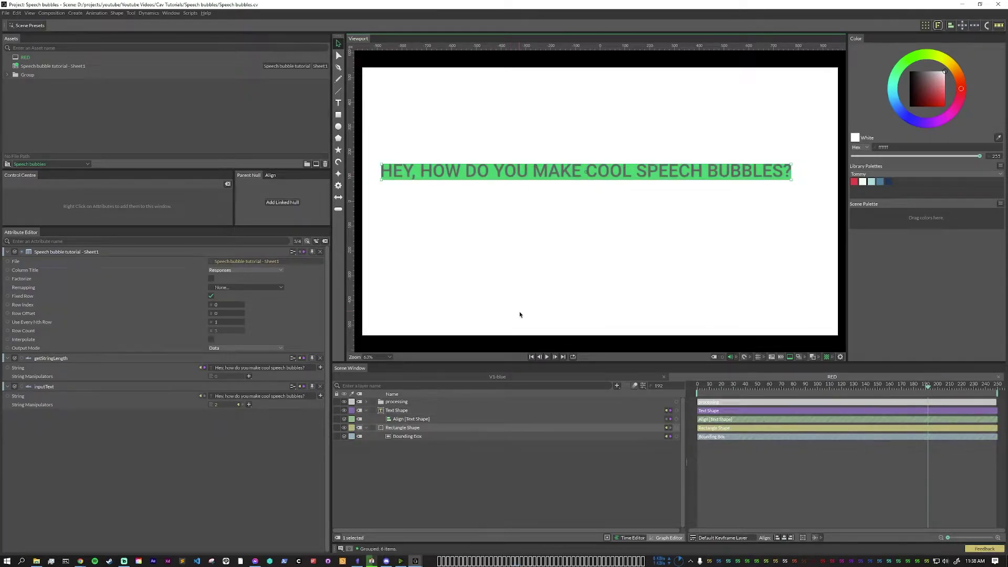
{"action": "left_click", "coordinate": [325, 242]}
{"action": "left_click", "coordinate": [400, 435]}
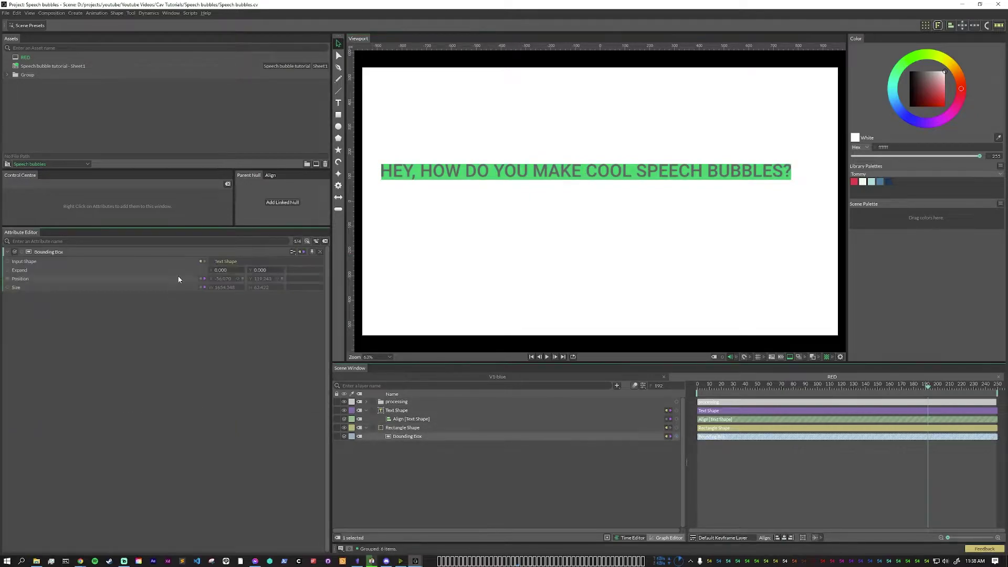
{"action": "left_click_drag", "start_coordinate": [226, 273], "coordinate": [261, 272]}
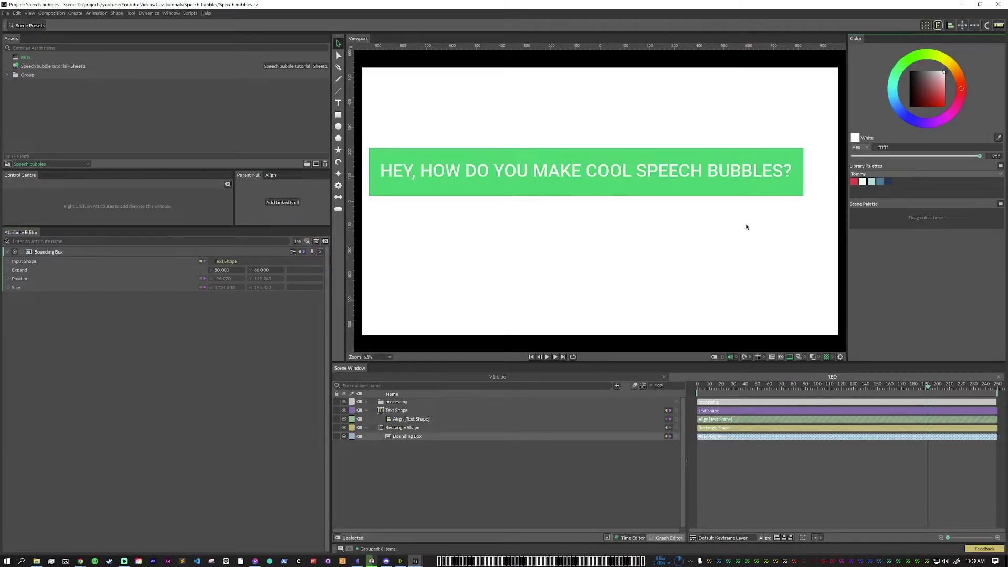
Colour the background rectangle red and round its corners to radius 35.
{"action": "left_click_drag", "start_coordinate": [854, 181], "coordinate": [793, 195]}
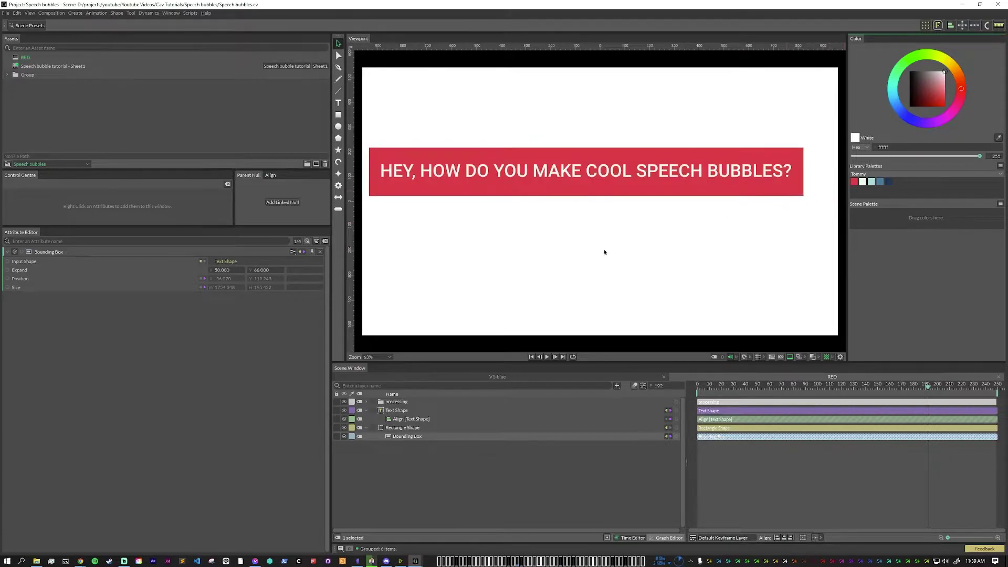
{"action": "left_click", "coordinate": [407, 427]}
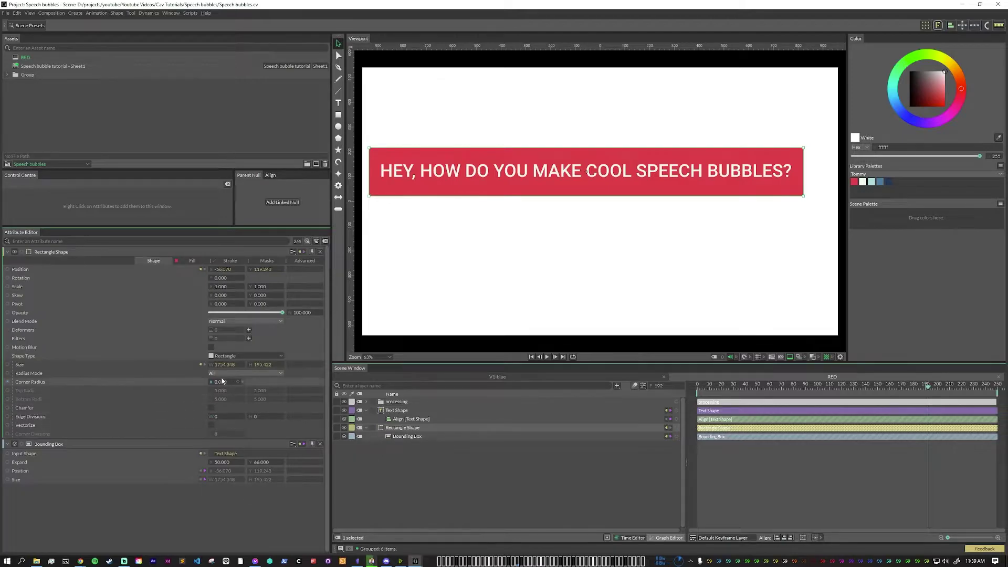
{"action": "mouse_move", "coordinate": [221, 382]}
{"action": "left_mouse_down"}
{"action": "mouse_move", "coordinate": [273, 381]}
{"action": "mouse_move", "coordinate": [226, 381]}
{"action": "left_mouse_up"}
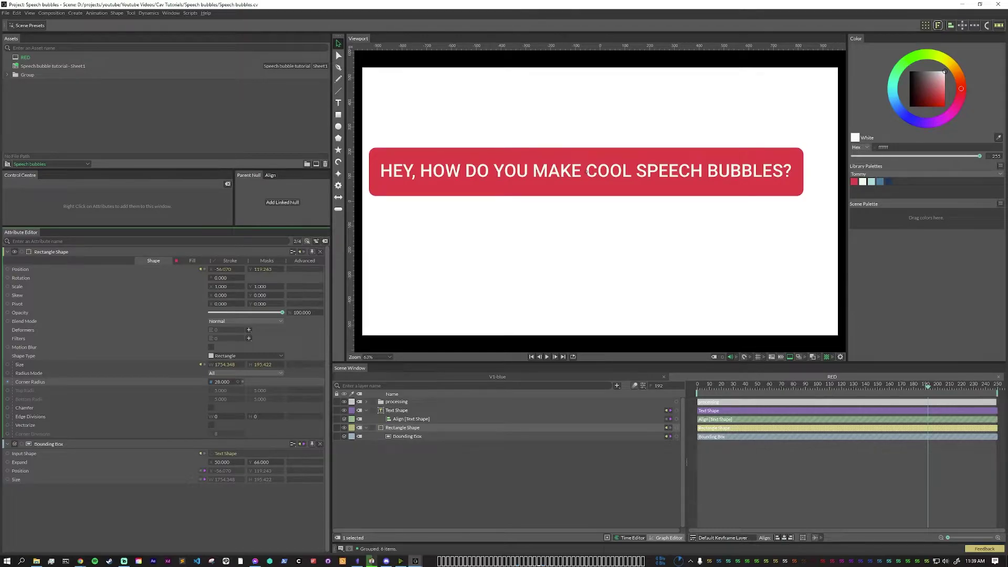
{"action": "left_click_drag", "start_coordinate": [222, 382], "coordinate": [225, 386]}
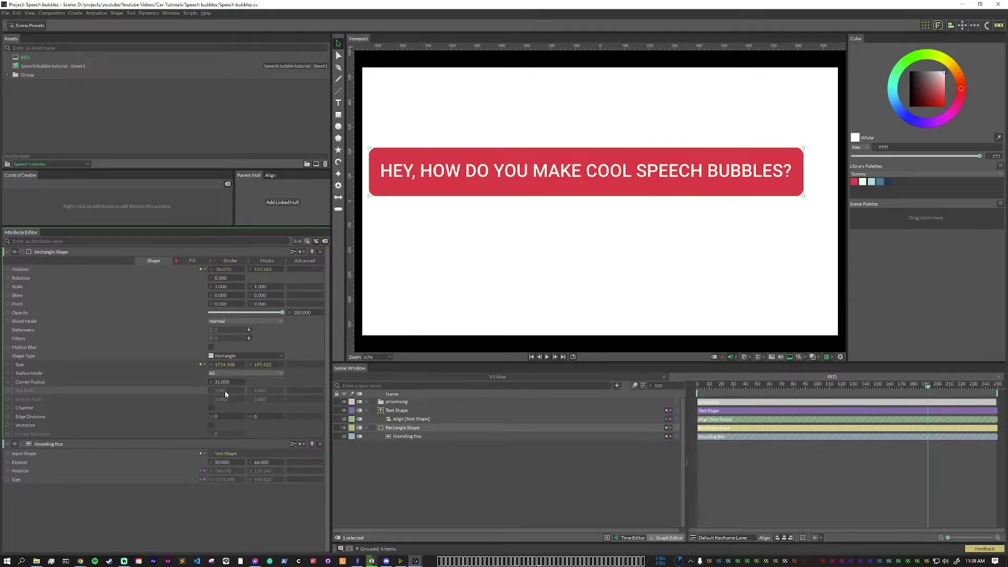
{"action": "left_click", "coordinate": [456, 489]}
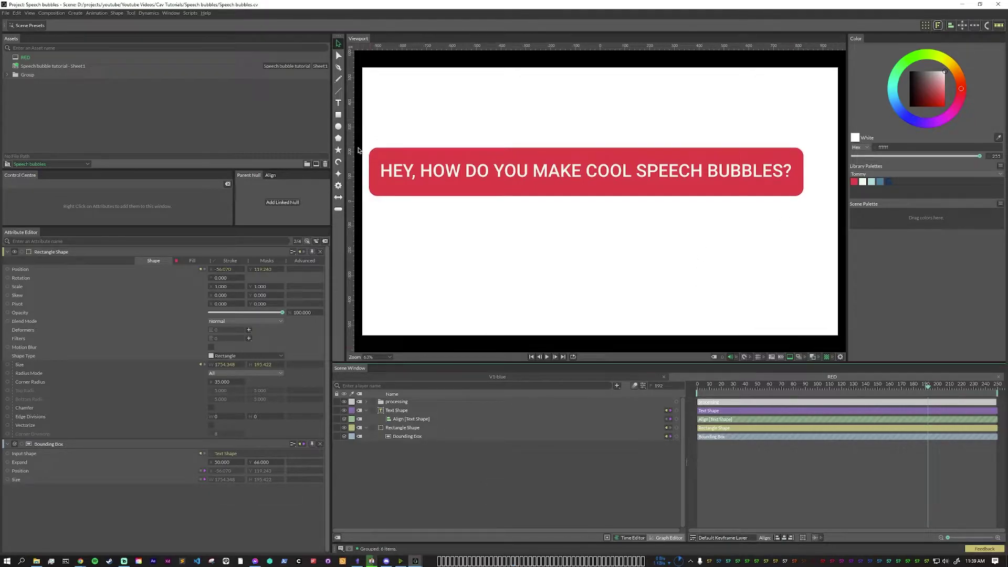
Add a polygon, make it a 3-sided triangle and fill it red.
{"action": "left_click", "coordinate": [338, 139]}
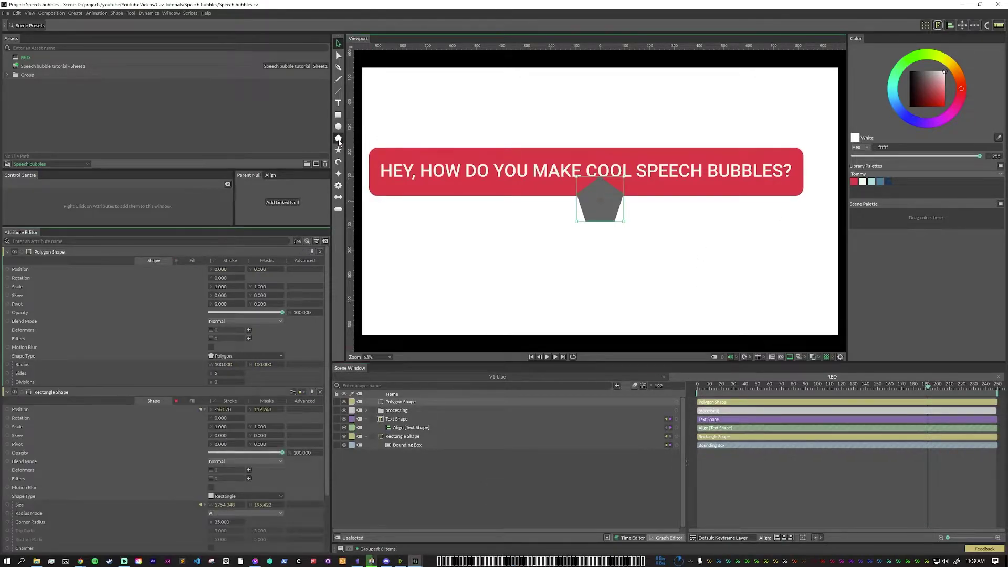
{"action": "left_click", "coordinate": [216, 372]}
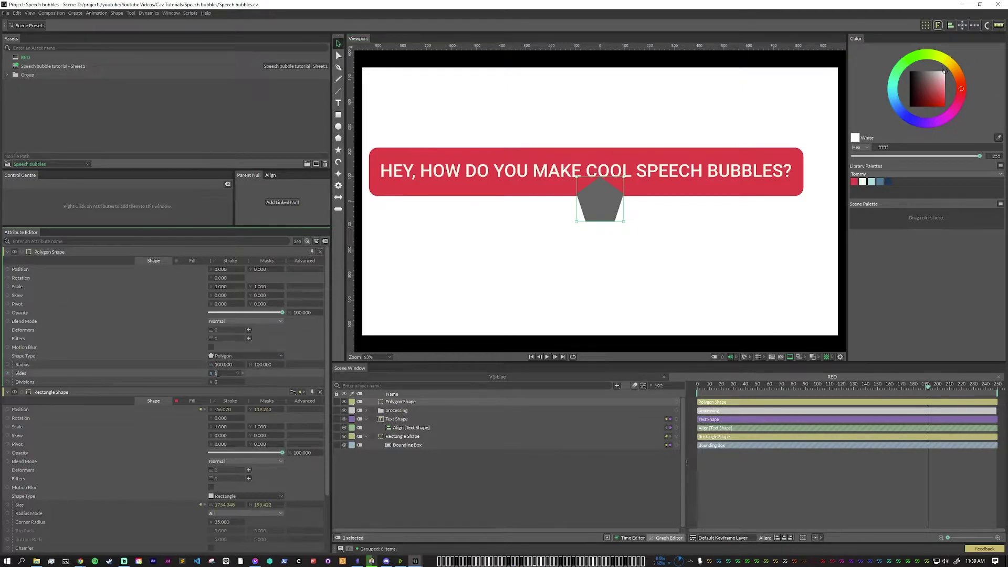
{"action": "type", "text": "3"}
{"action": "key", "text": "Return"}
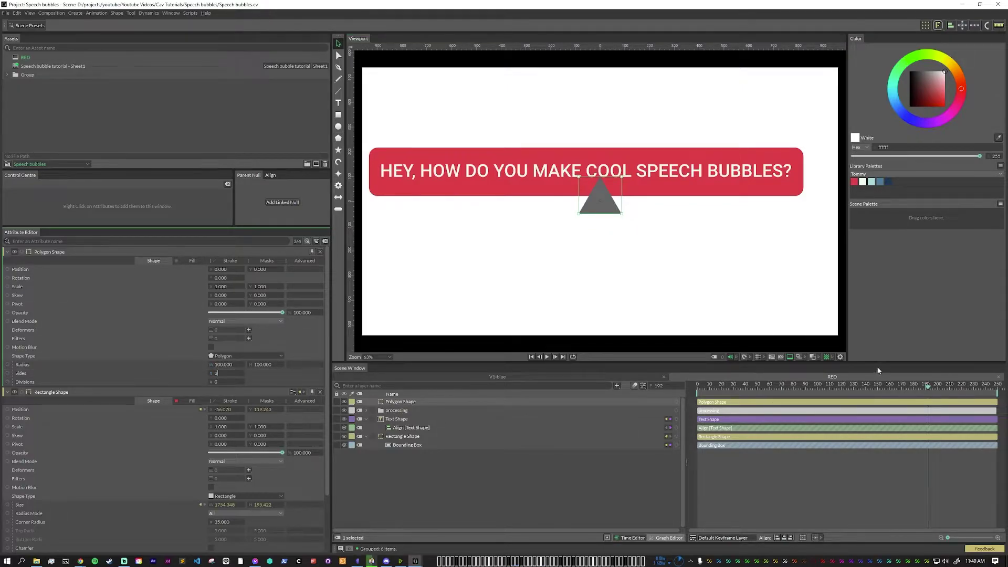
{"action": "left_click_drag", "start_coordinate": [854, 182], "coordinate": [601, 203]}
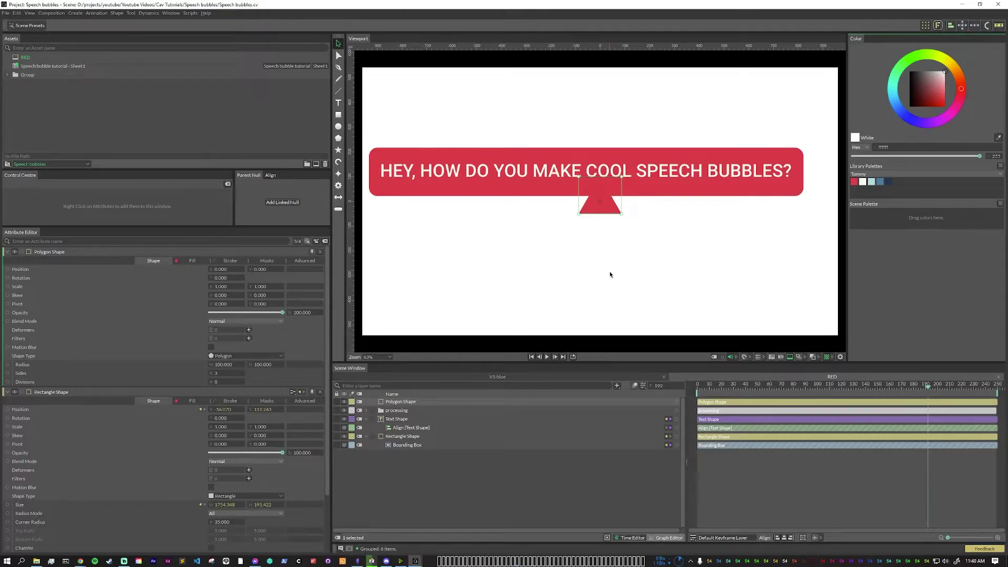
Flip the triangle with rotation 180 and shrink its radius to 47.
{"action": "left_click", "coordinate": [229, 278]}
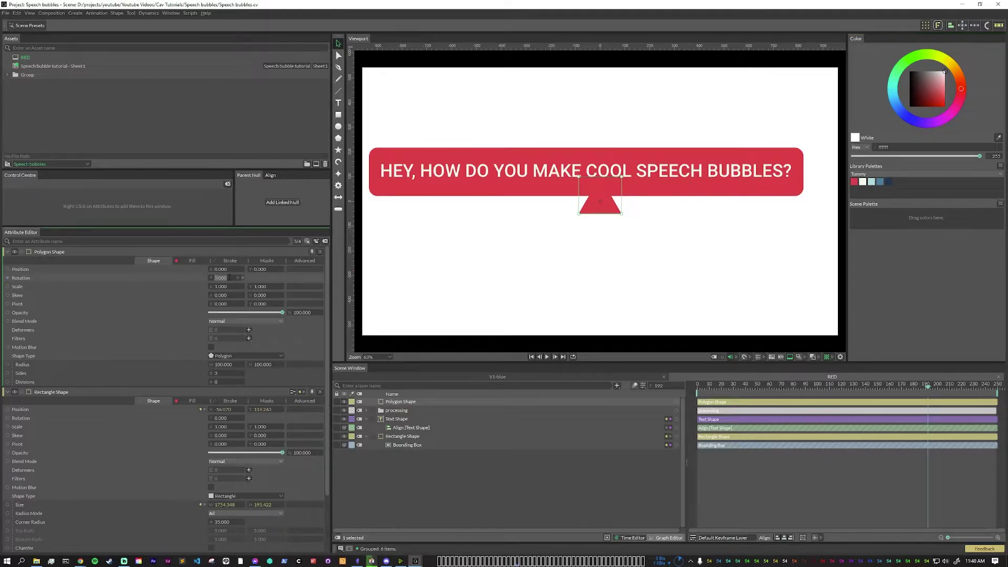
{"action": "type", "text": "180"}
{"action": "key", "text": "Return"}
{"action": "left_click", "coordinate": [226, 364]}
{"action": "type", "text": "47"}
{"action": "key", "text": "Return"}
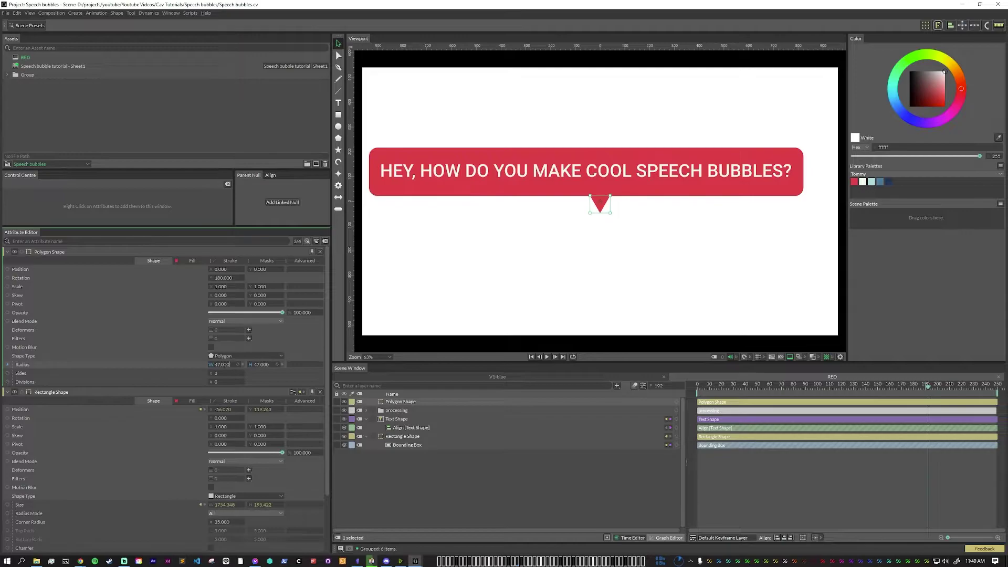
Shape the tail with pivot X -27, skew X -0.58 and pivot Y -9.
{"action": "left_click", "coordinate": [220, 304]}
{"action": "type", "text": "-27"}
{"action": "key", "text": "Return"}
{"action": "left_click", "coordinate": [221, 295]}
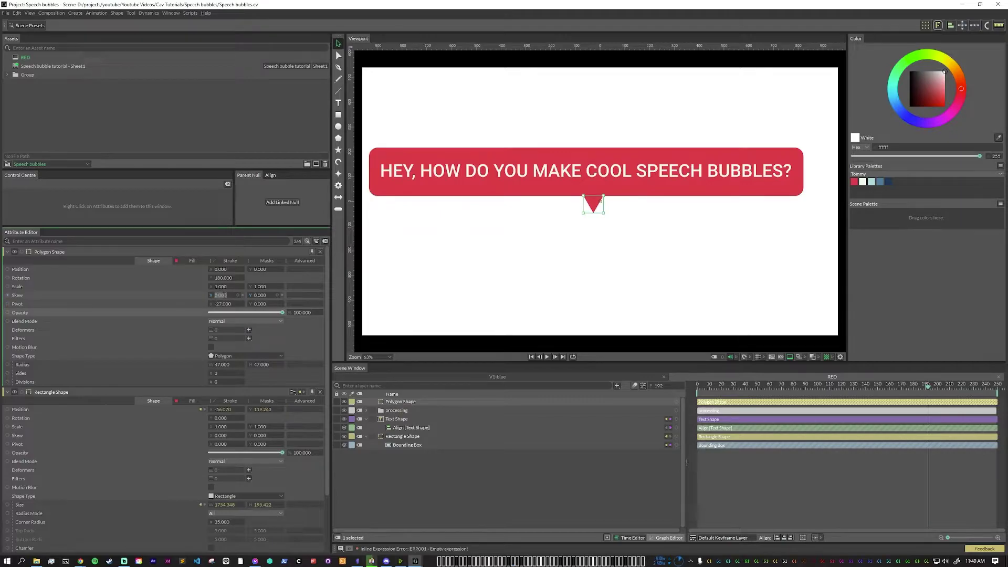
{"action": "type", "text": "-0.58"}
{"action": "key", "text": "Return"}
{"action": "left_click_drag", "start_coordinate": [260, 304], "coordinate": [250, 303]}
Set the Text Shape's font size to 50, then deselect it.
{"action": "left_click", "coordinate": [394, 420]}
{"action": "left_click", "coordinate": [224, 400]}
{"action": "type", "text": "50"}
{"action": "key", "text": "Return"}
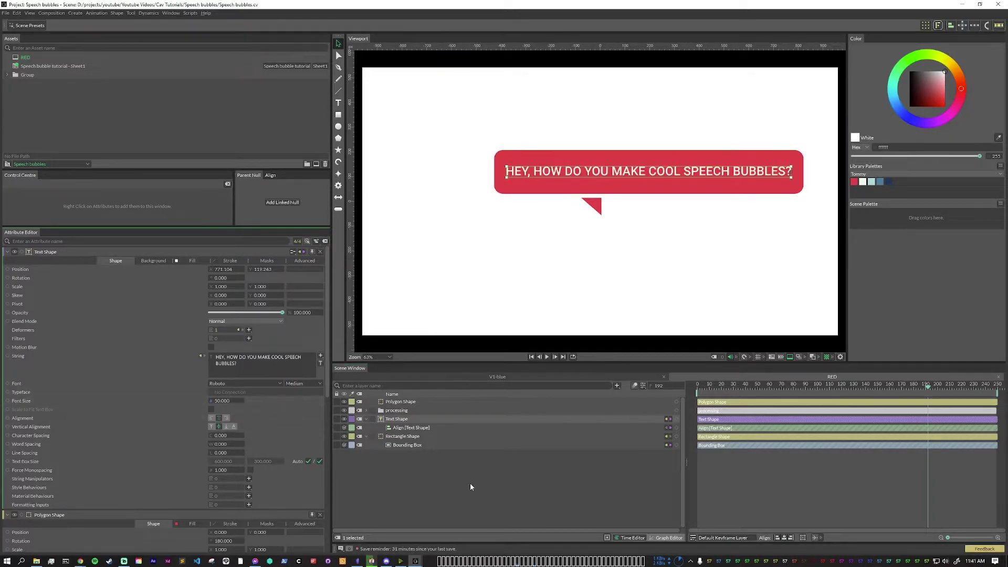
{"action": "left_click", "coordinate": [493, 489]}
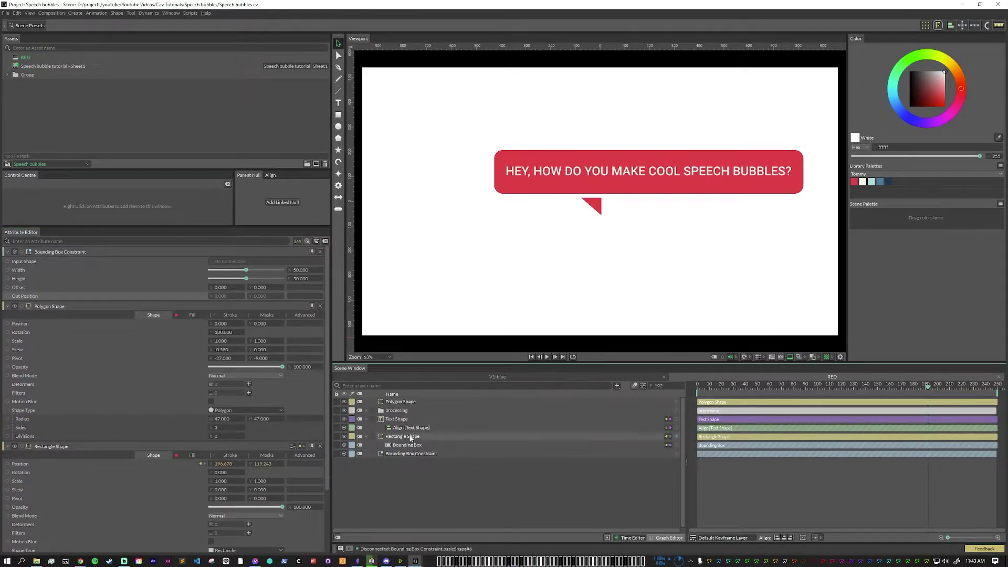
Use the Rectangle Shape as constraint input, drive the tail's position, set Width 95, Height 100.
{"action": "left_click_drag", "start_coordinate": [410, 436], "coordinate": [237, 262]}
{"action": "left_click_drag", "start_coordinate": [9, 296], "coordinate": [21, 328]}
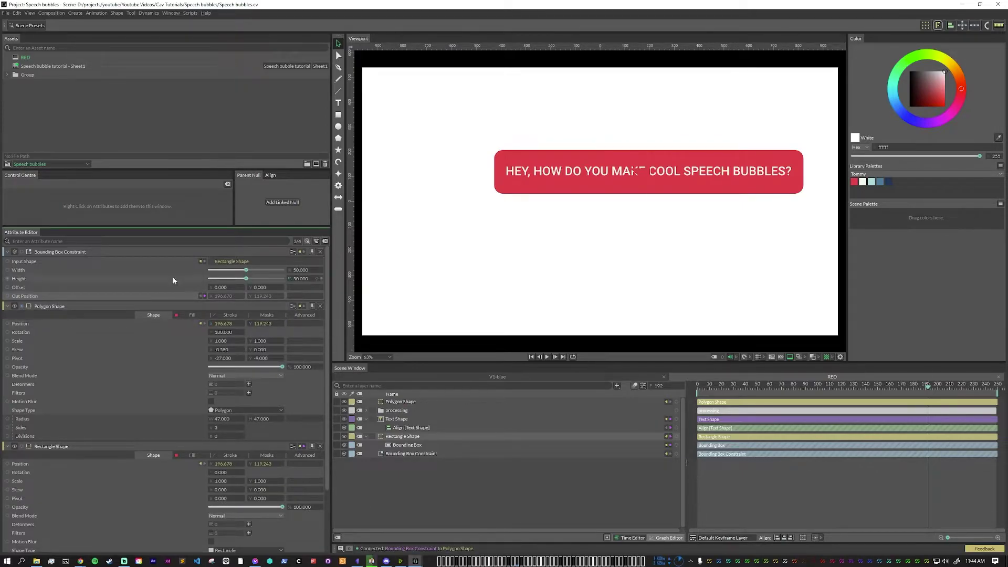
{"action": "left_click", "coordinate": [301, 270]}
{"action": "type", "text": "95"}
{"action": "key", "text": "Return"}
{"action": "left_click_drag", "start_coordinate": [247, 279], "coordinate": [284, 276]}
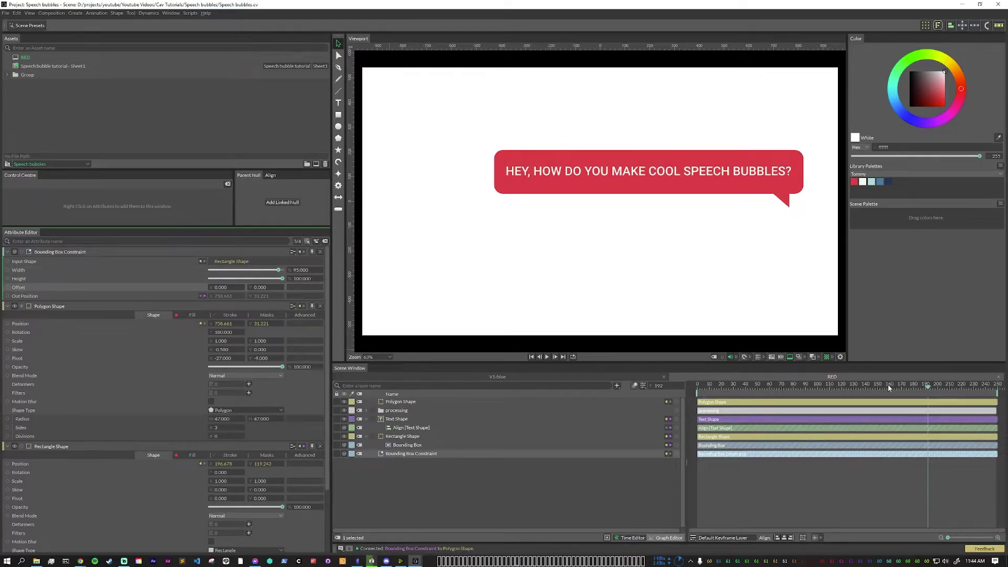
Scrub back to frame 93, then jump to frame 2 to check the tail on 'H'.
{"action": "left_click_drag", "start_coordinate": [888, 384], "coordinate": [694, 403]}
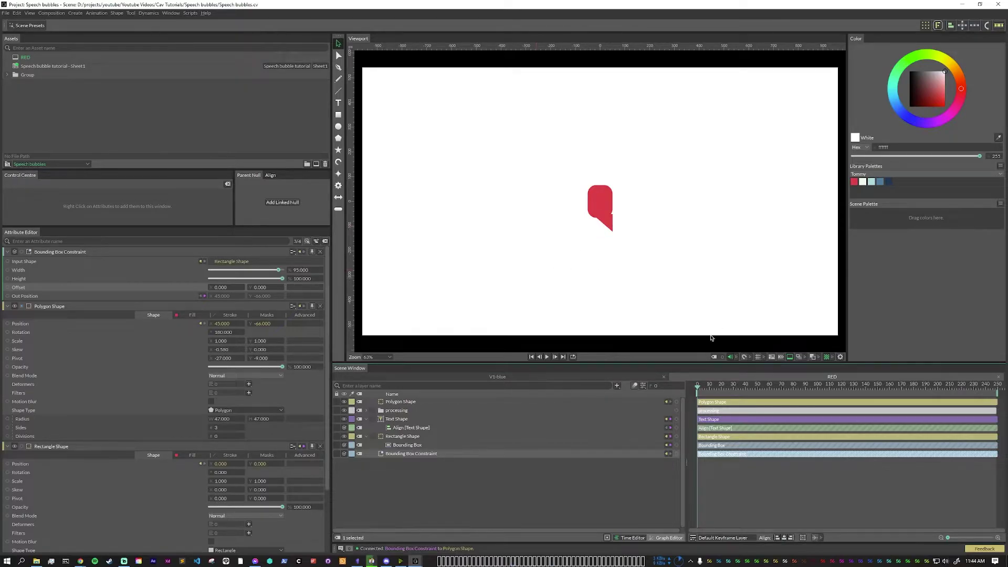
{"action": "left_click", "coordinate": [699, 388]}
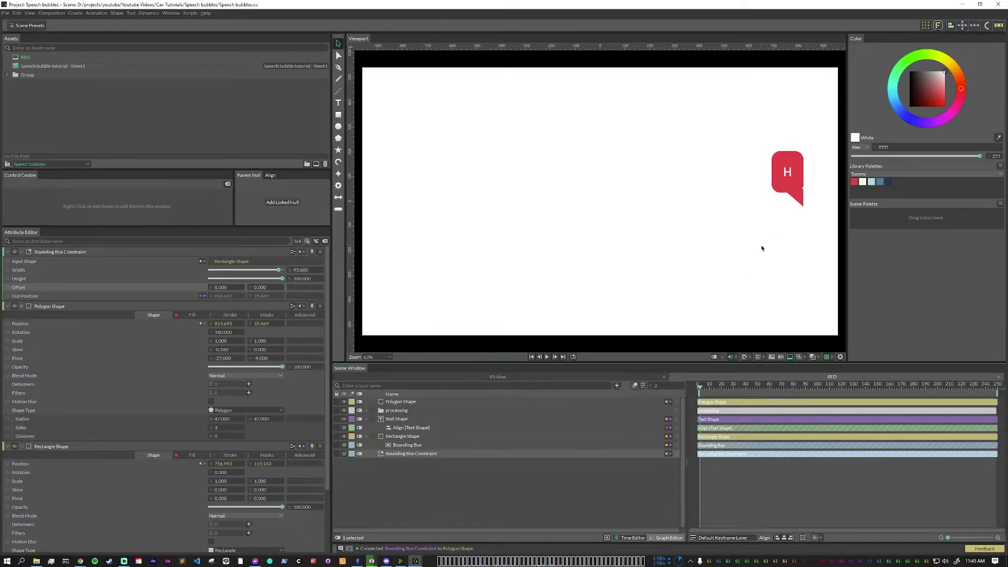
Set the Sheet1 layer's Row Index to 1 so the bubble shows row 1.
{"action": "left_click", "coordinate": [325, 241]}
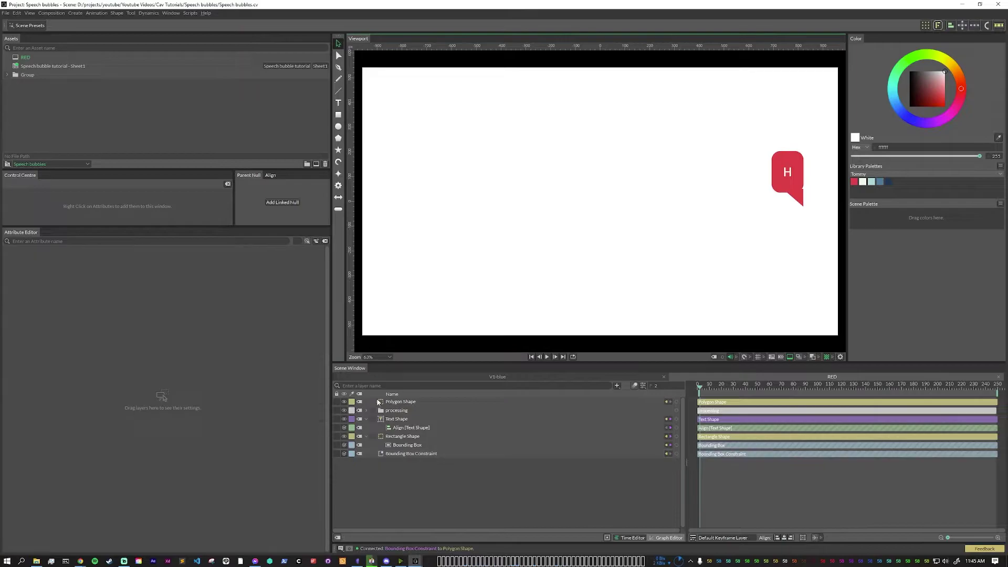
{"action": "left_click", "coordinate": [367, 410]}
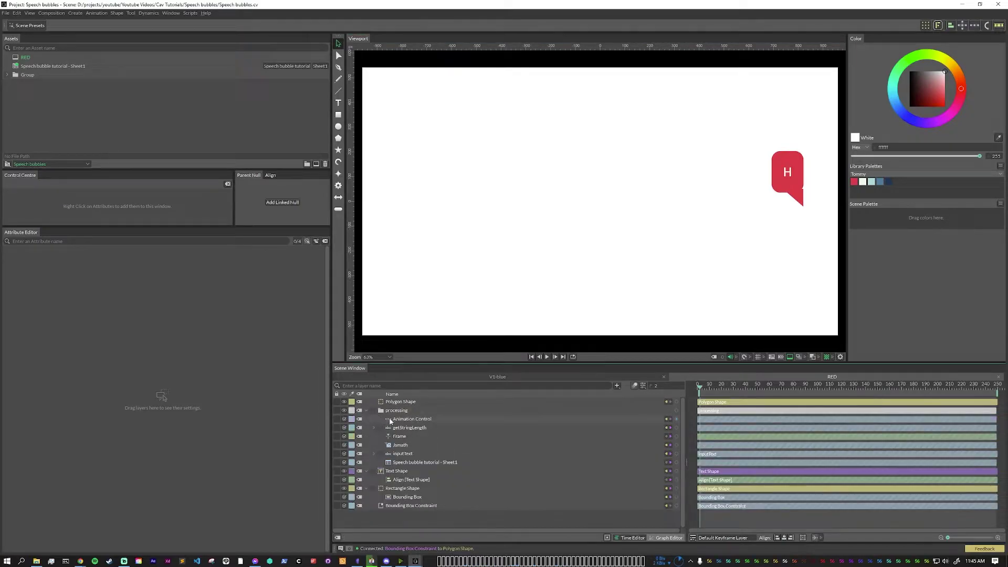
{"action": "left_click", "coordinate": [408, 462]}
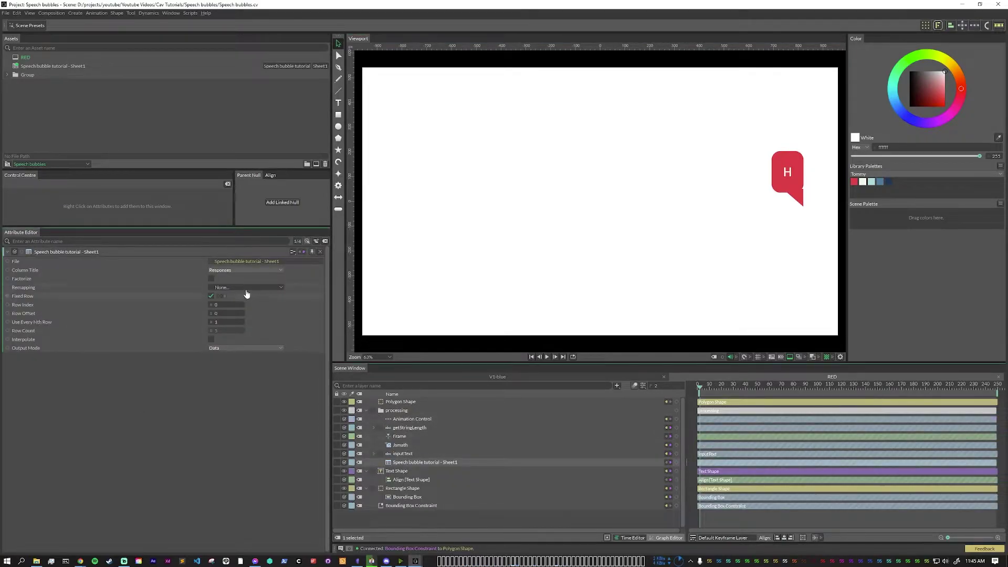
{"action": "left_click", "coordinate": [300, 386]}
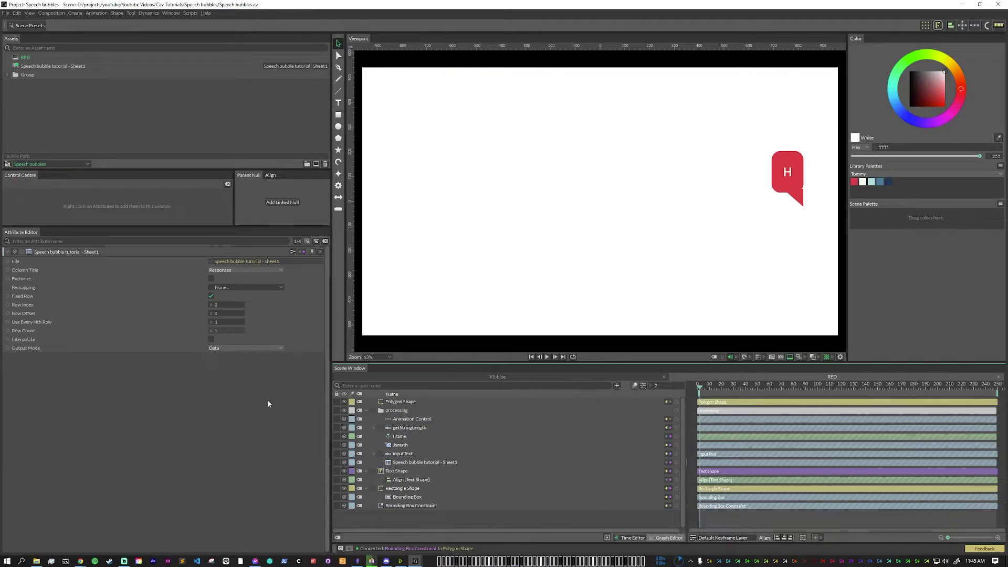
{"action": "left_click", "coordinate": [225, 304]}
{"action": "type", "text": "1"}
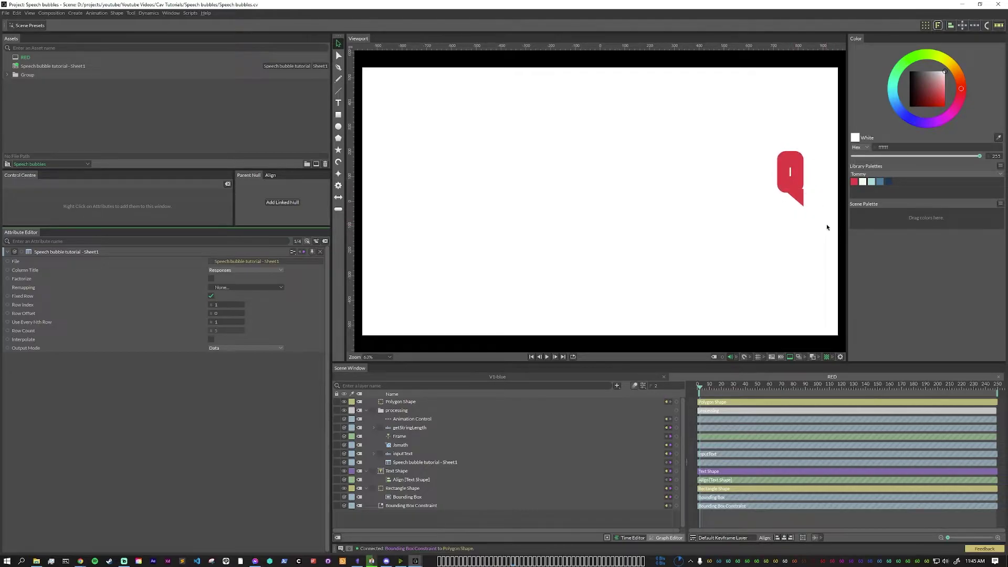
Set the Bounding Box Constraint to width 91.304 and height 96.739.
{"action": "left_click", "coordinate": [412, 504]}
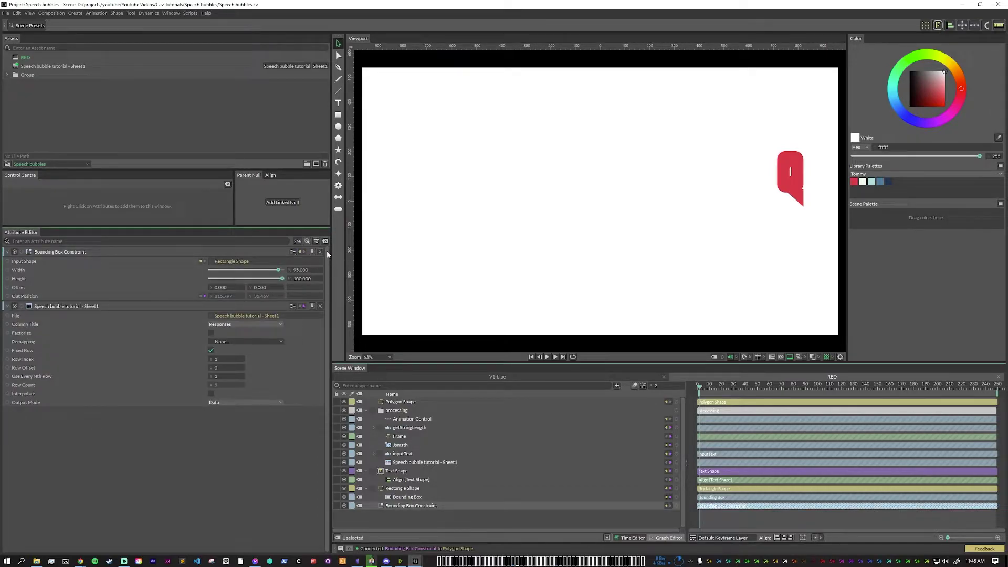
{"action": "left_click_drag", "start_coordinate": [282, 278], "coordinate": [281, 280]}
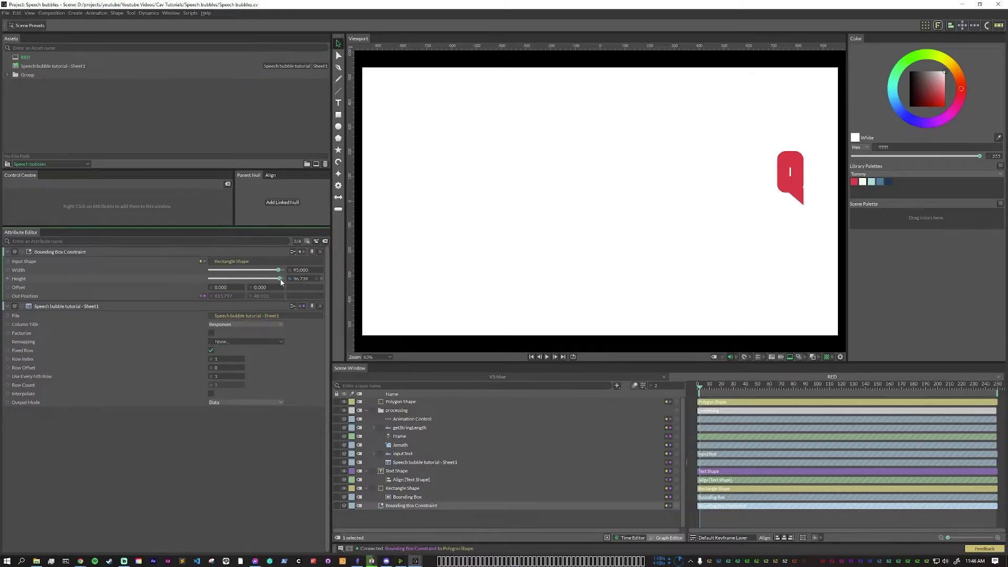
{"action": "left_click_drag", "start_coordinate": [279, 267], "coordinate": [276, 269]}
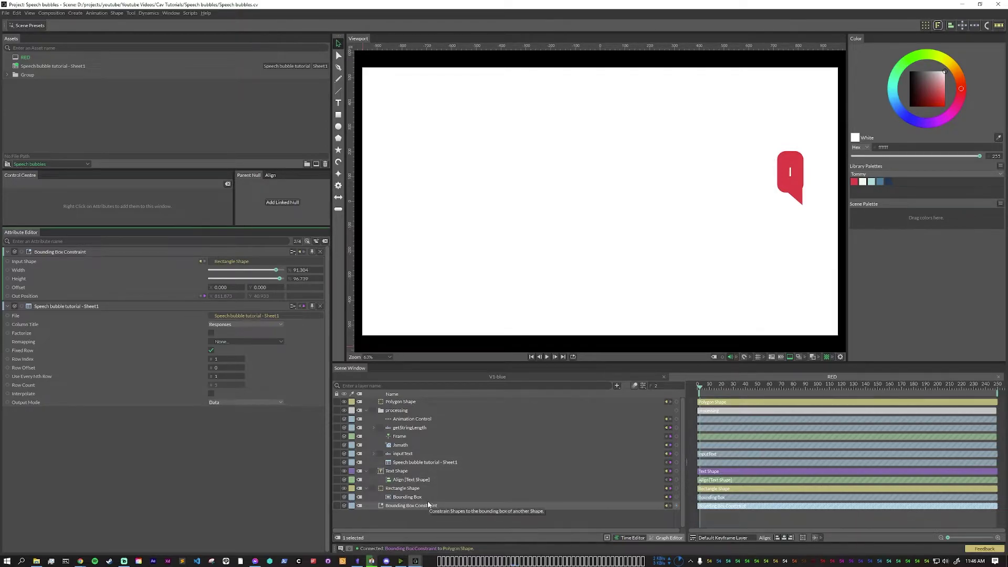
Add a Bevel deformer to the Polygon Shape tail.
{"action": "left_click", "coordinate": [420, 401]}
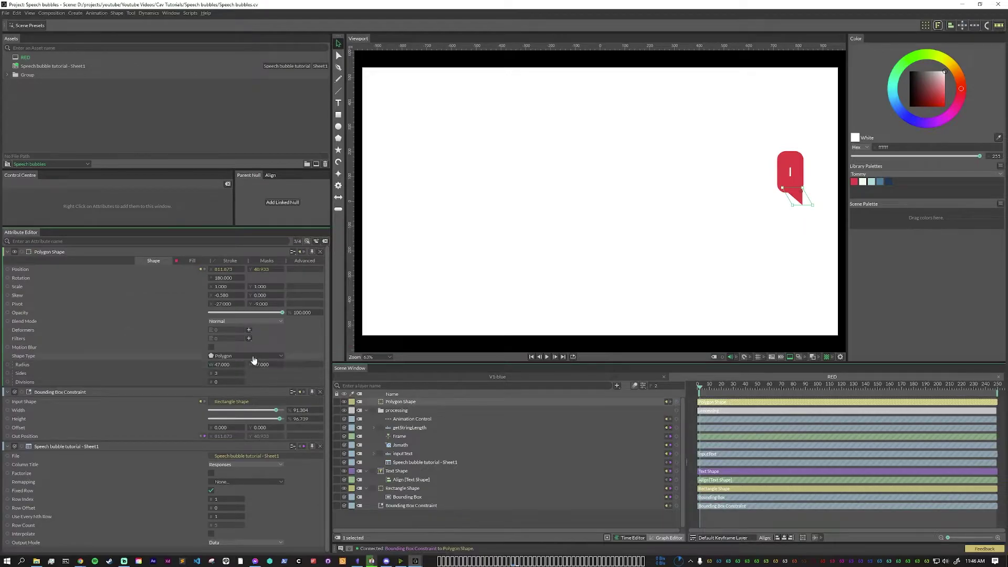
{"action": "left_click", "coordinate": [249, 330]}
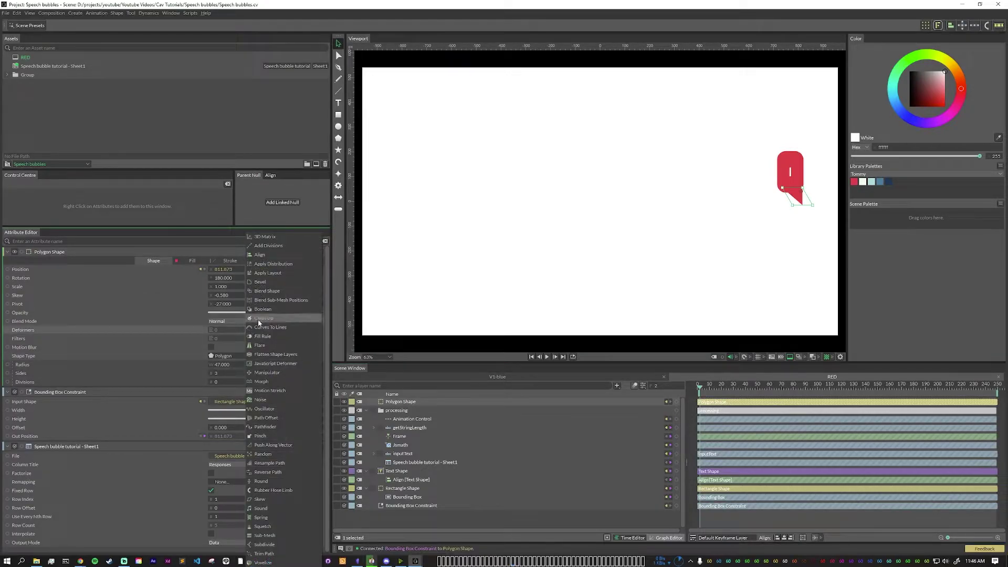
{"action": "left_click", "coordinate": [259, 283]}
{"action": "left_click", "coordinate": [417, 372]}
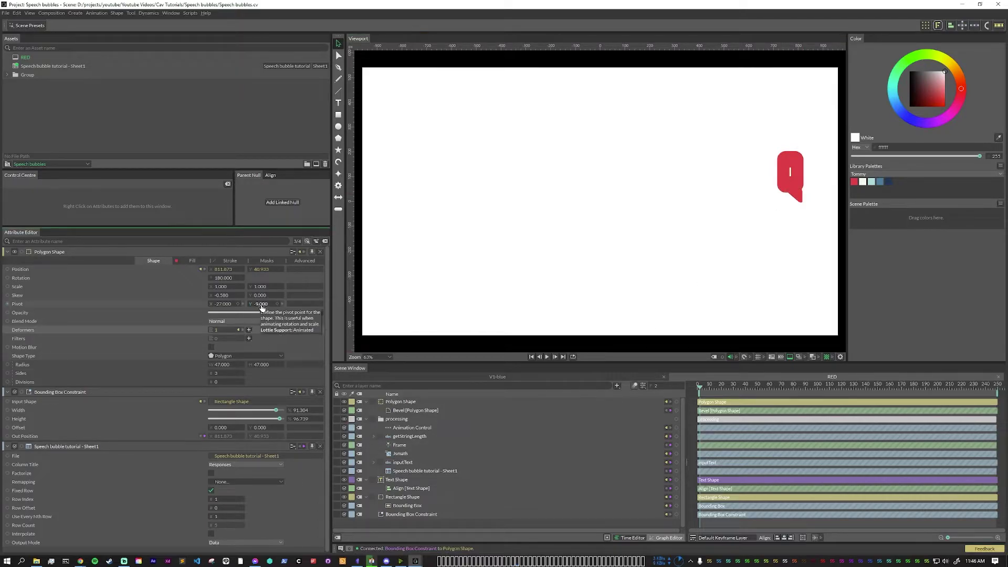
Raise the Bevel pivot Y to -1 and preview frame 35 reading 'IN CAVALRY?'.
{"action": "left_click", "coordinate": [262, 304]}
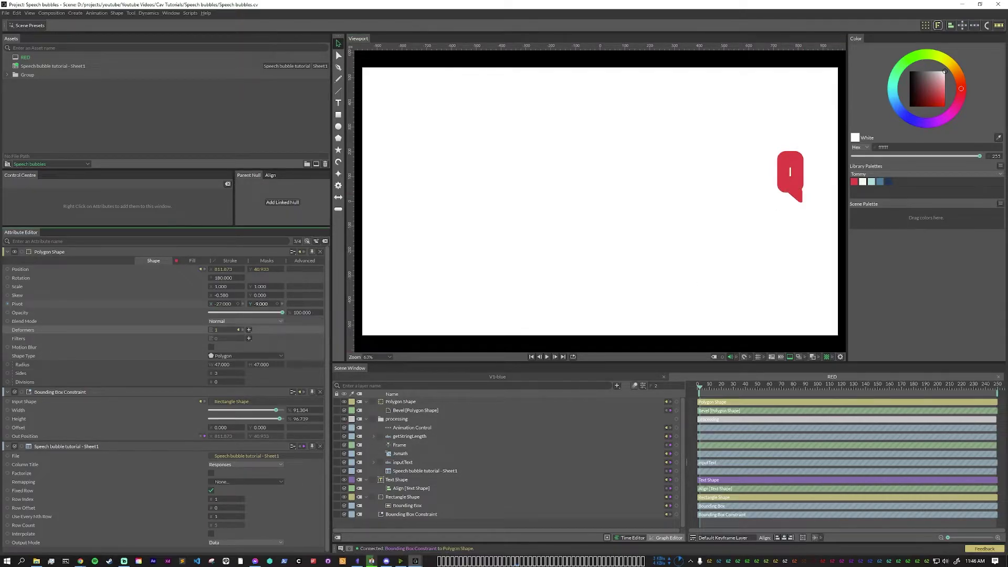
{"action": "left_click_drag", "start_coordinate": [262, 304], "coordinate": [262, 306]}
{"action": "left_click_drag", "start_coordinate": [702, 389], "coordinate": [786, 414]}
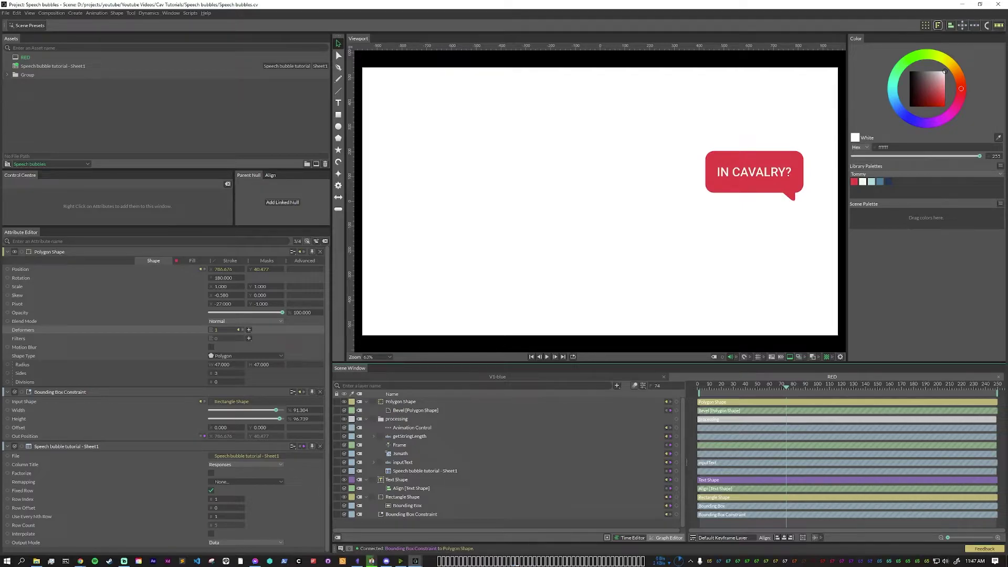
Add the RED composition as a render item in the Render Manager.
{"action": "left_click", "coordinate": [325, 241]}
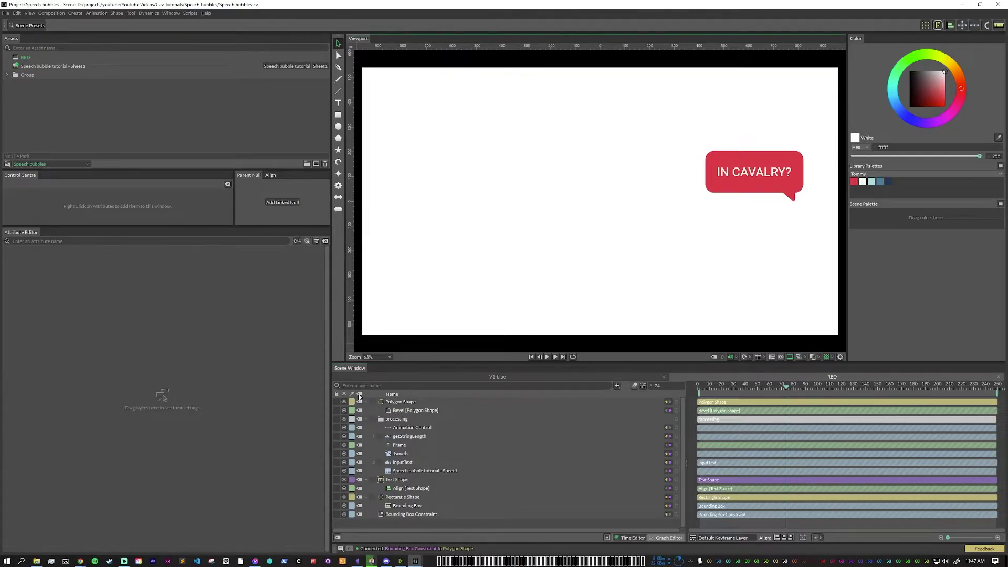
{"action": "left_click", "coordinate": [407, 473]}
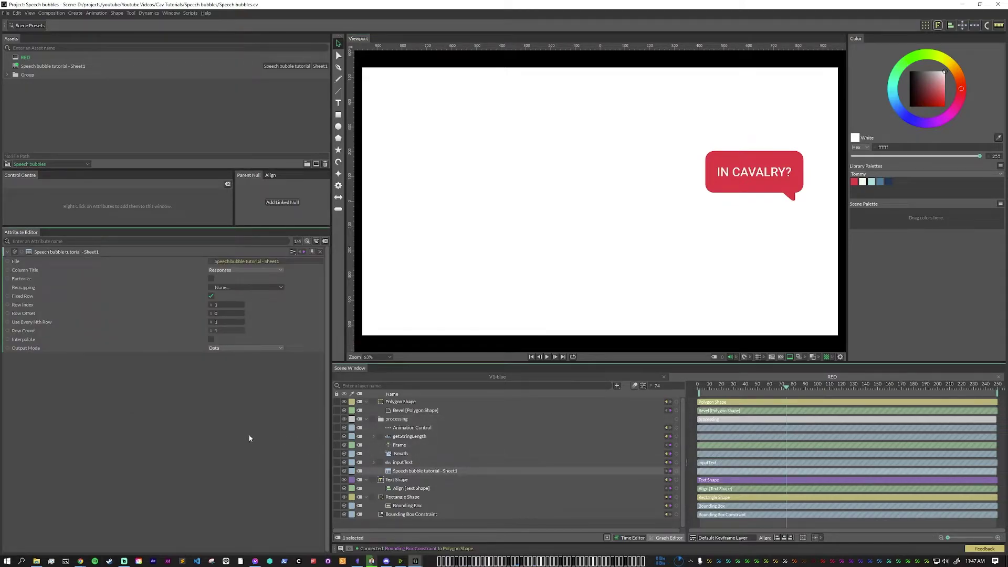
{"action": "key", "text": "ctrl+b"}
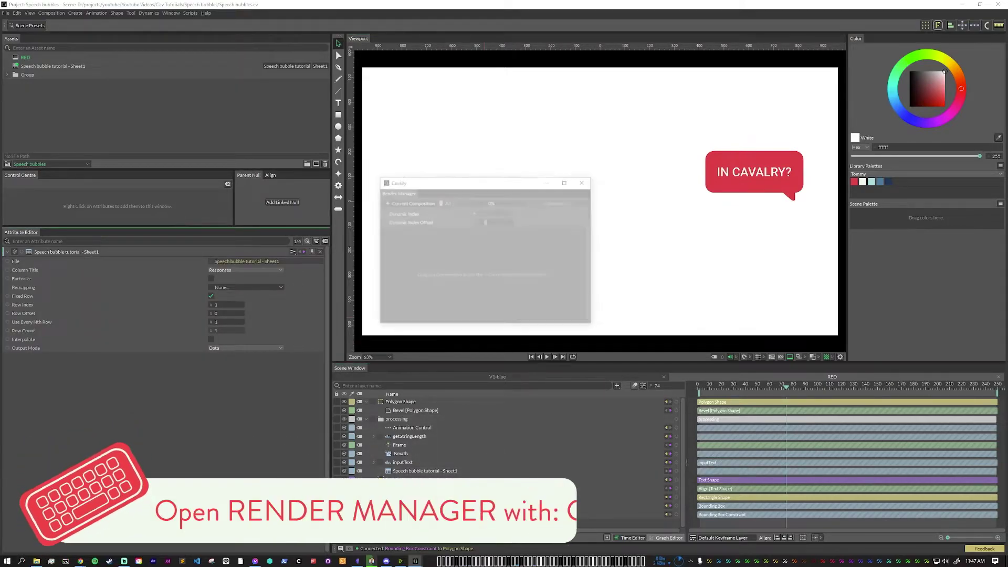
{"action": "left_click", "coordinate": [425, 204]}
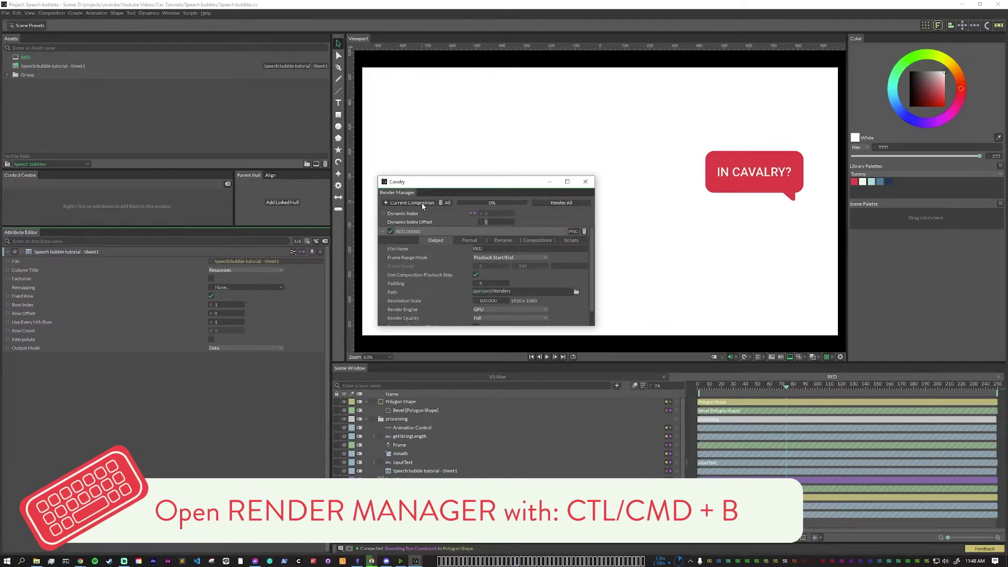
Enable dynamic rendering with 4 renders, reset the sheet to row 0, and review output settings.
{"action": "left_click", "coordinate": [503, 240]}
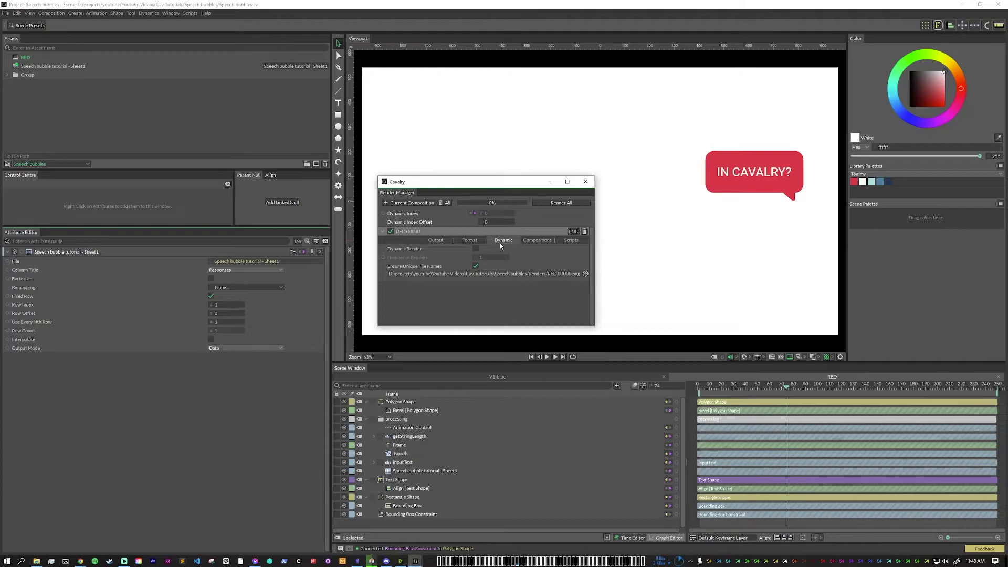
{"action": "left_click", "coordinate": [476, 249]}
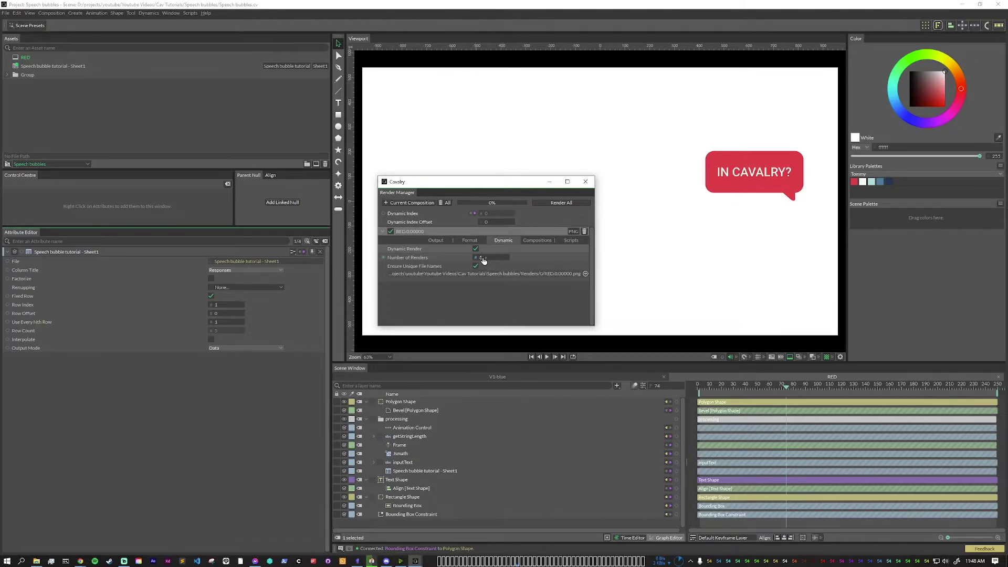
{"action": "left_click", "coordinate": [483, 258]}
{"action": "key", "text": "Return"}
{"action": "left_click_drag", "start_coordinate": [231, 305], "coordinate": [226, 305]}
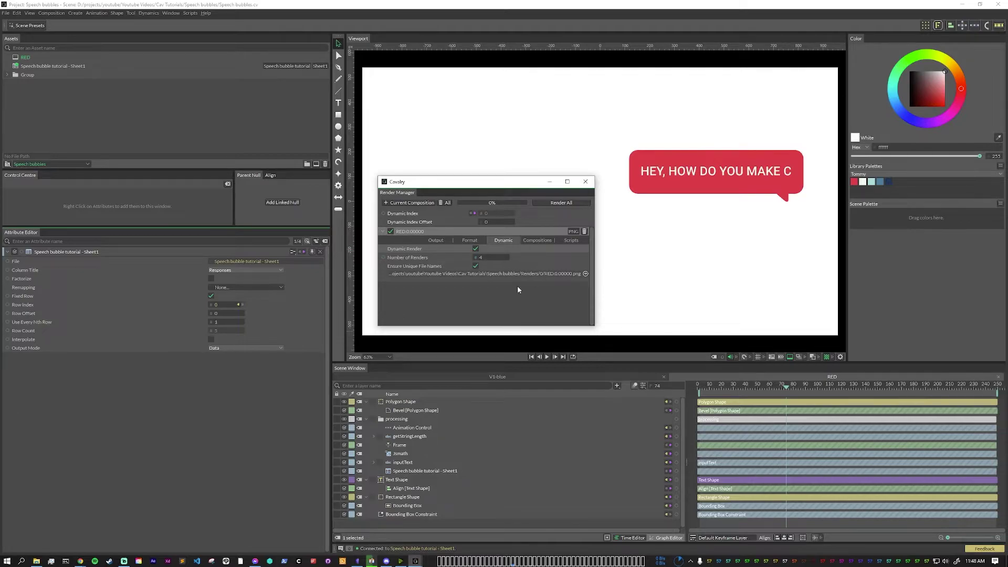
{"action": "left_click", "coordinate": [439, 241]}
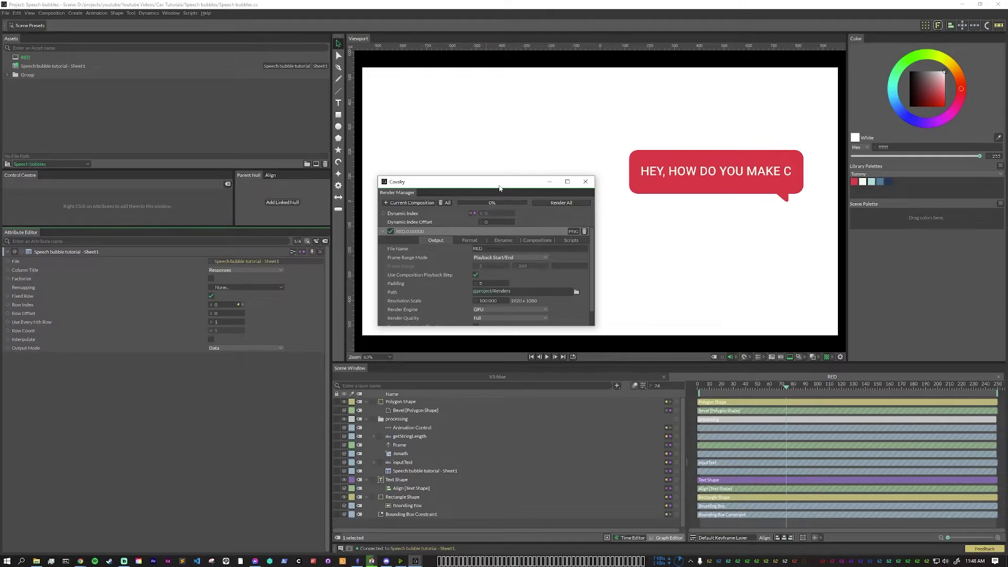
Move the Text Shape to Y 0 and X 812, then nudge X to 842.104.
{"action": "left_click", "coordinate": [326, 291]}
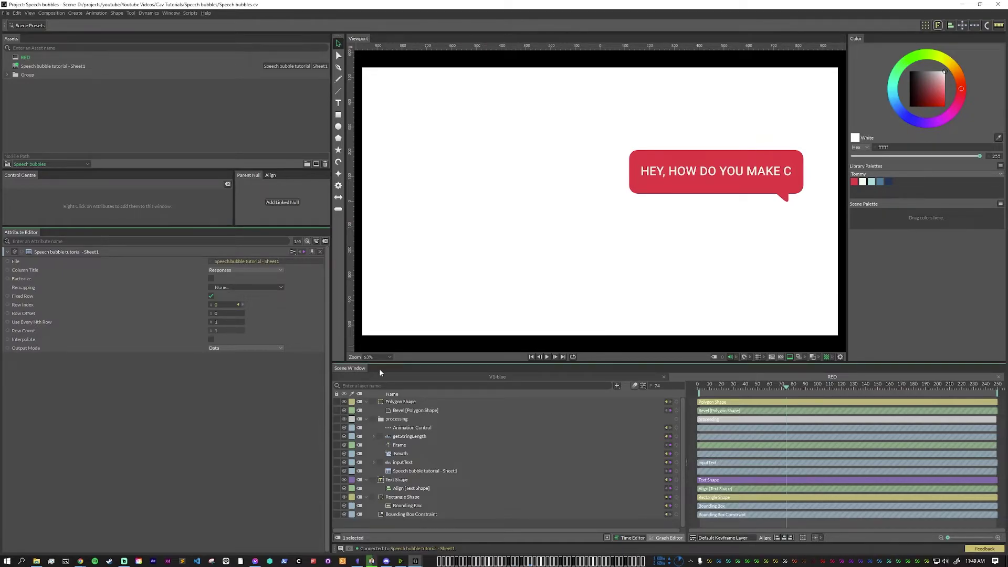
{"action": "left_click", "coordinate": [398, 480]}
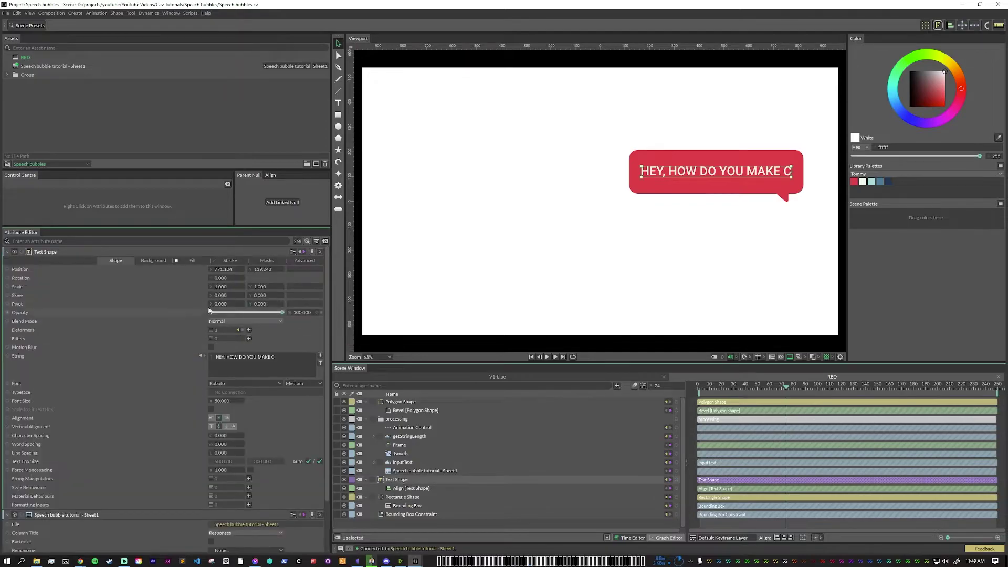
{"action": "double_click", "coordinate": [260, 269]}
{"action": "type", "text": "0"}
{"action": "key", "text": "Return"}
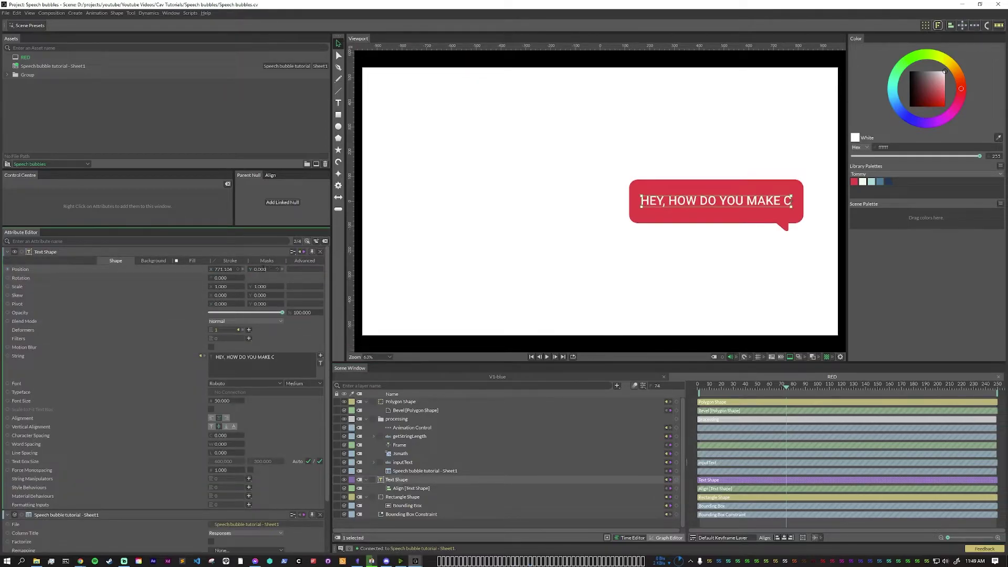
{"action": "double_click", "coordinate": [220, 269]}
{"action": "type", "text": "812"}
{"action": "key", "text": "Return"}
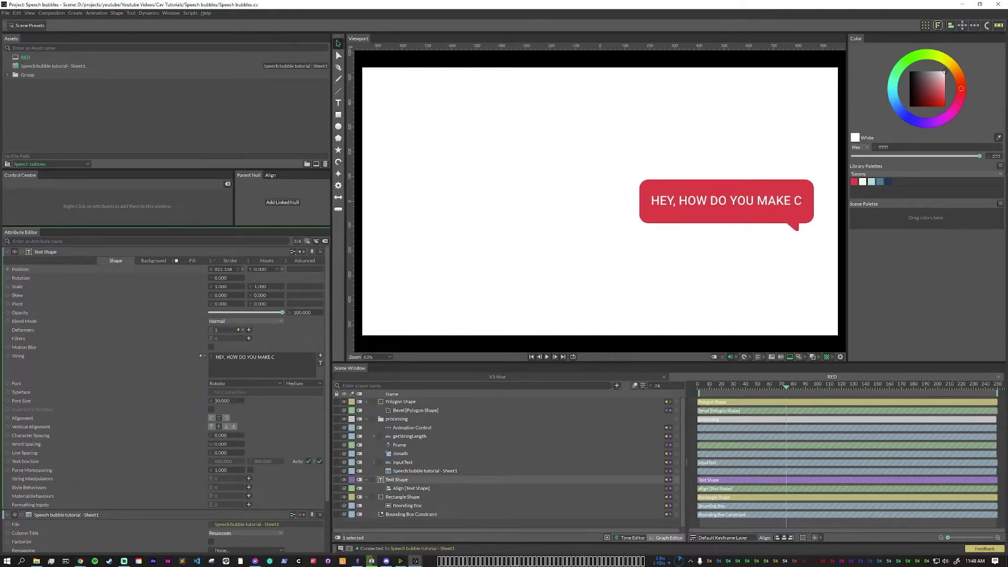
{"action": "key", "text": "shift+Right"}
{"action": "key", "text": "shift+Right"}
{"action": "key", "text": "shift+Right"}
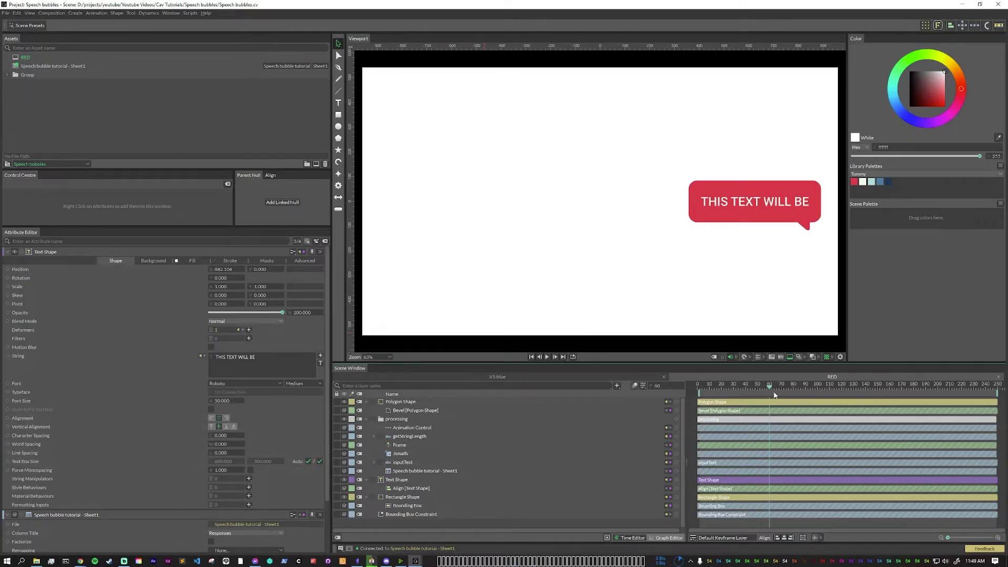
Turn off Auto text box sizing and set the text box width to 750.
{"action": "left_click_drag", "start_coordinate": [769, 387], "coordinate": [802, 411]}
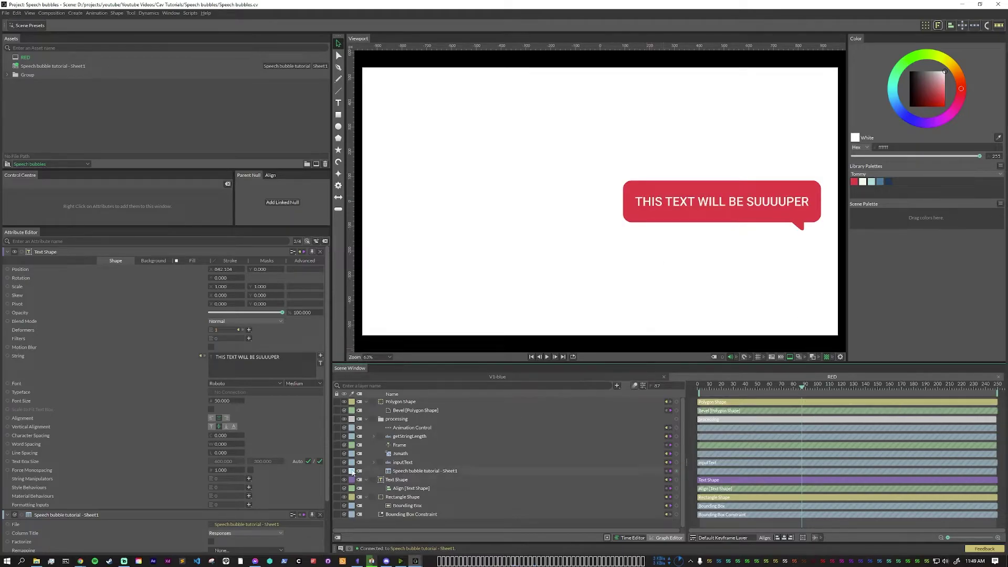
{"action": "left_click", "coordinate": [308, 461]}
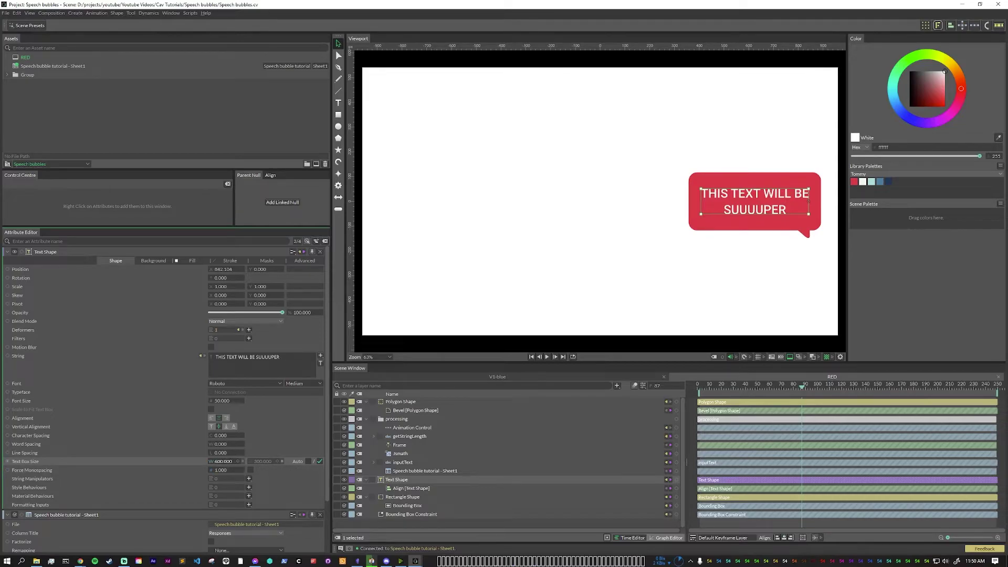
{"action": "left_click_drag", "start_coordinate": [224, 462], "coordinate": [260, 461]}
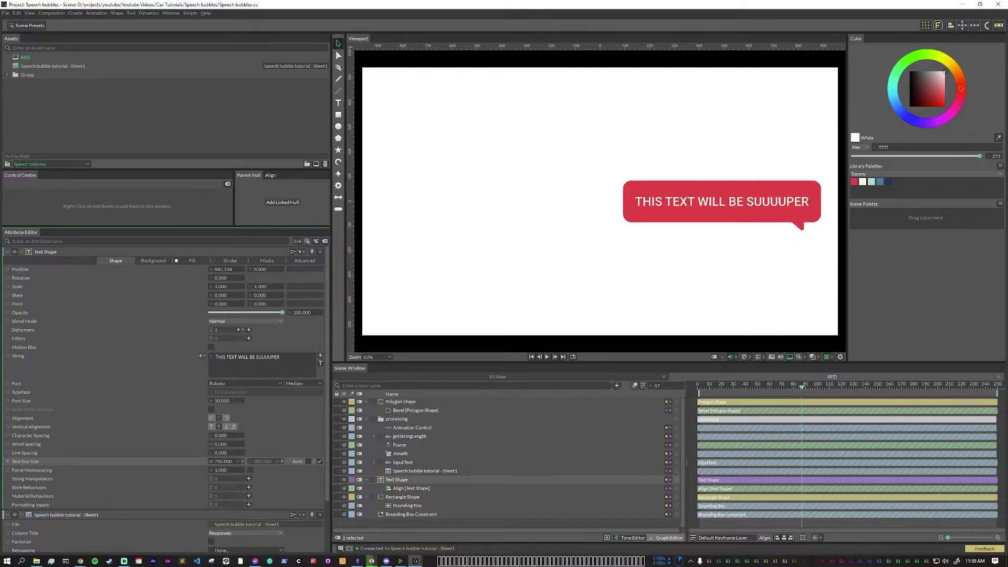
{"action": "left_click", "coordinate": [223, 461]}
{"action": "key", "text": "BackSpace"}
{"action": "type", "text": "0"}
{"action": "left_click_drag", "start_coordinate": [819, 393], "coordinate": [709, 388]}
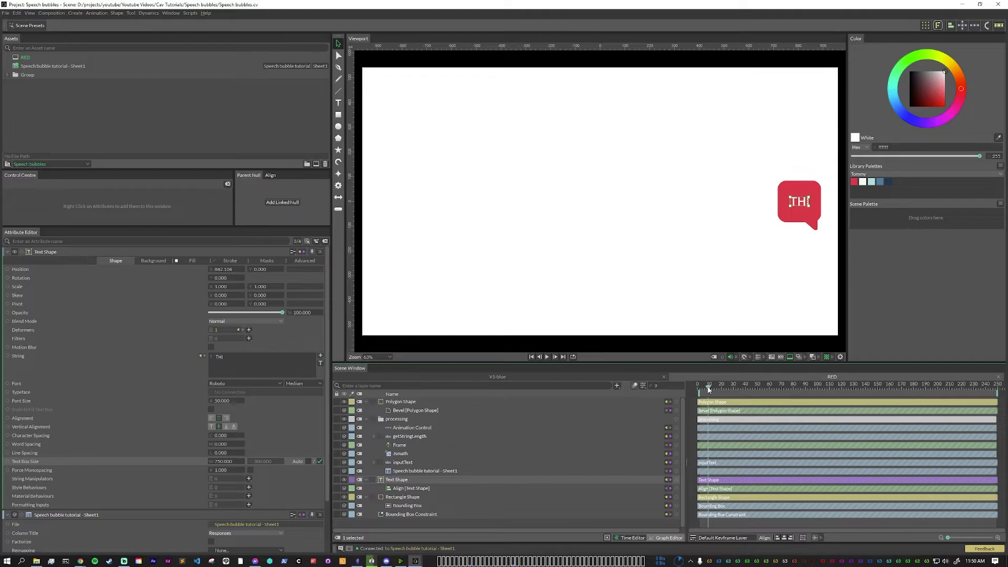
Set the Jsmath Modifier to 3 and replay the write-on from the first frame.
{"action": "left_click", "coordinate": [547, 357]}
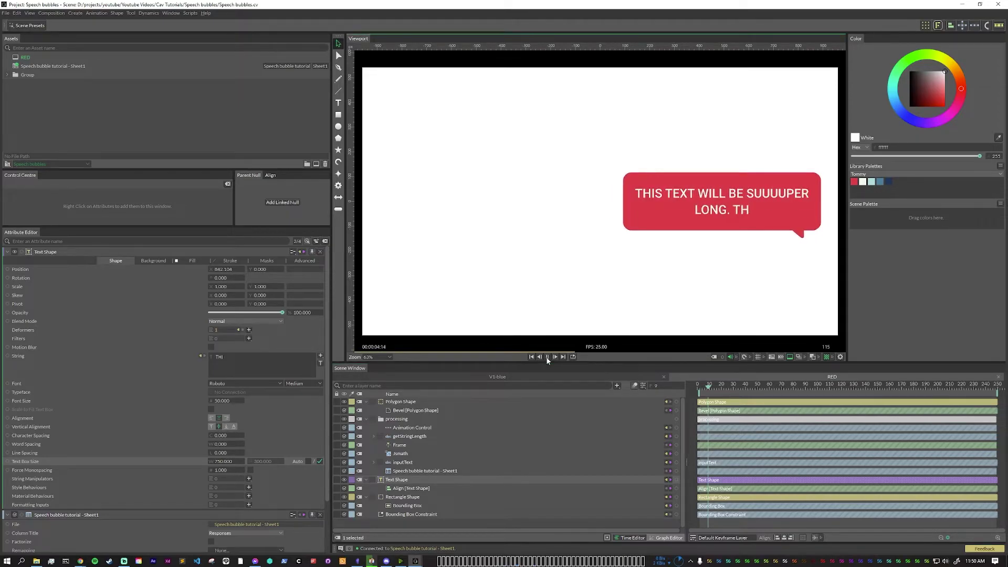
{"action": "left_click", "coordinate": [547, 357]}
{"action": "left_click", "coordinate": [400, 453]}
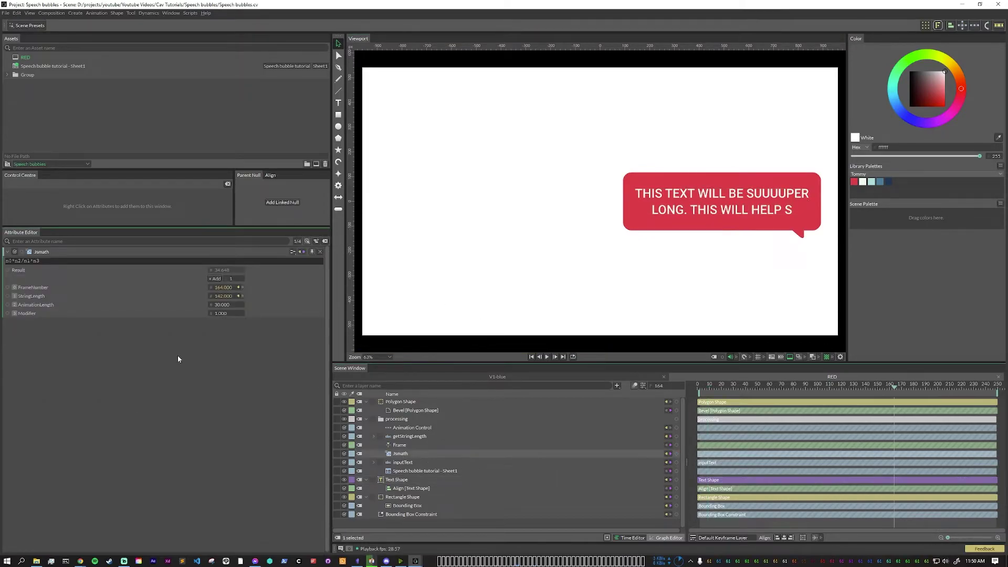
{"action": "double_click", "coordinate": [221, 314]}
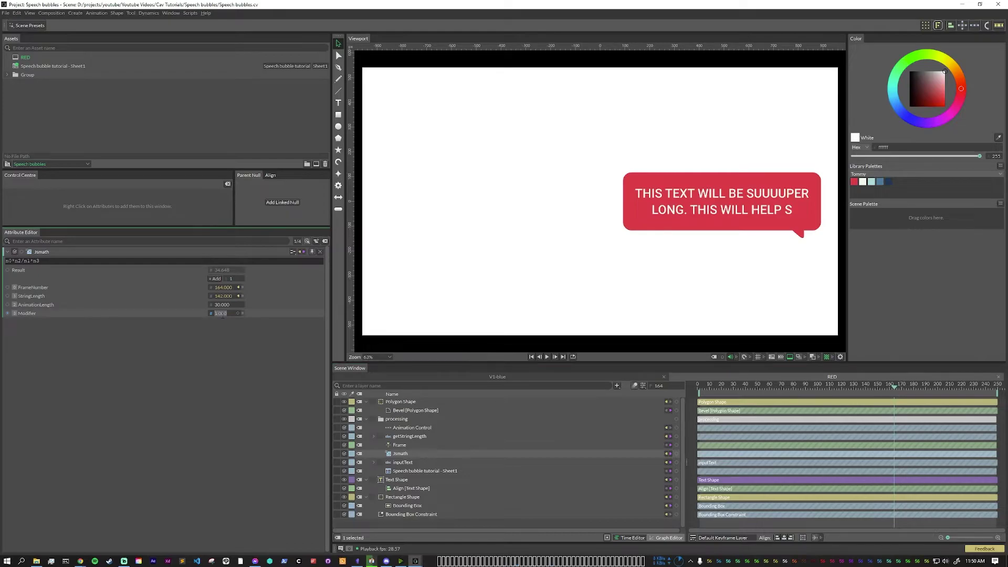
{"action": "type", "text": "3"}
{"action": "key", "text": "Return"}
{"action": "left_click", "coordinate": [698, 386]}
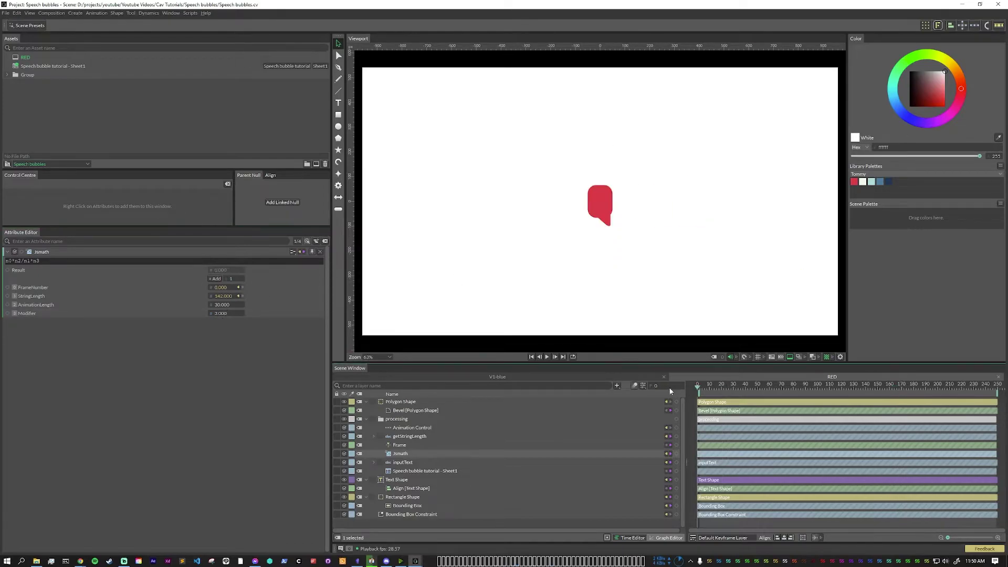
{"action": "left_click", "coordinate": [547, 357]}
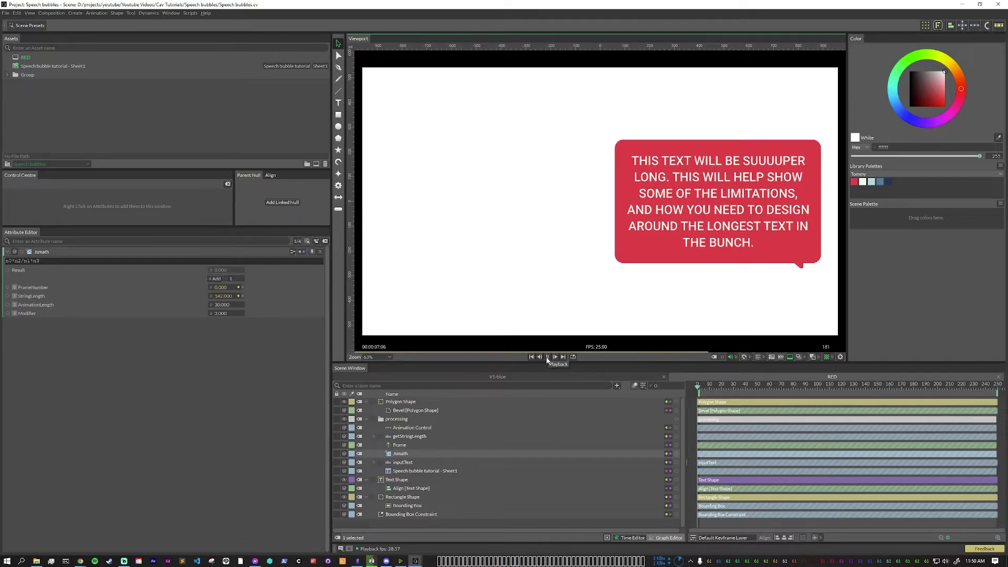
{"action": "left_click", "coordinate": [547, 357]}
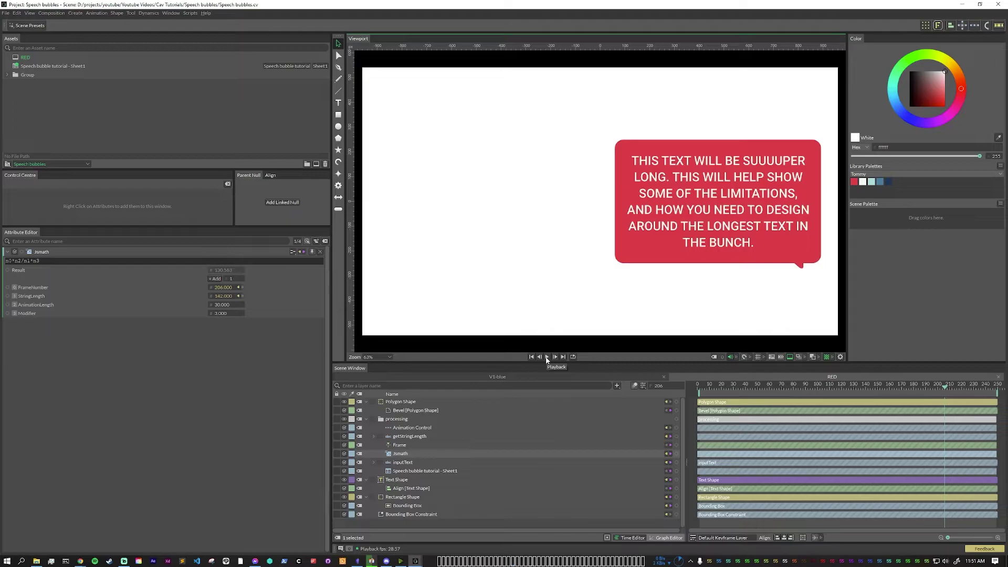
Raise the Jsmath Modifier to 5, replay it, and turn on the viewport grid.
{"action": "left_click", "coordinate": [219, 313]}
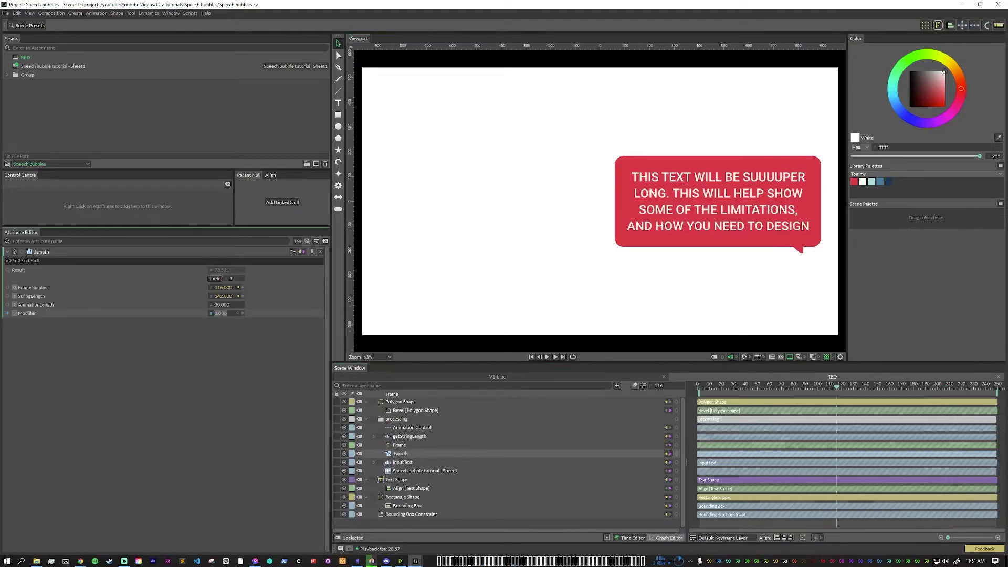
{"action": "type", "text": "5"}
{"action": "key", "text": "Return"}
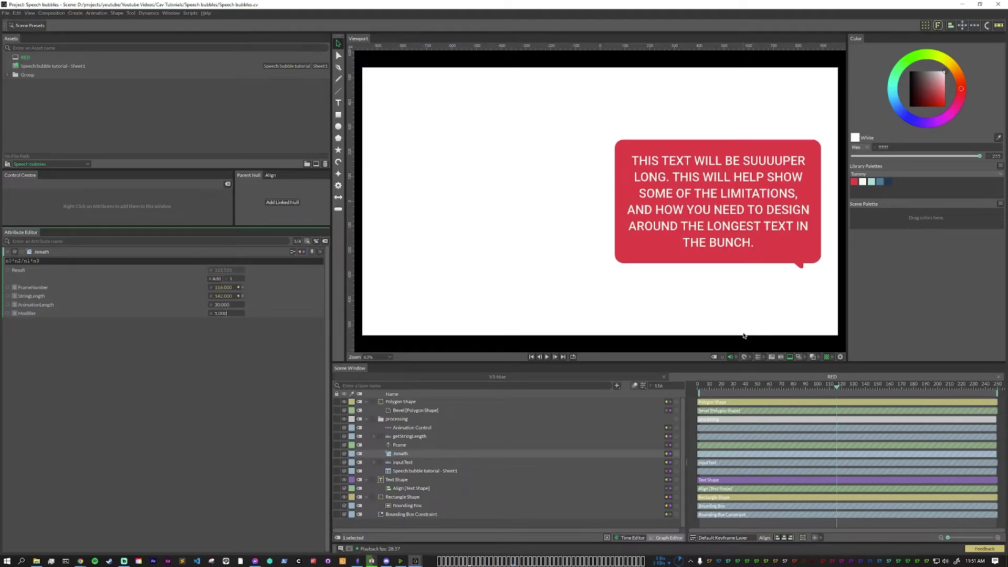
{"action": "left_click", "coordinate": [547, 357]}
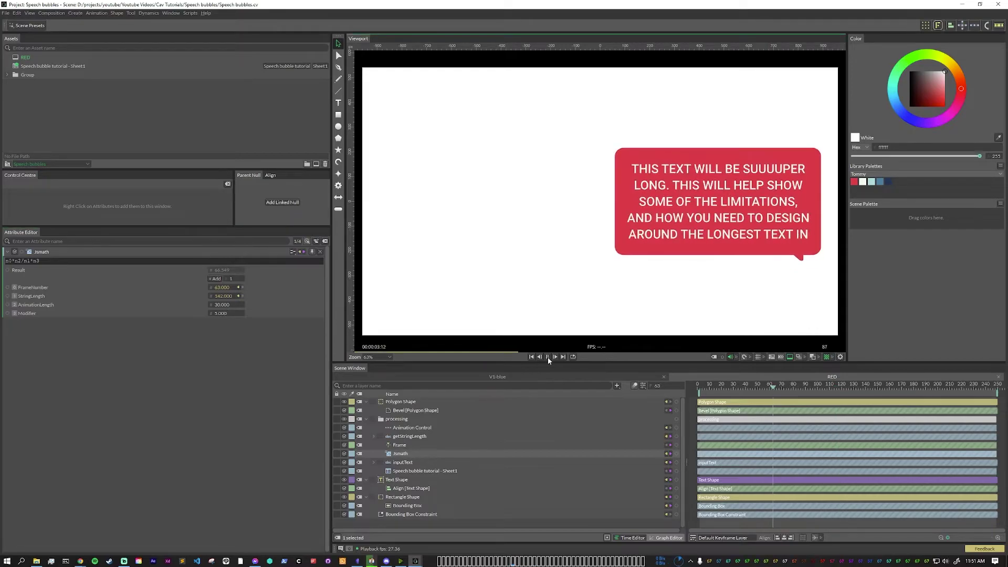
{"action": "left_click", "coordinate": [825, 414]}
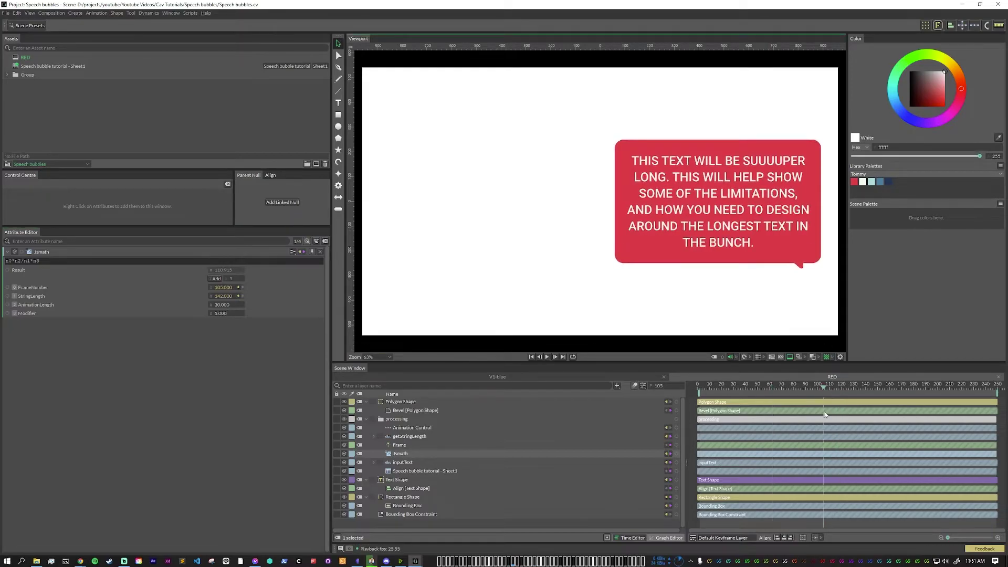
{"action": "left_click", "coordinate": [758, 357]}
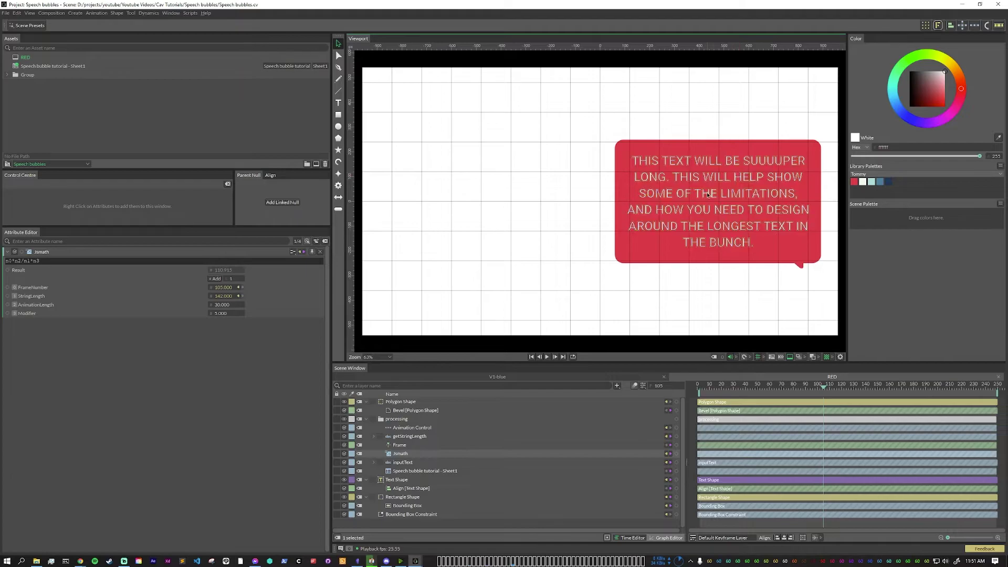
{"action": "left_click_drag", "start_coordinate": [811, 387], "coordinate": [856, 395]}
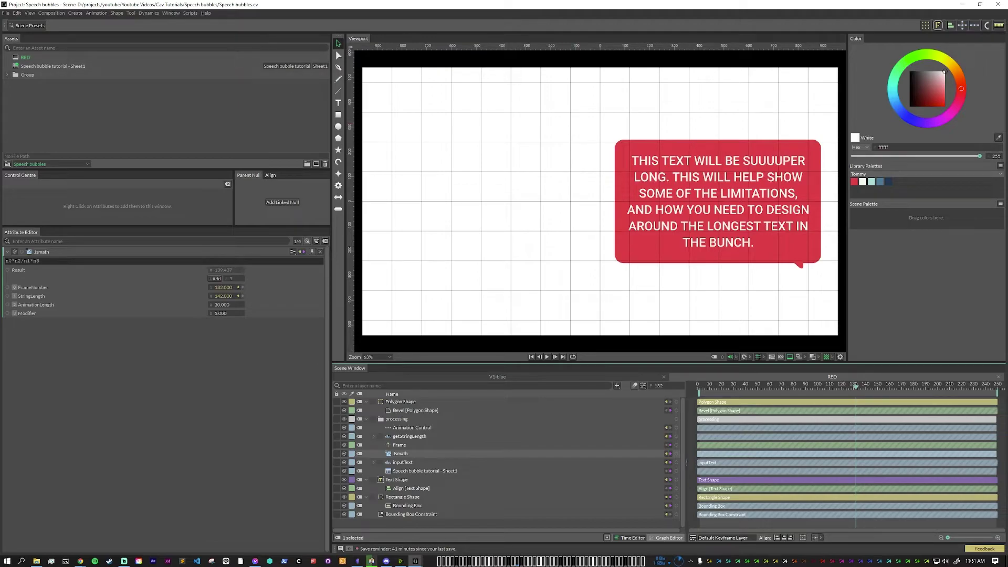
Open the JavaScript Editor from the Window menu and enlarge it.
{"action": "left_click", "coordinate": [169, 13]}
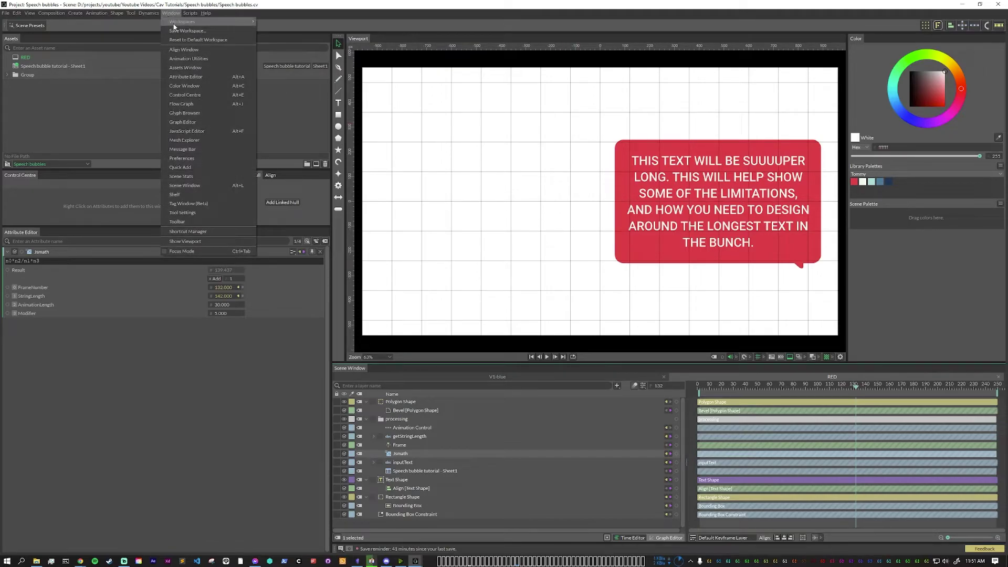
{"action": "left_click", "coordinate": [186, 131]}
{"action": "left_click_drag", "start_coordinate": [299, 368], "coordinate": [299, 188]}
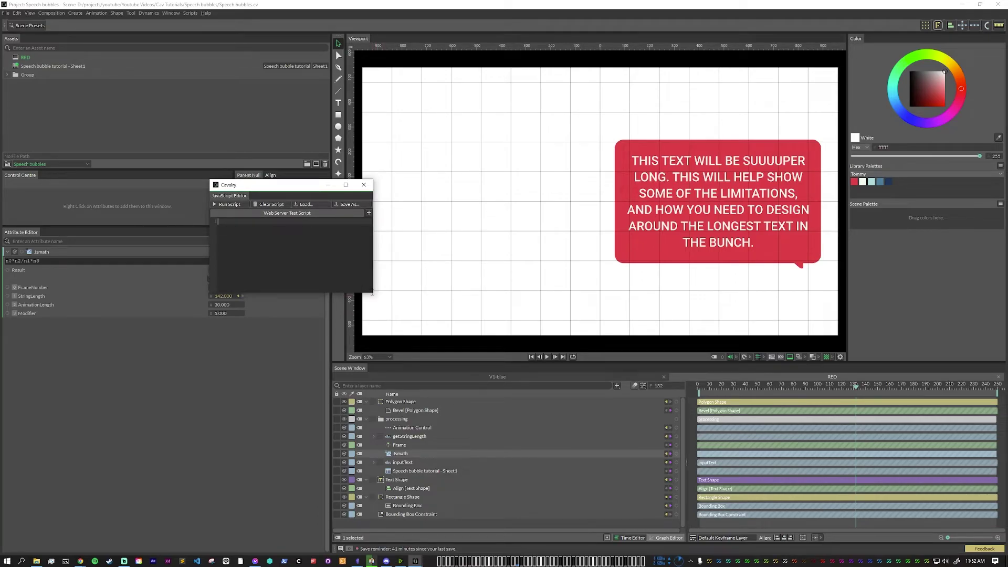
{"action": "left_click_drag", "start_coordinate": [373, 293], "coordinate": [512, 409]}
{"action": "left_click_drag", "start_coordinate": [367, 185], "coordinate": [477, 236]}
Paste the height-fitting script and select the InsertTextShapeBoundingBoxIDHere placeholder.
{"action": "type", "text": "//get the bounding box height  let height = api.get(\"InsertTextShapeBoundingBoxIDHere\", \"size.y\"); //console.log(height);  //set the comp height to height + padding let finalHeight = height + 170;  //console.log(finalHeight); api.set(api.getActiveComp(), {\"resolution.y\": finalHeight});"}
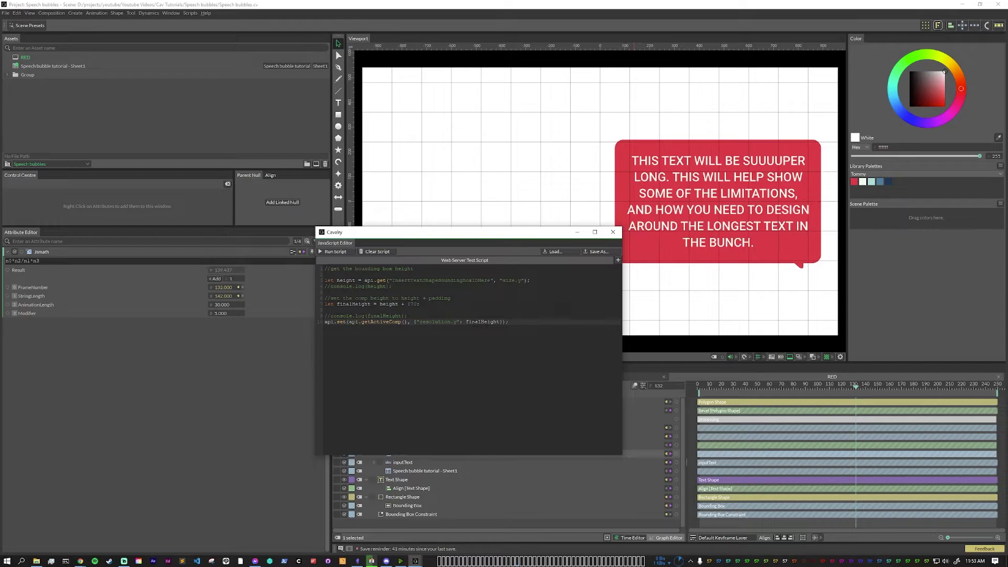
{"action": "left_click_drag", "start_coordinate": [474, 234], "coordinate": [188, 273]}
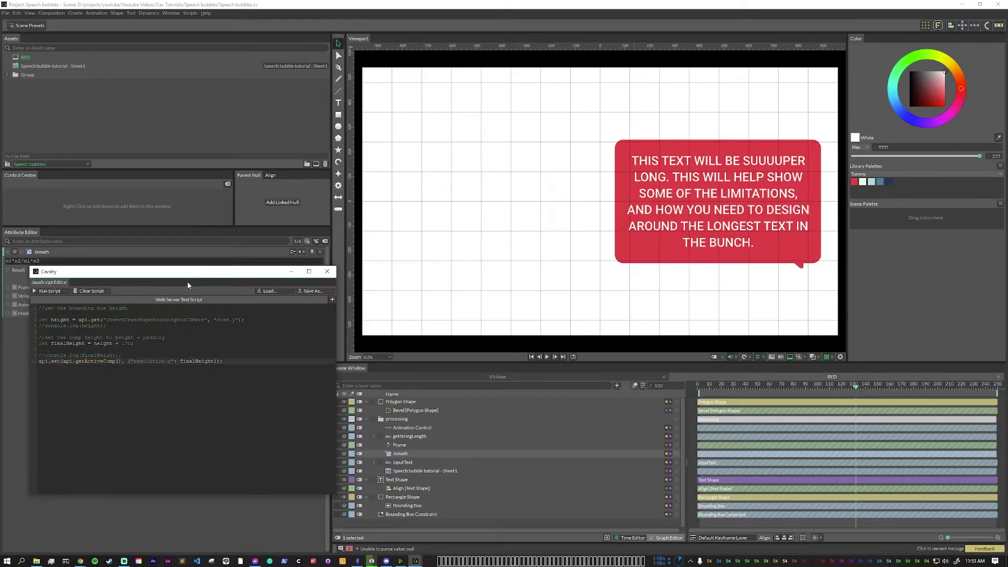
{"action": "left_click", "coordinate": [200, 320]}
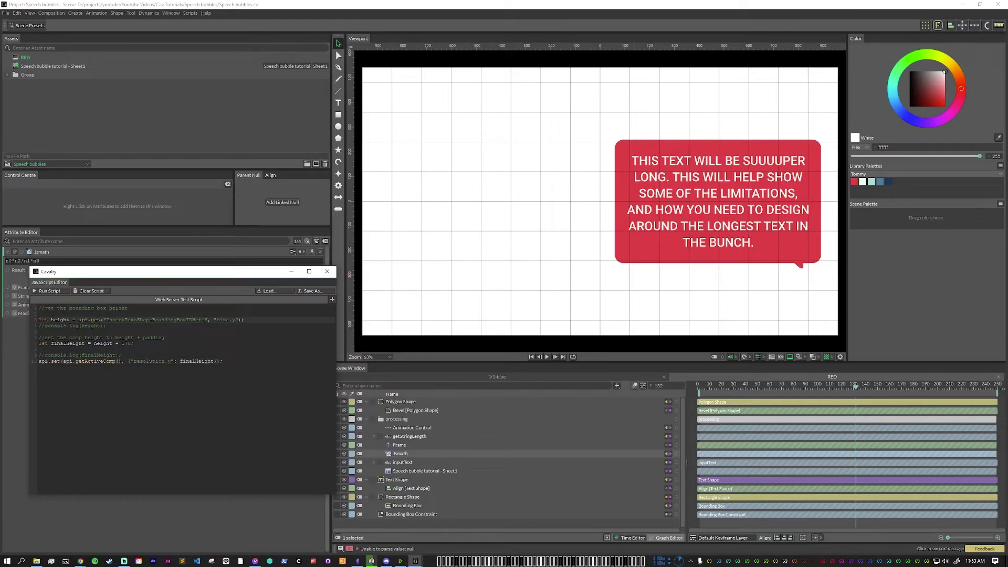
{"action": "left_click_drag", "start_coordinate": [205, 320], "coordinate": [107, 320]}
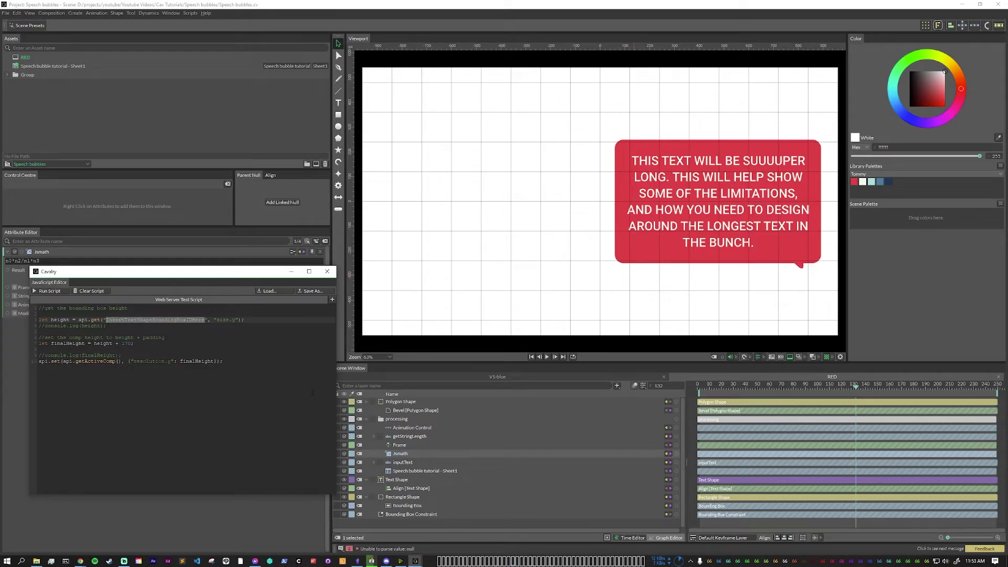
Replace the script's placeholder with the copied Bounding Box layer id.
{"action": "right_click", "coordinate": [408, 507]}
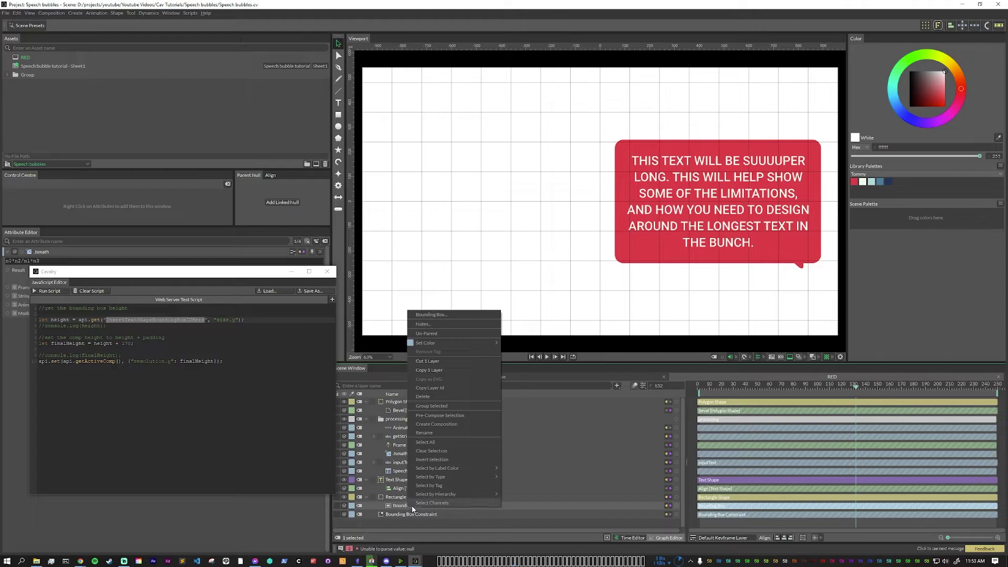
{"action": "left_click", "coordinate": [432, 389]}
{"action": "left_click_drag", "start_coordinate": [205, 319], "coordinate": [107, 319]}
{"action": "type", "text": "boundingBox#4"}
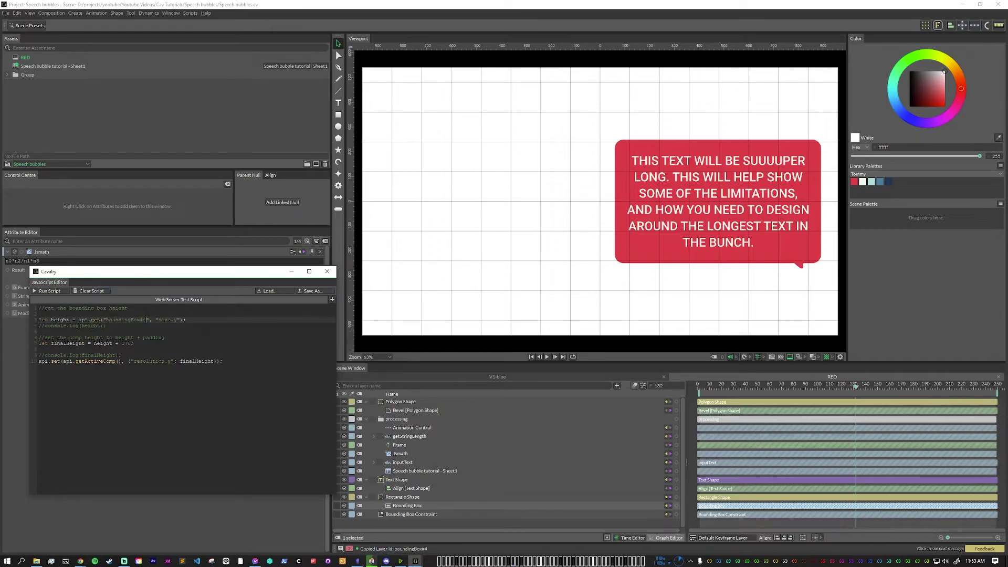
Run the script, test different padding values, and settle on 170.
{"action": "left_click", "coordinate": [224, 391]}
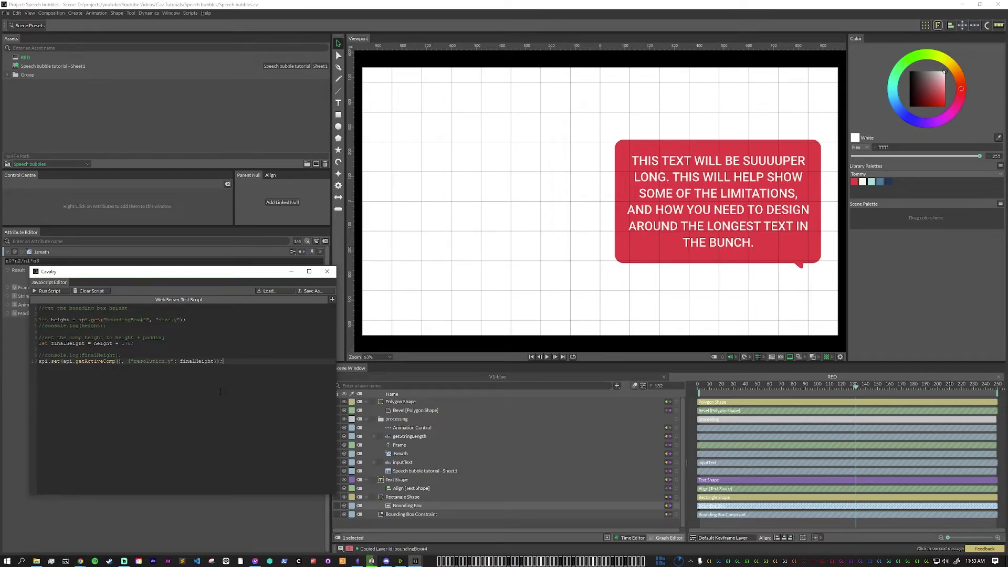
{"action": "left_click", "coordinate": [49, 291]}
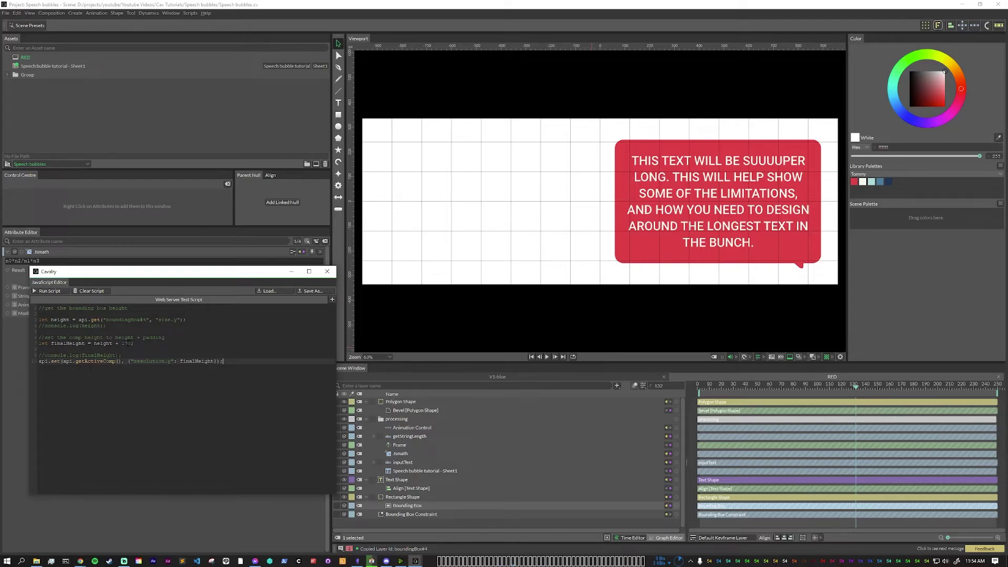
{"action": "left_click", "coordinate": [123, 344]}
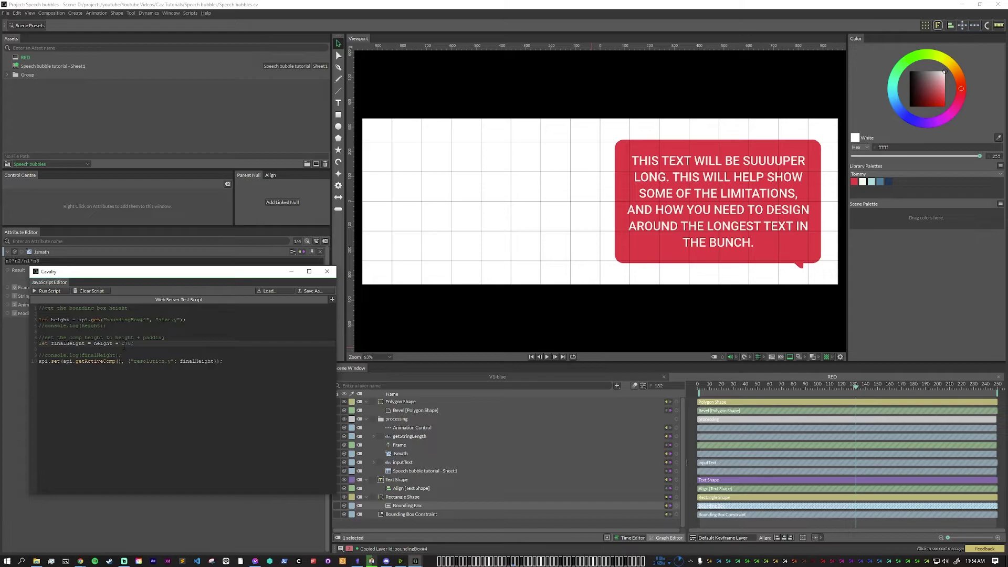
{"action": "left_click", "coordinate": [51, 294]}
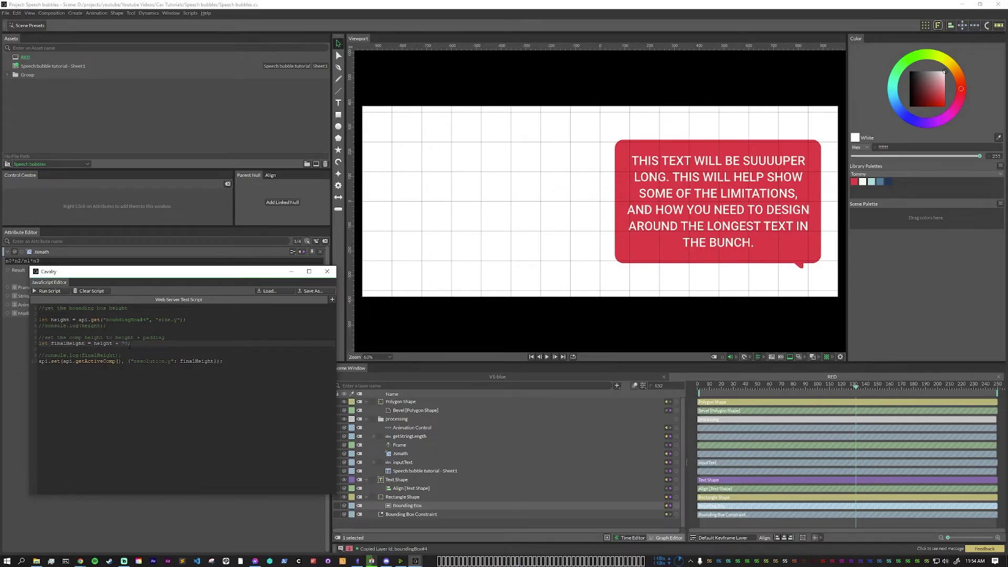
{"action": "left_click", "coordinate": [53, 292]}
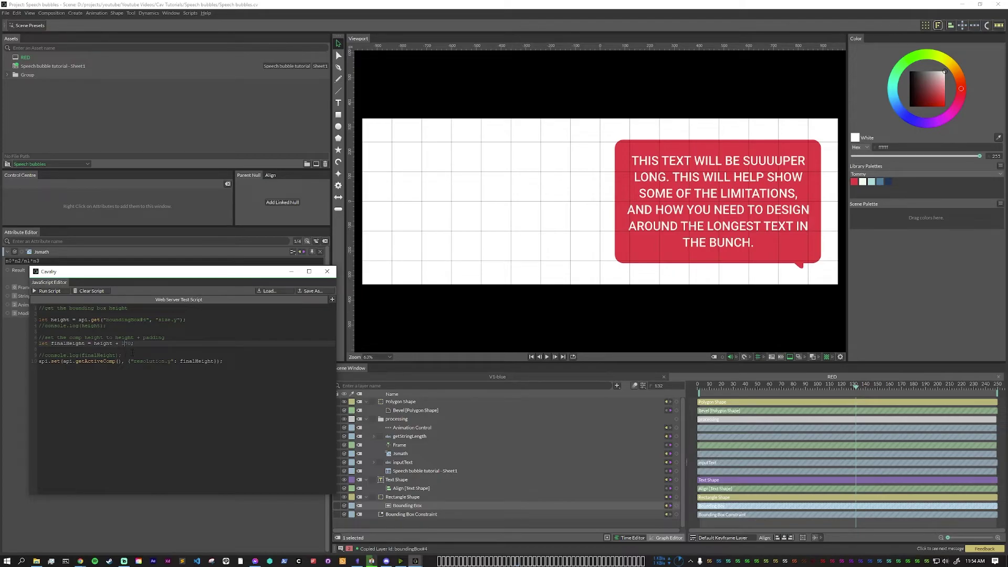
{"action": "type", "text": "7"}
Paste the height-fitting script into the RED render's Pre-Render Script and close the editor.
{"action": "left_click_drag", "start_coordinate": [230, 363], "coordinate": [46, 300]}
{"action": "key", "text": "ctrl+c"}
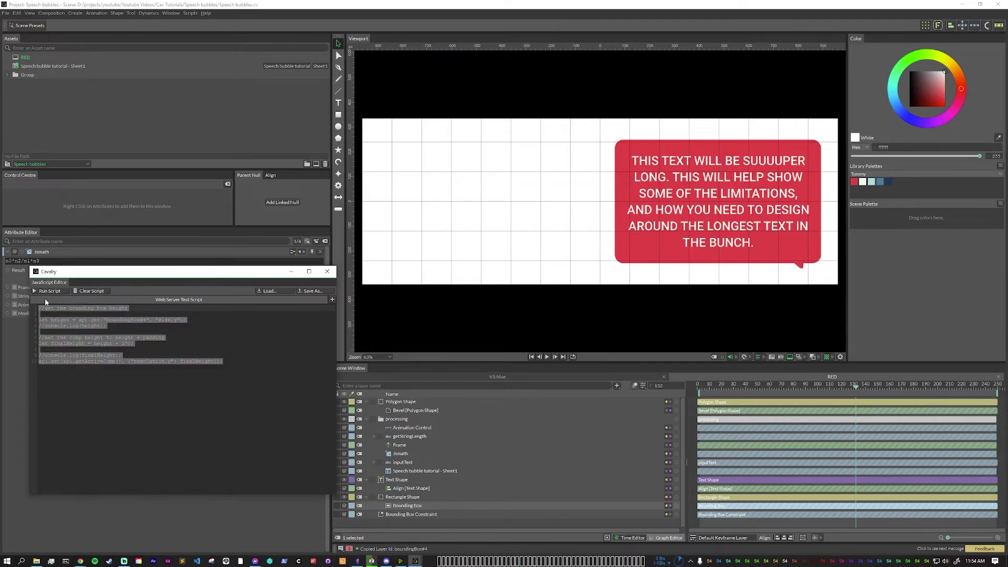
{"action": "left_click", "coordinate": [415, 522]}
{"action": "key", "text": "ctrl+shift+r"}
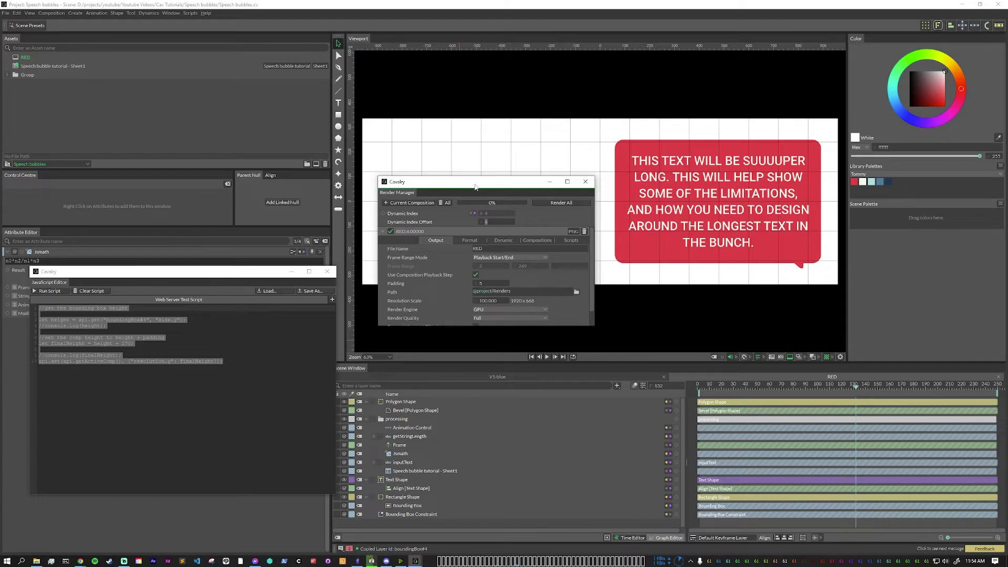
{"action": "left_click_drag", "start_coordinate": [475, 187], "coordinate": [432, 159]}
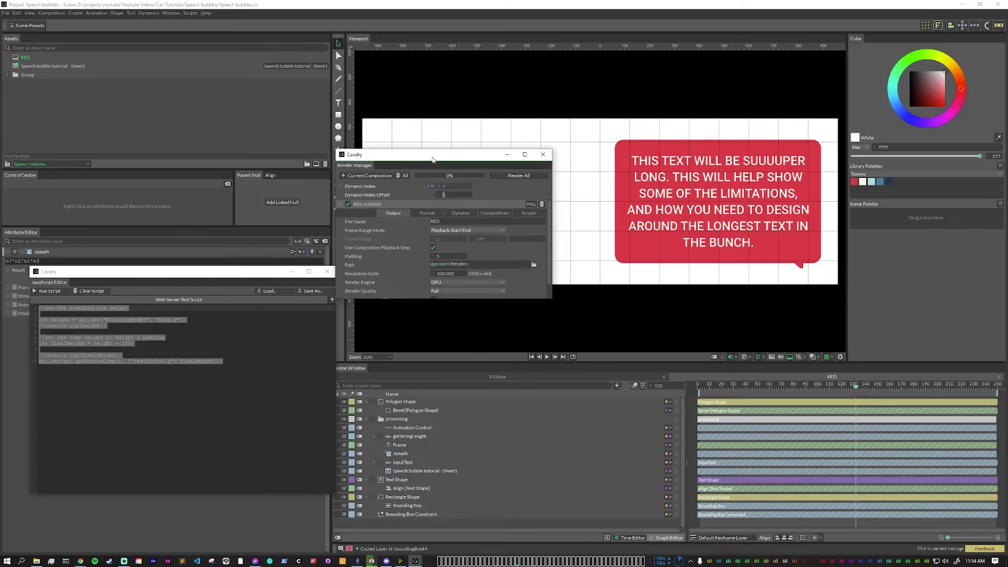
{"action": "left_click", "coordinate": [529, 213]}
{"action": "left_click_drag", "start_coordinate": [552, 300], "coordinate": [633, 443]}
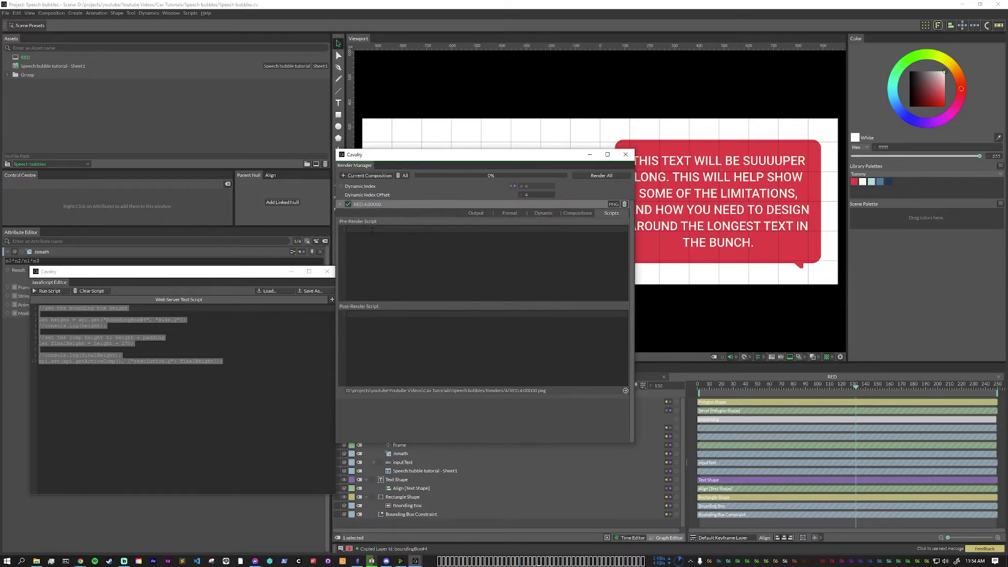
{"action": "key", "text": "ctrl+v"}
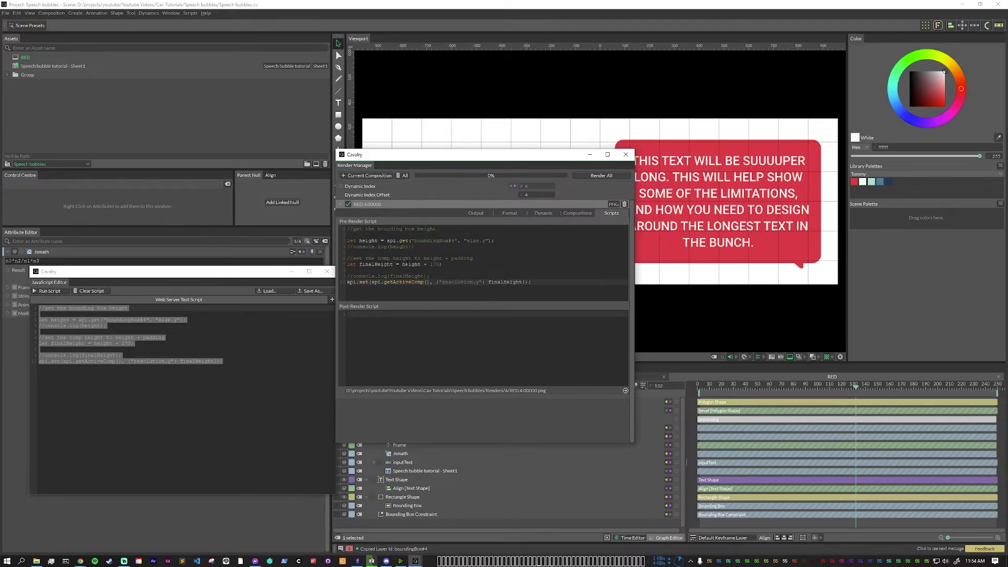
{"action": "left_click", "coordinate": [327, 271]}
Set the render's Dynamic Index Offset back to 0.
{"action": "left_click_drag", "start_coordinate": [447, 159], "coordinate": [262, 194]}
{"action": "left_click", "coordinate": [359, 249]}
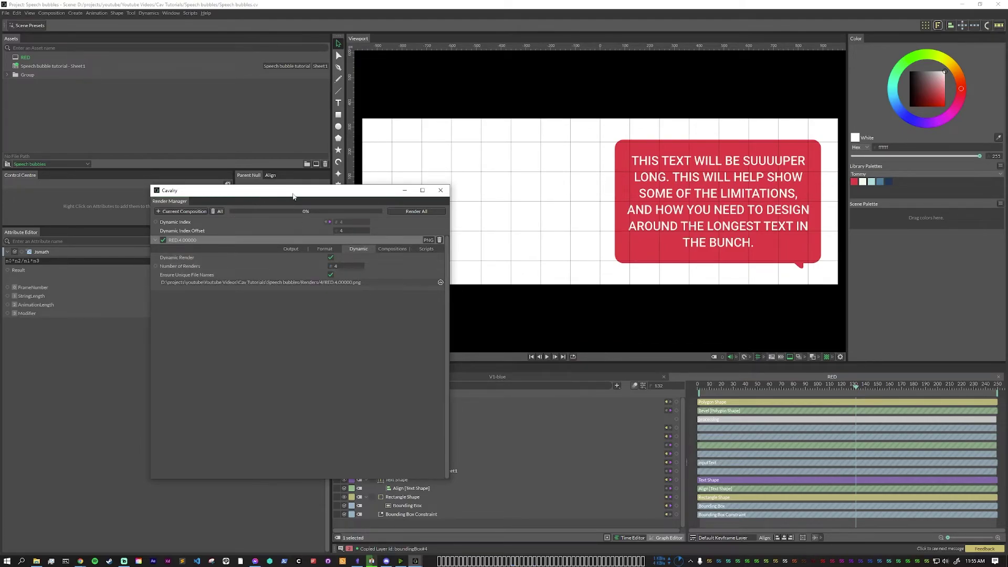
{"action": "left_click_drag", "start_coordinate": [294, 193], "coordinate": [398, 260]}
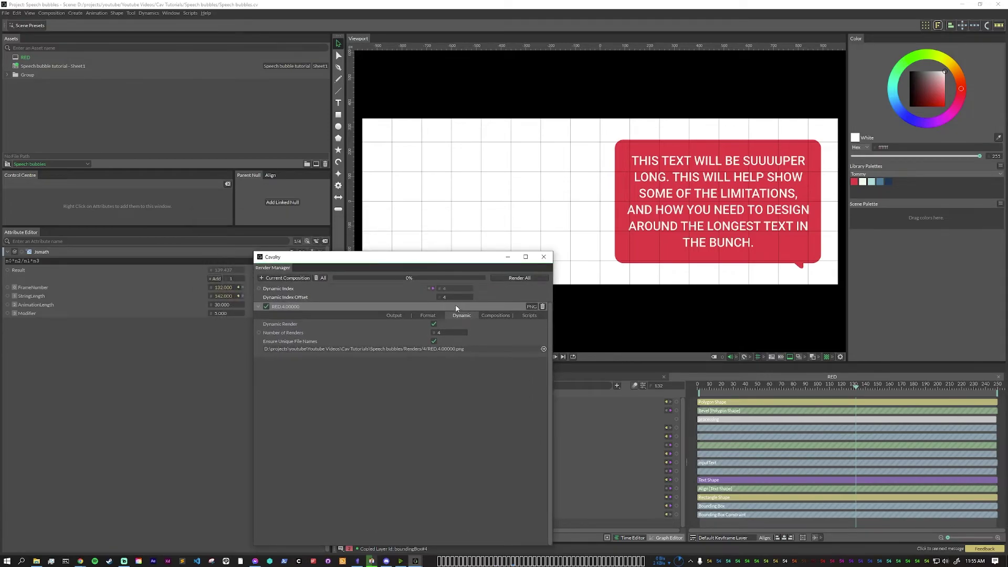
{"action": "left_click_drag", "start_coordinate": [445, 298], "coordinate": [423, 297]}
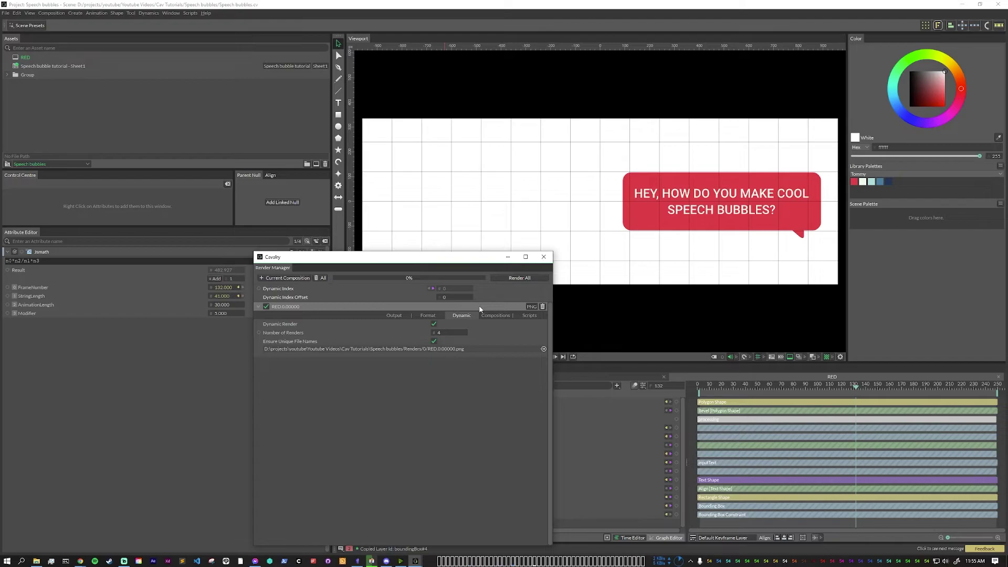
{"action": "left_click", "coordinate": [524, 317]}
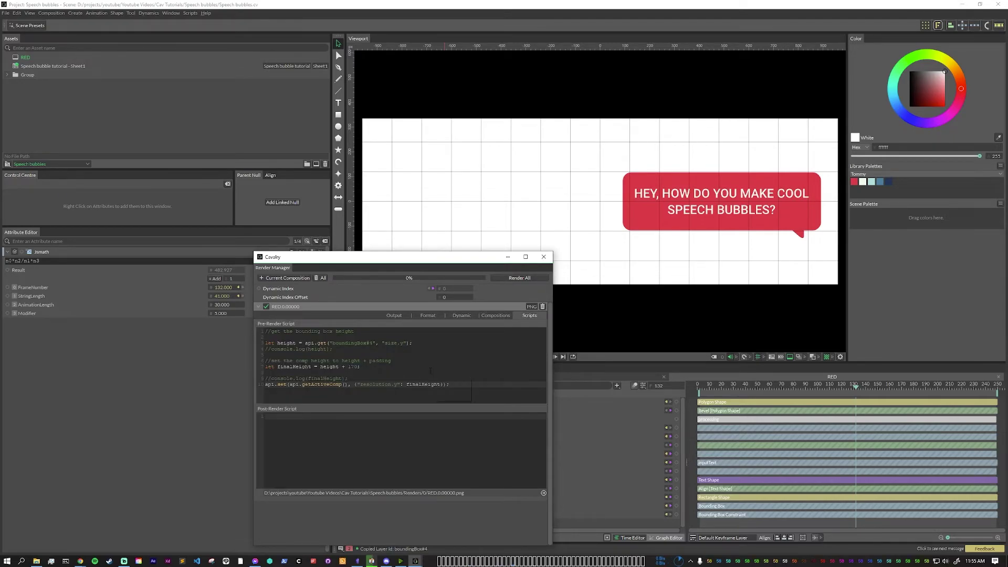
{"action": "left_click_drag", "start_coordinate": [422, 266], "coordinate": [200, 225]}
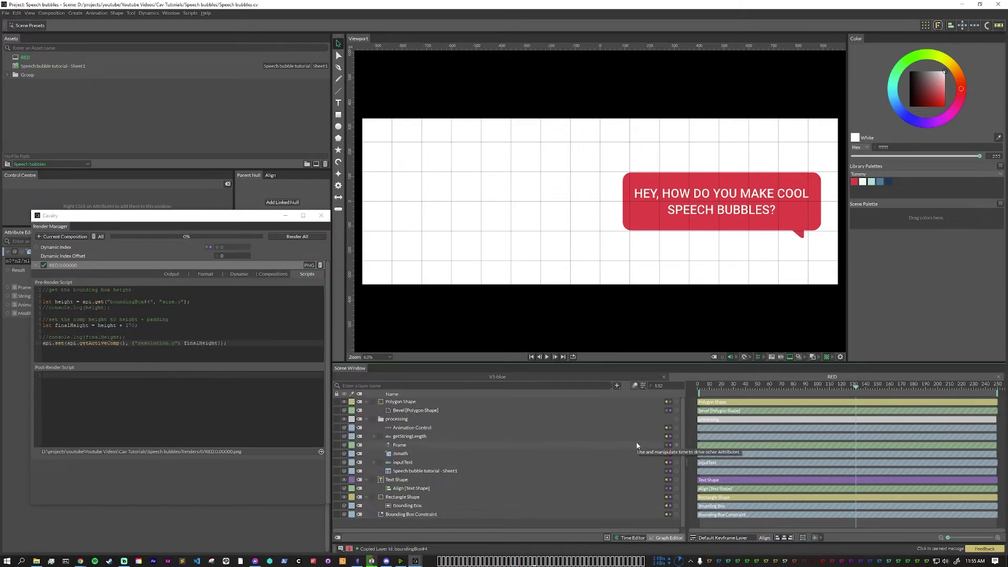
Make the composition background transparent.
{"action": "left_click", "coordinate": [644, 386]}
{"action": "left_click", "coordinate": [704, 311]}
{"action": "type", "text": "0"}
{"action": "key", "text": "Return"}
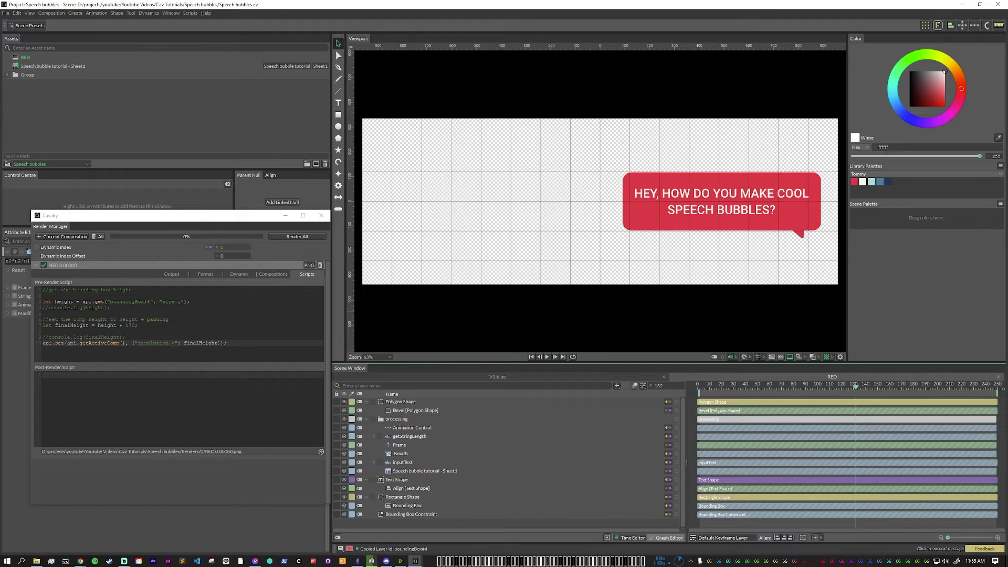
Set the render format to QuickTime with the ProRes 4444 XQ codec.
{"action": "left_click", "coordinate": [206, 274]}
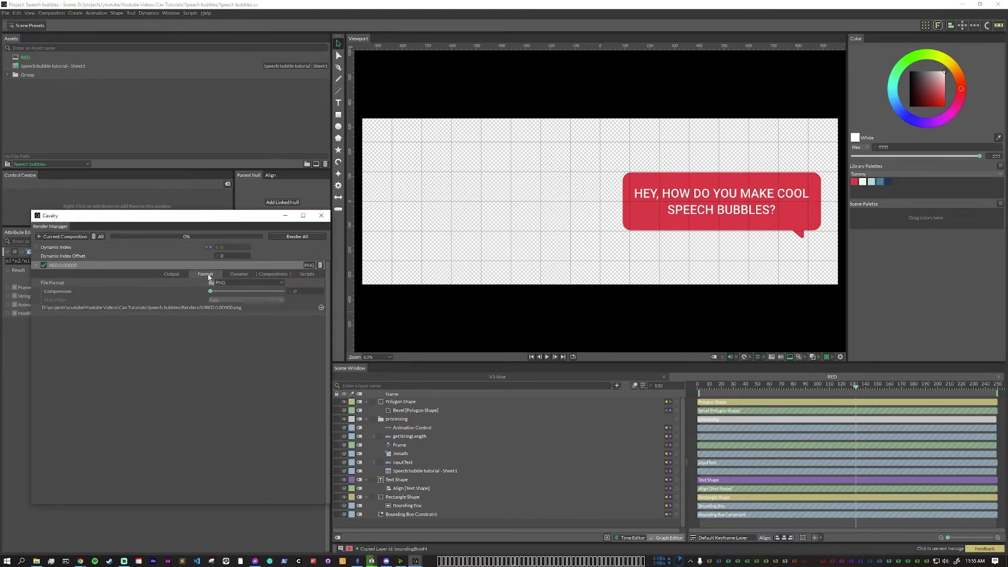
{"action": "left_click", "coordinate": [281, 283]}
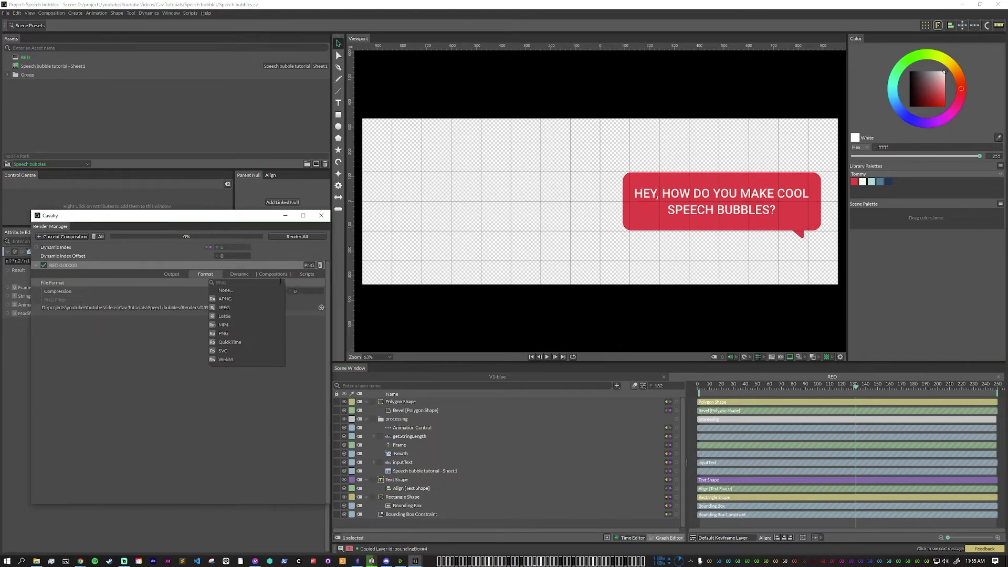
{"action": "left_click", "coordinate": [241, 341]}
{"action": "left_click", "coordinate": [270, 290]}
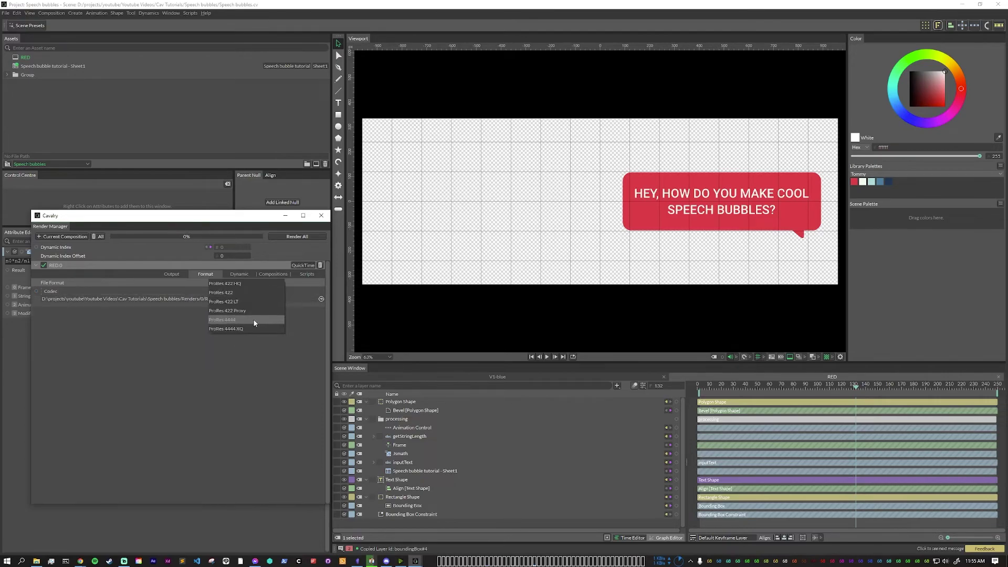
{"action": "left_click", "coordinate": [247, 329]}
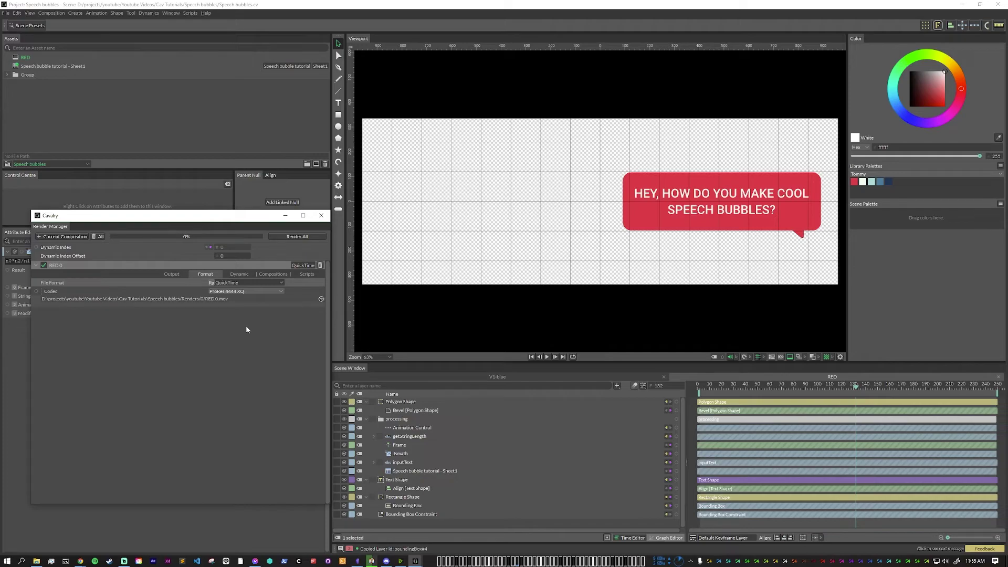
{"action": "left_click", "coordinate": [172, 274]}
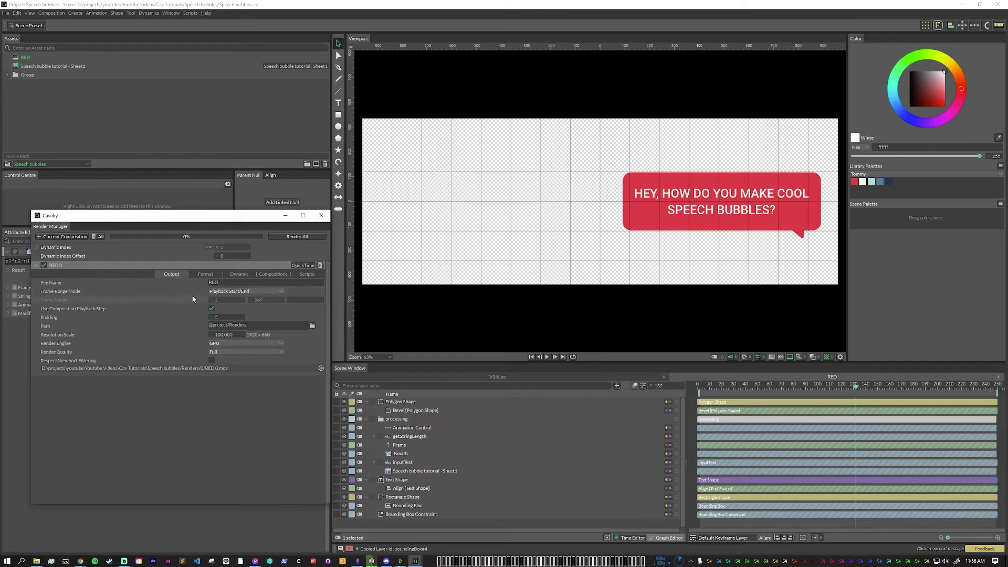
Insert the Dynamic Index token after 'RED - ' in the render File Name field.
{"action": "right_click", "coordinate": [237, 283]}
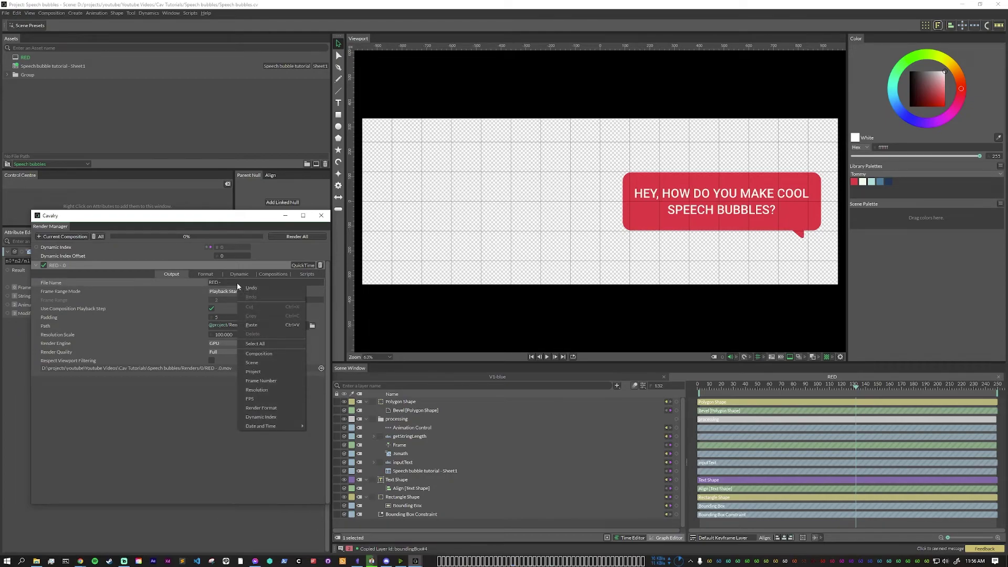
{"action": "left_click", "coordinate": [272, 420]}
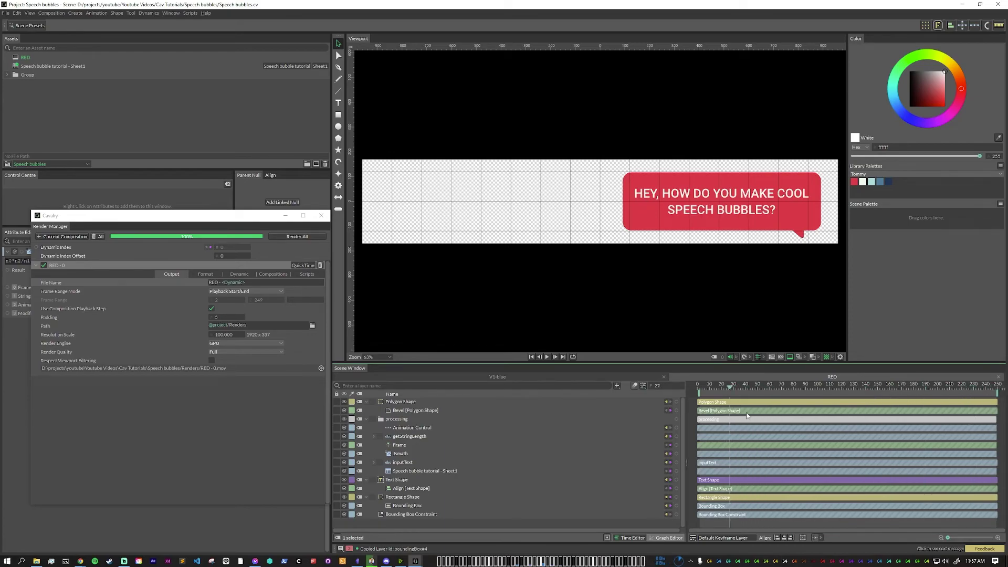
Preview the longest text with Dynamic Index Offset 4, set the out-point at frame 100, and reset the offset.
{"action": "left_click", "coordinate": [817, 412]}
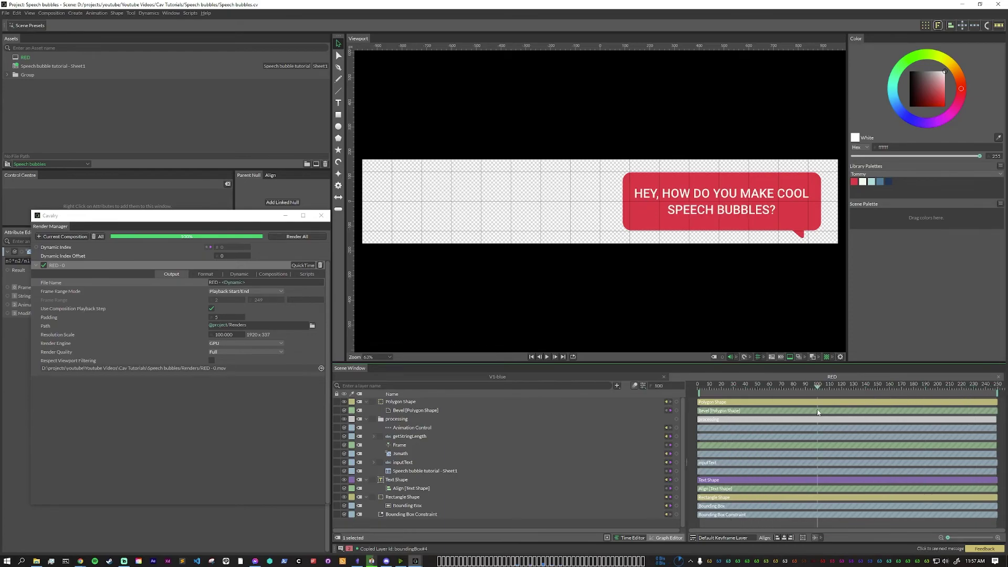
{"action": "left_click", "coordinate": [221, 256]}
{"action": "type", "text": "4"}
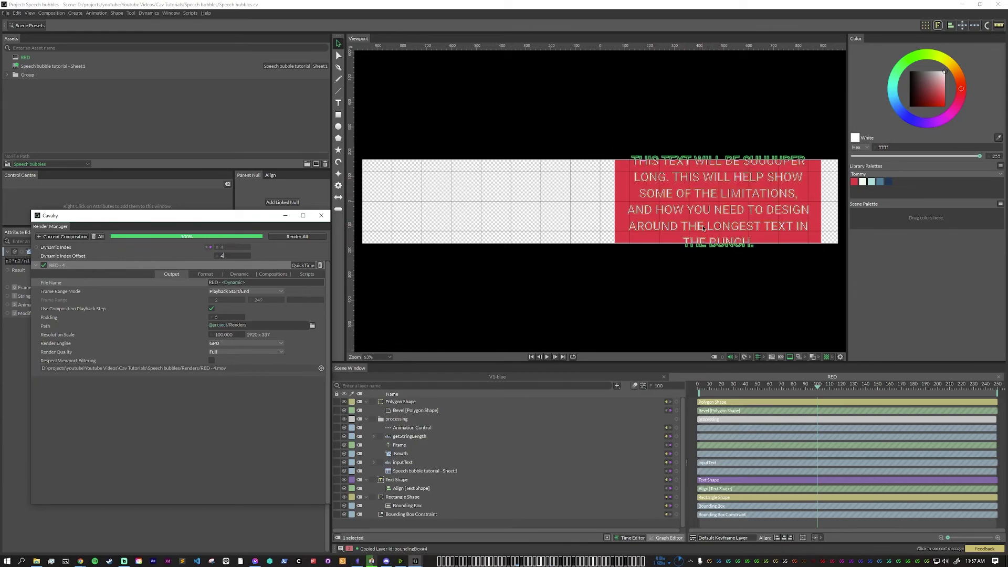
{"action": "left_click_drag", "start_coordinate": [803, 387], "coordinate": [819, 406]}
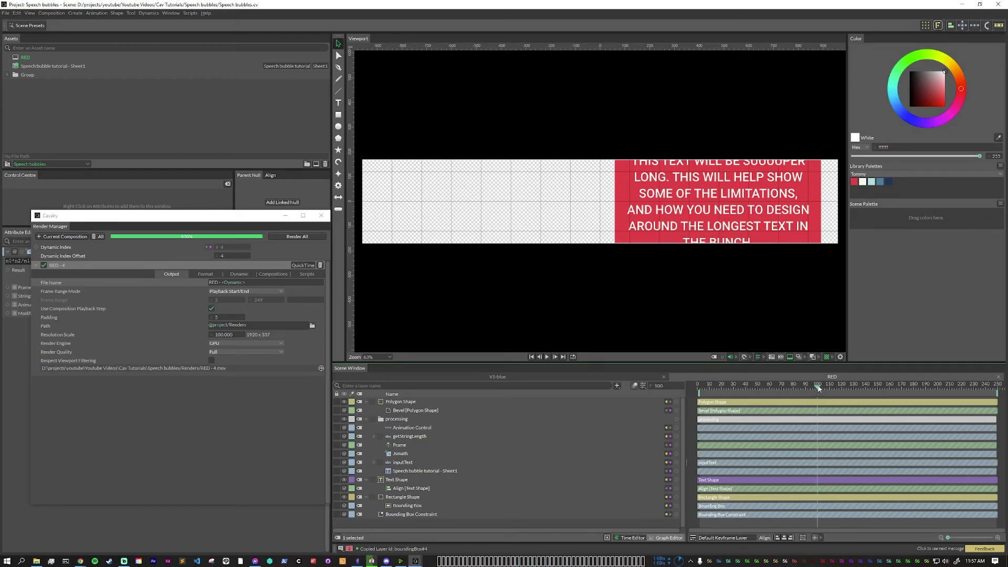
{"action": "key", "text": "n"}
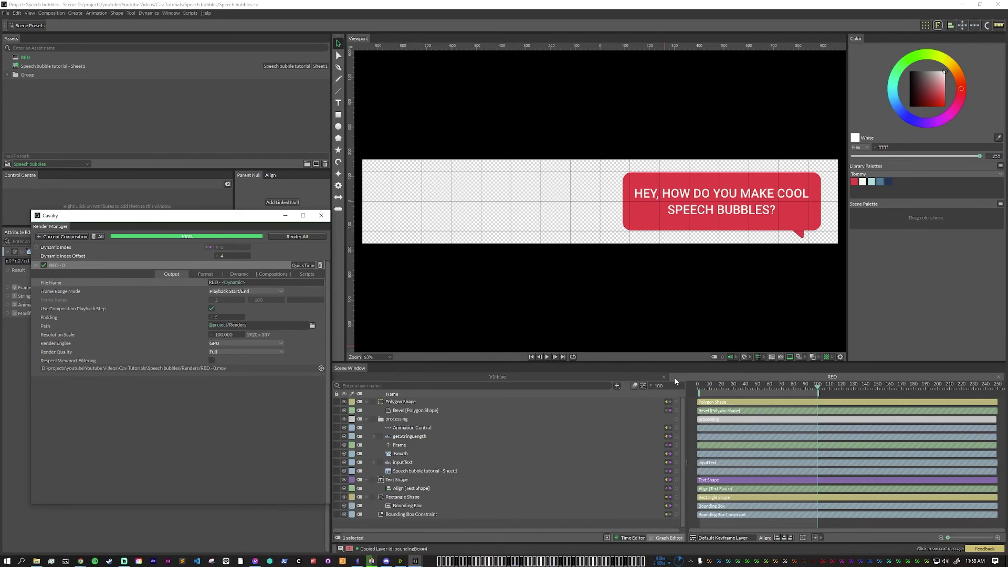
{"action": "left_click", "coordinate": [225, 260]}
From the speechbubbles renders folder, play RED - 0.mov through RED - 3.mov in VLC.
{"action": "left_click", "coordinate": [293, 237]}
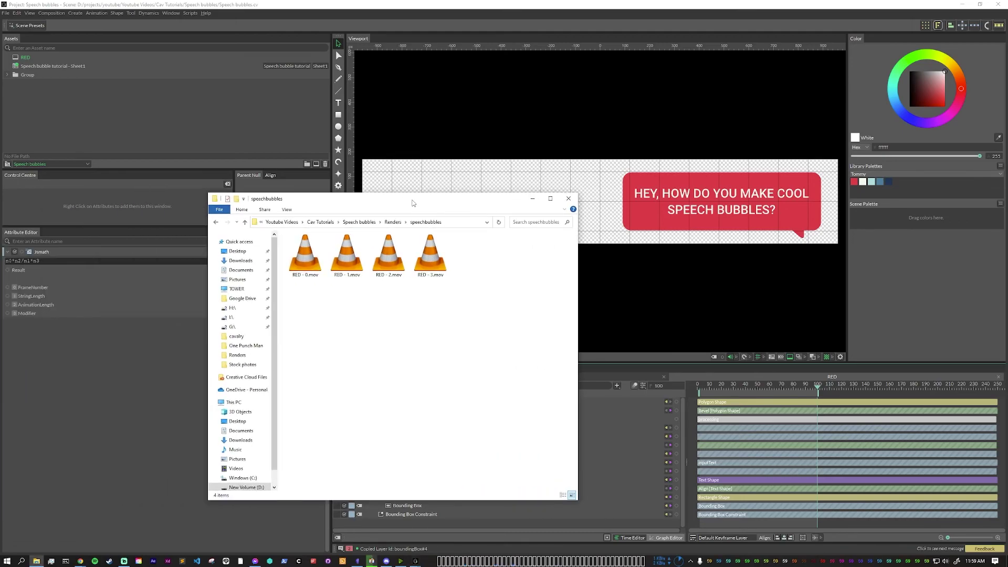
{"action": "left_click", "coordinate": [311, 260]}
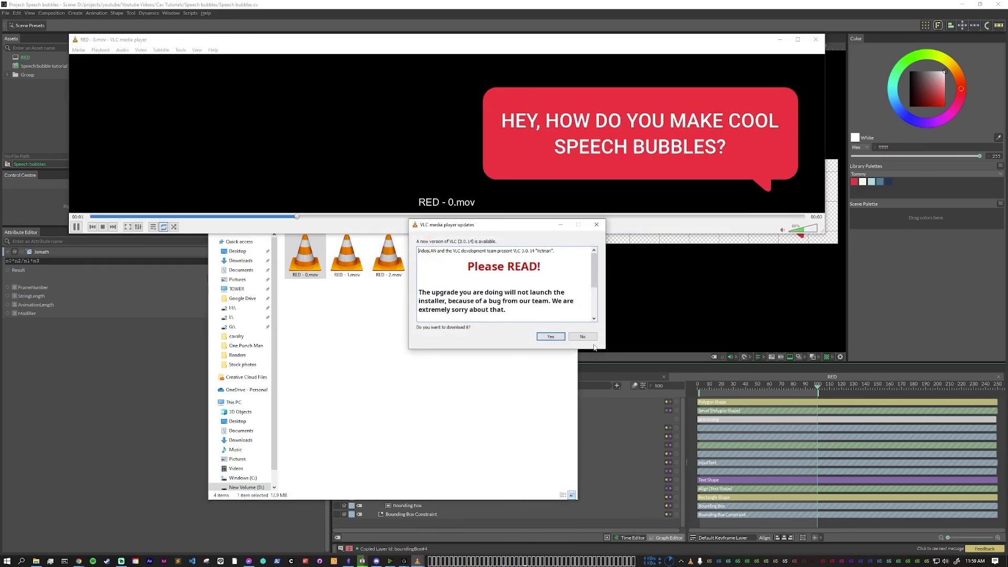
{"action": "left_click", "coordinate": [597, 225]}
{"action": "double_click", "coordinate": [347, 257]}
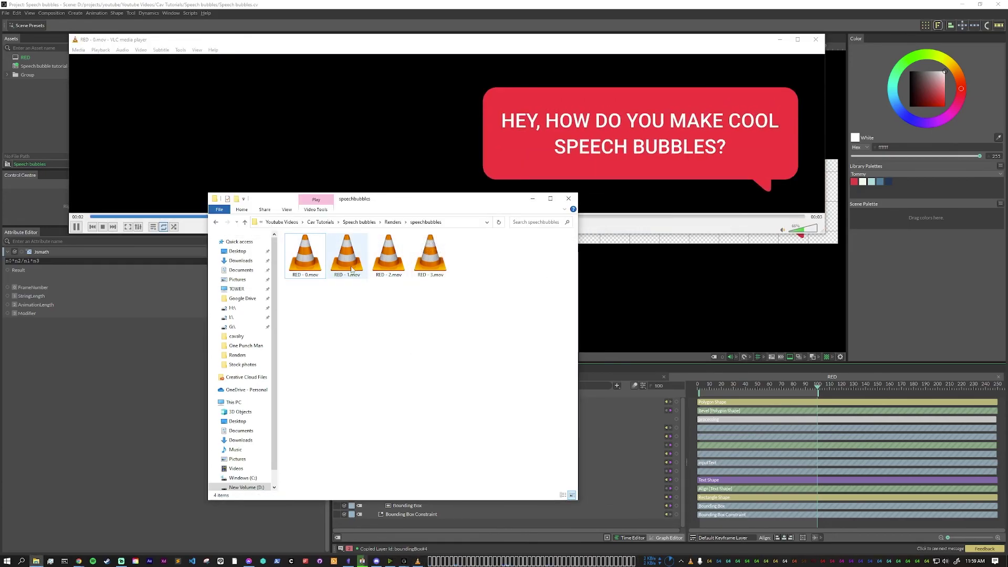
{"action": "double_click", "coordinate": [389, 258]}
{"action": "double_click", "coordinate": [435, 259]}
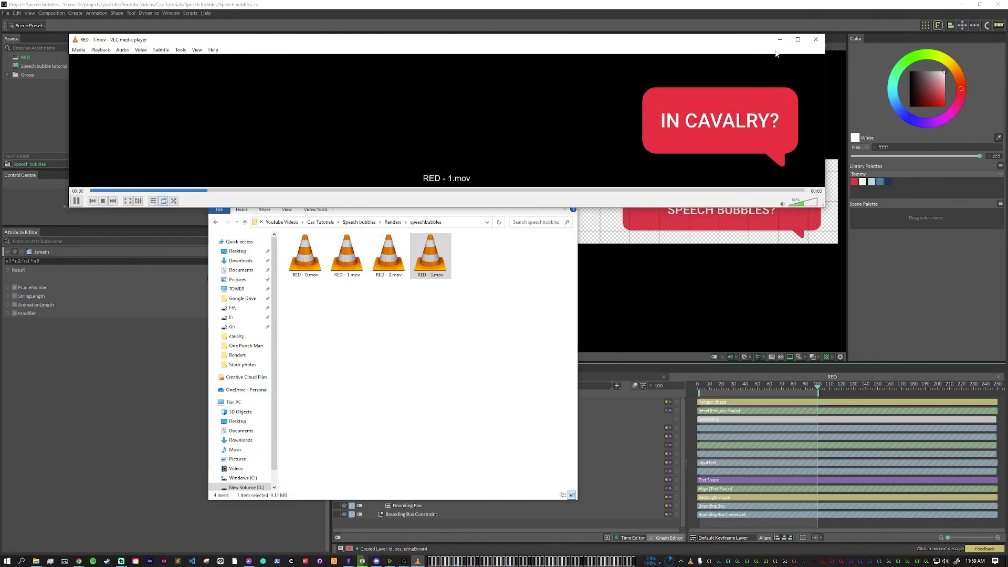
Close VLC and bring the Cavalry speech bubble project back to the front.
{"action": "left_click", "coordinate": [815, 40]}
{"action": "left_click", "coordinate": [702, 99]}
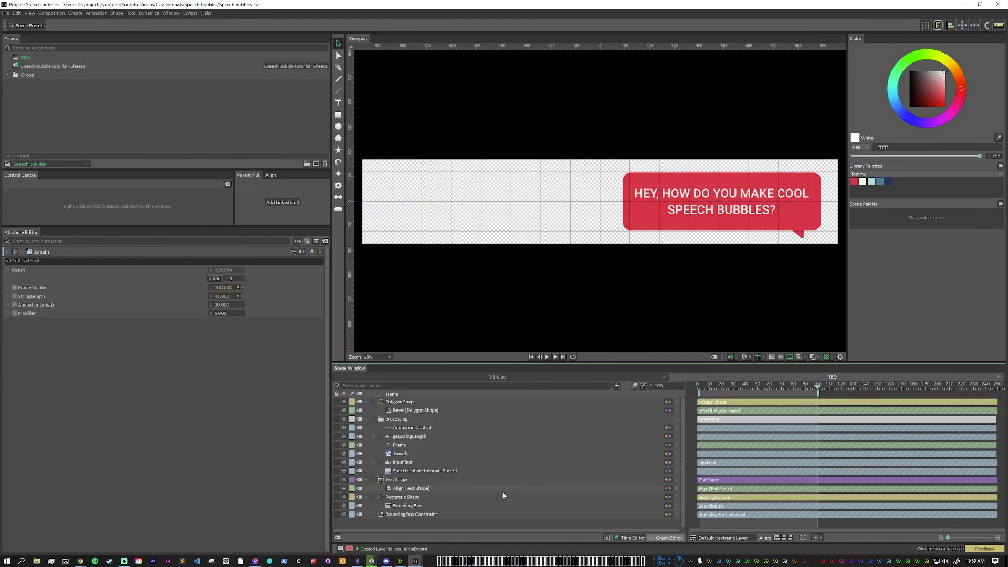